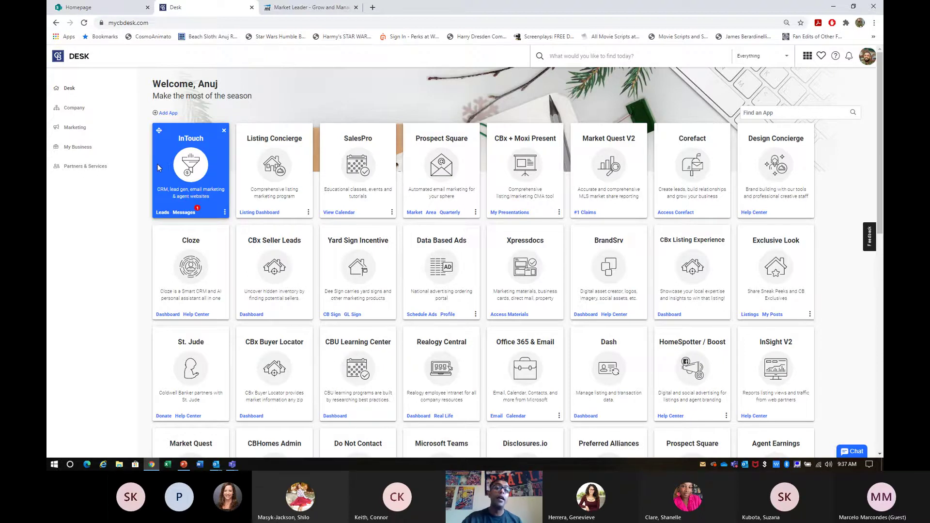
Switch to the Market Leader CRM, enlarge the page view and open the My Account settings.
click(322, 8)
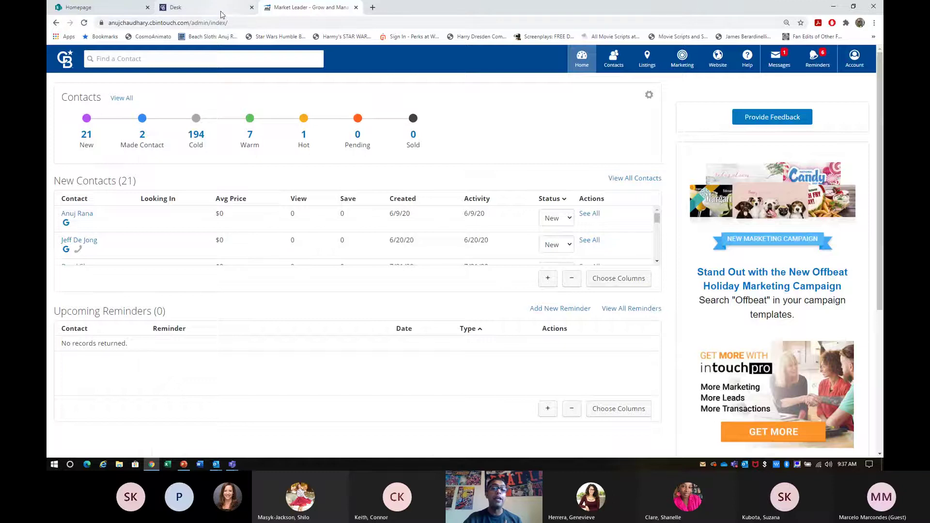
click(203, 8)
click(296, 9)
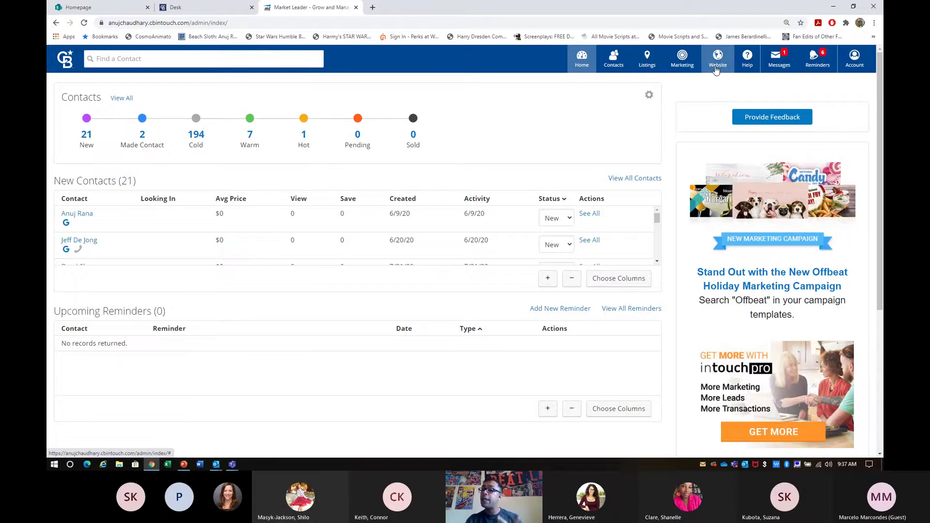
click(853, 59)
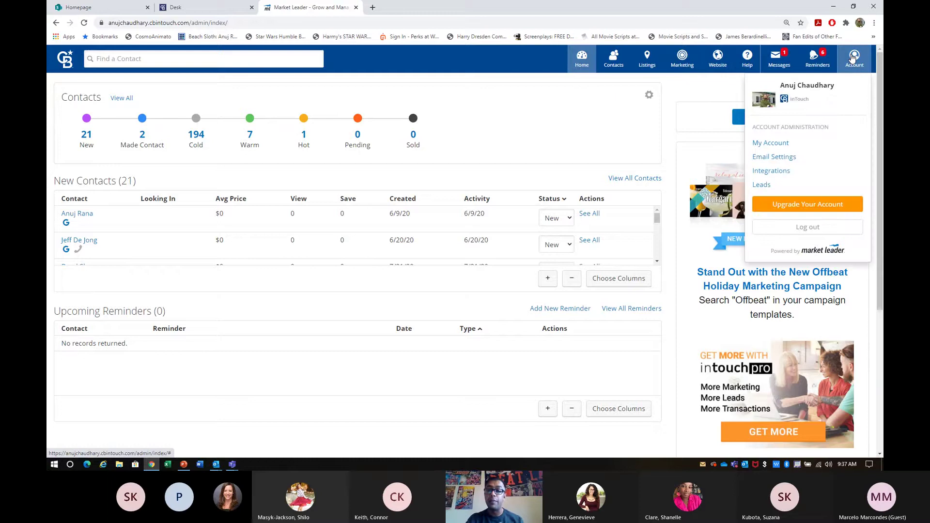
click(656, 135)
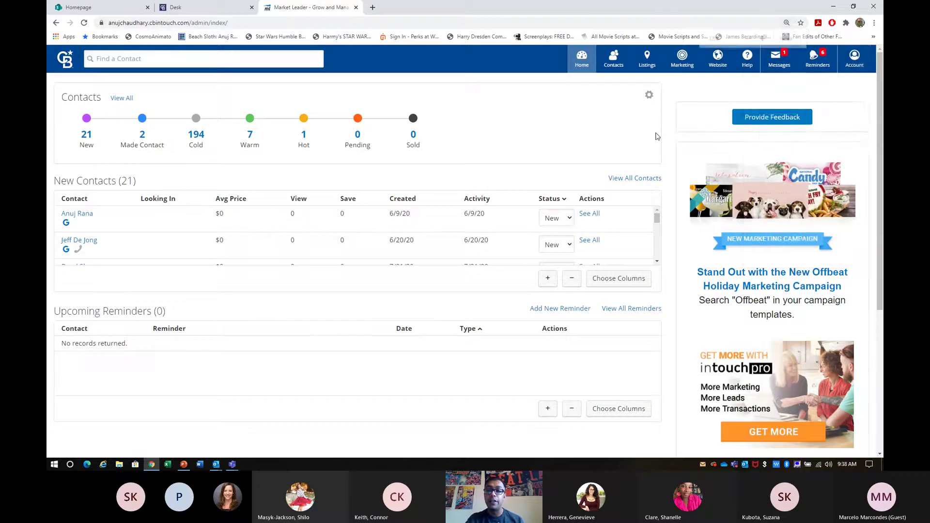
key(ctrl+plus)
click(850, 68)
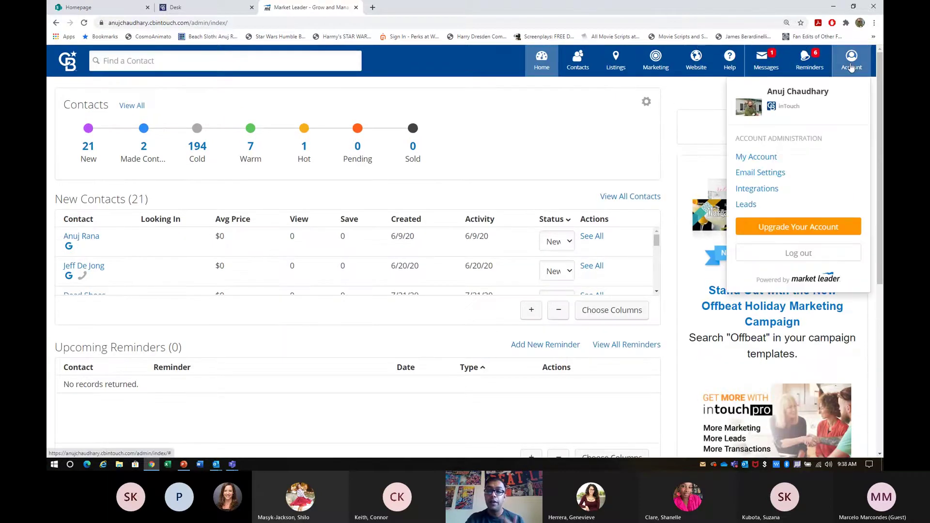
click(763, 159)
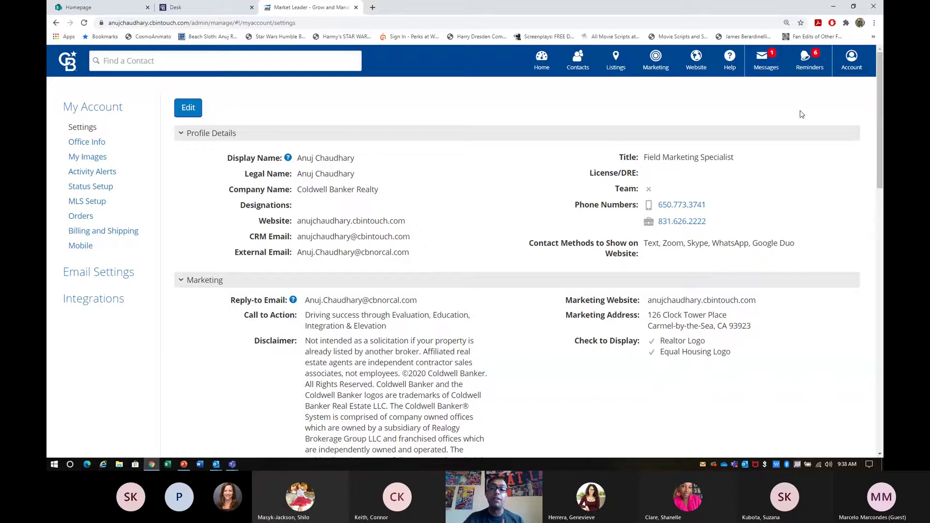
Open the public agent website in its own browser tab, and return to the account settings.
click(695, 61)
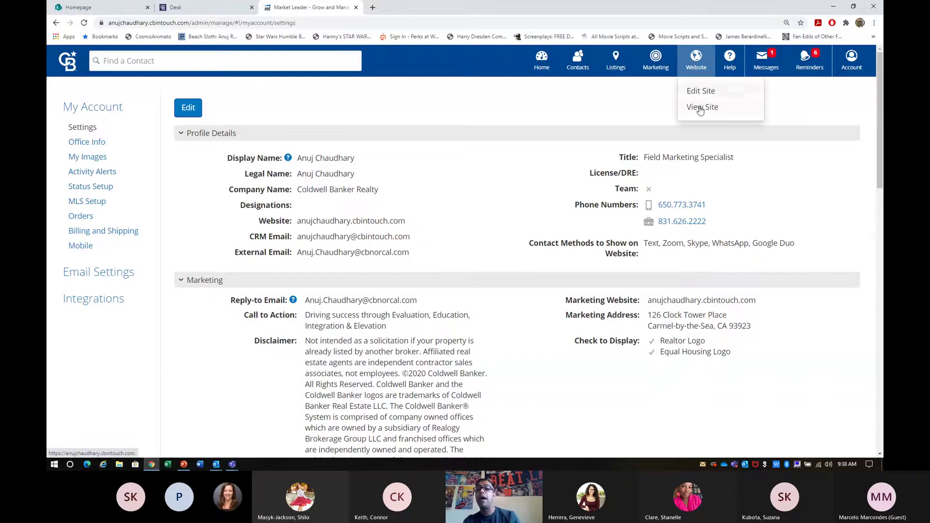
click(700, 108)
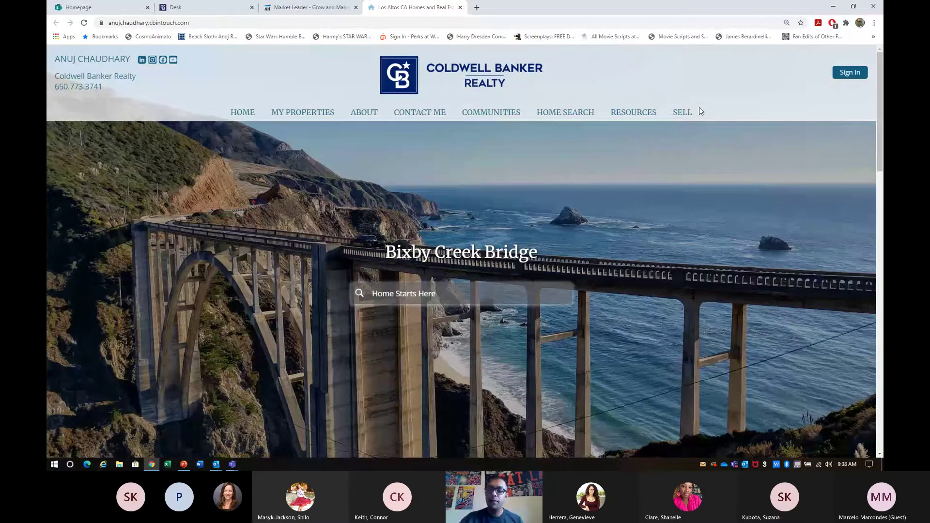
click(339, 7)
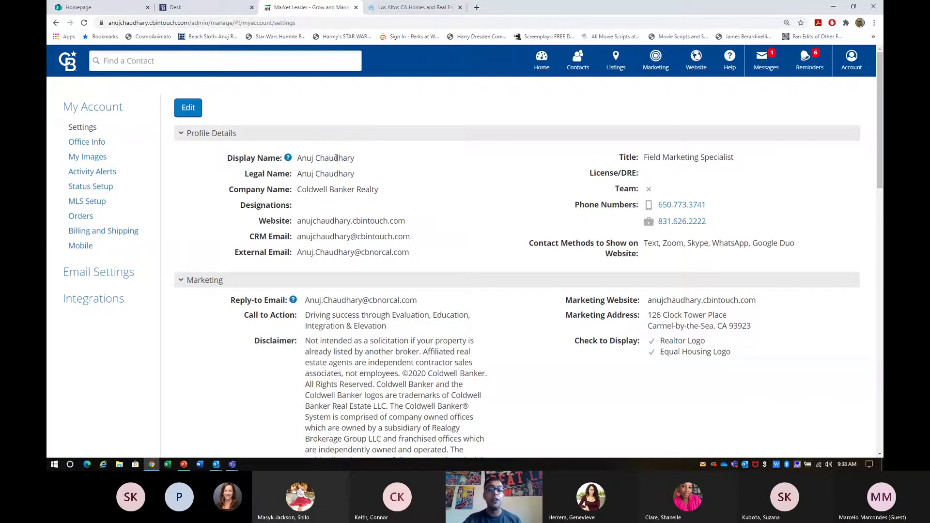
Review the display name, title, website contact methods, marketing address and logo display options in the profile settings.
drag(317, 158, 371, 161)
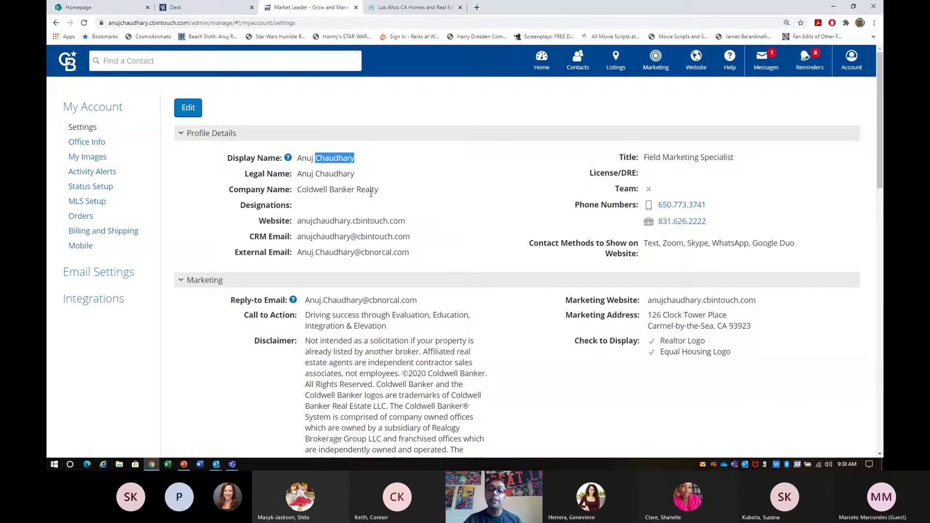
drag(636, 169, 710, 162)
click(679, 177)
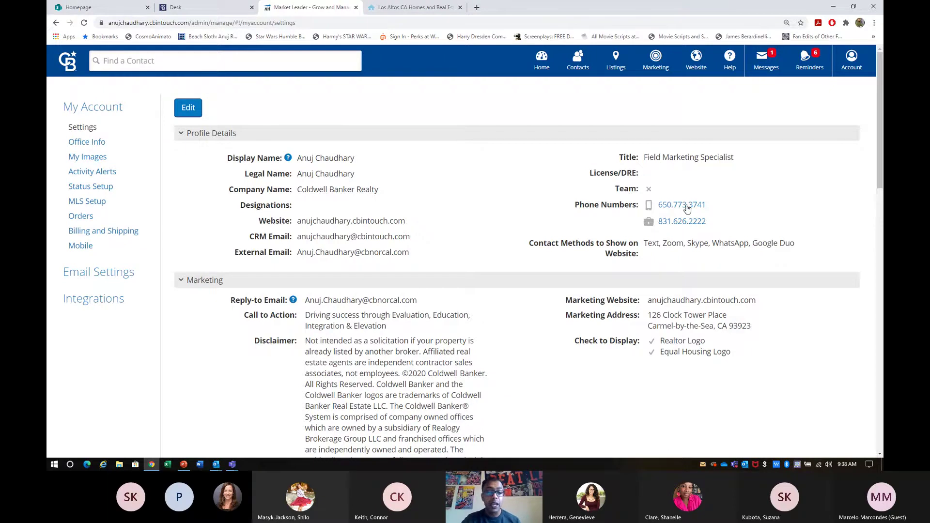
drag(580, 243, 799, 251)
click(799, 250)
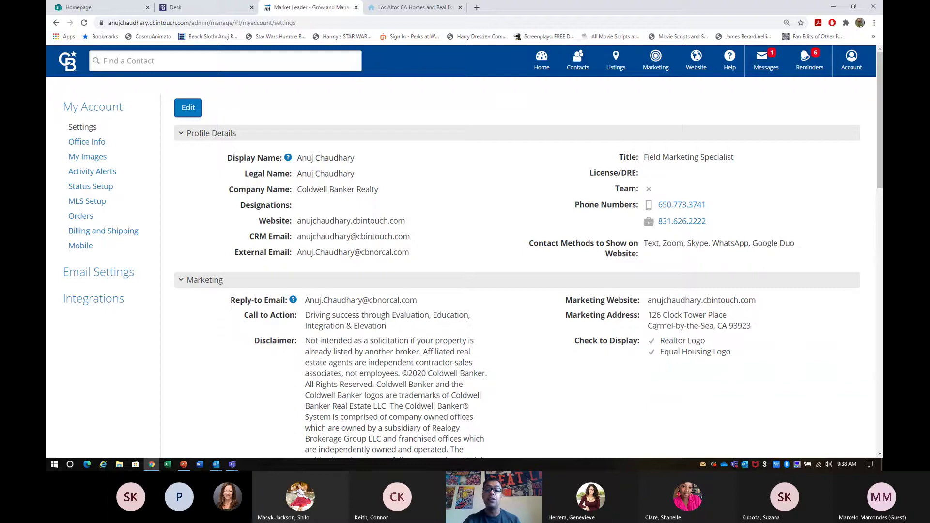
drag(652, 325, 717, 352)
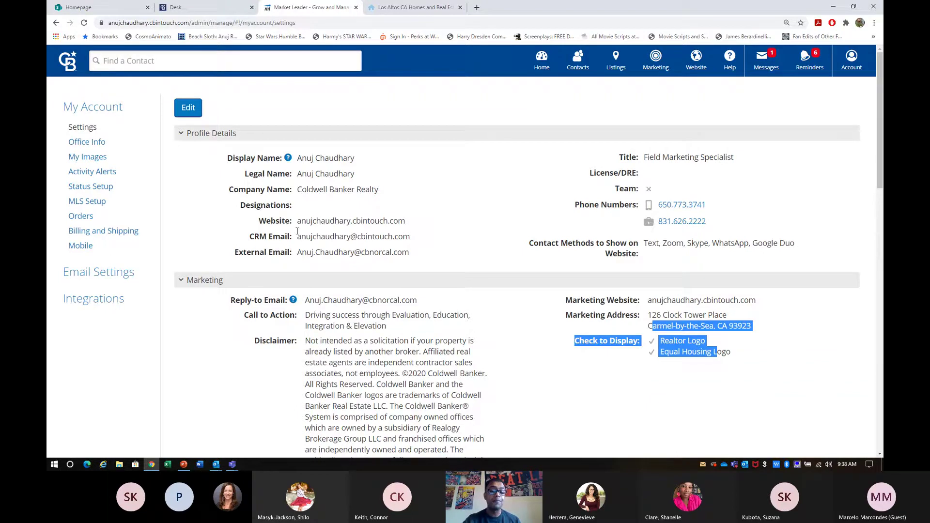
click(254, 263)
Open the profile settings for editing and examine the website, CRM email and external email fields.
click(190, 107)
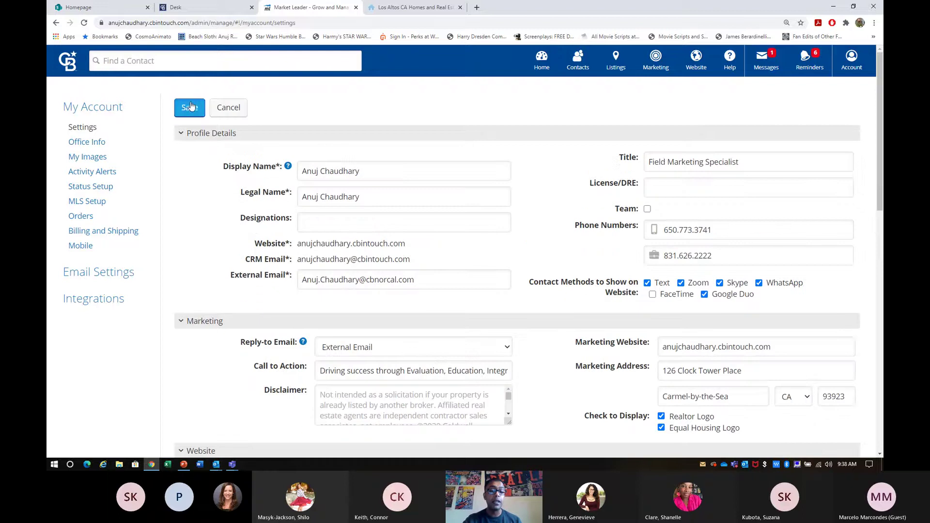
triple_click(318, 281)
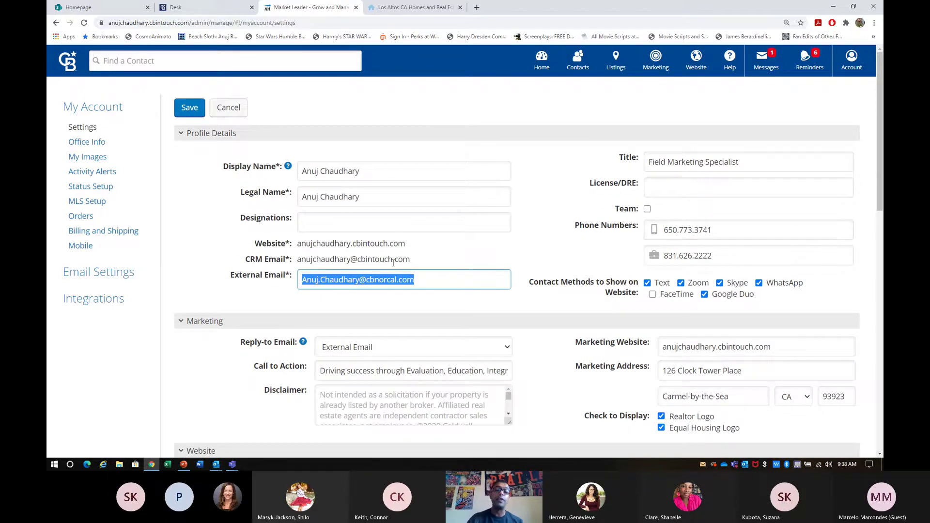
click(323, 254)
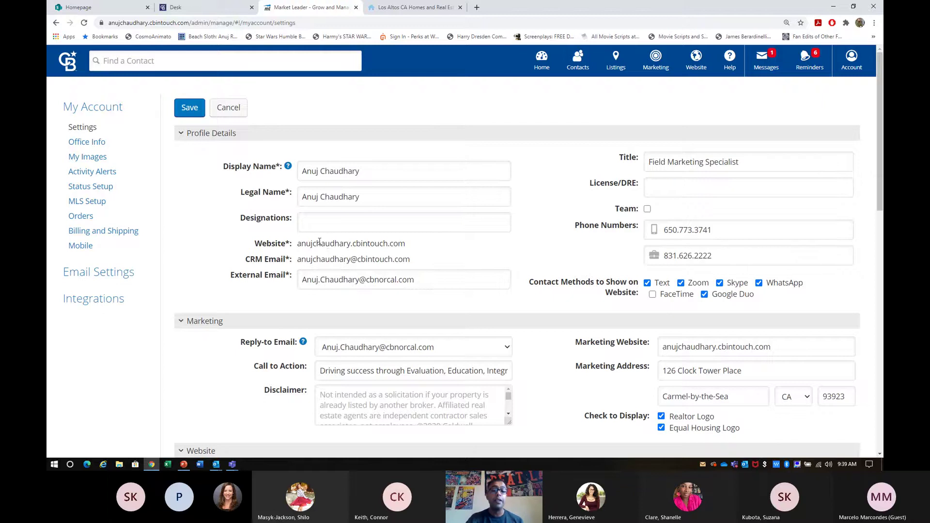
drag(318, 240, 374, 243)
click(373, 243)
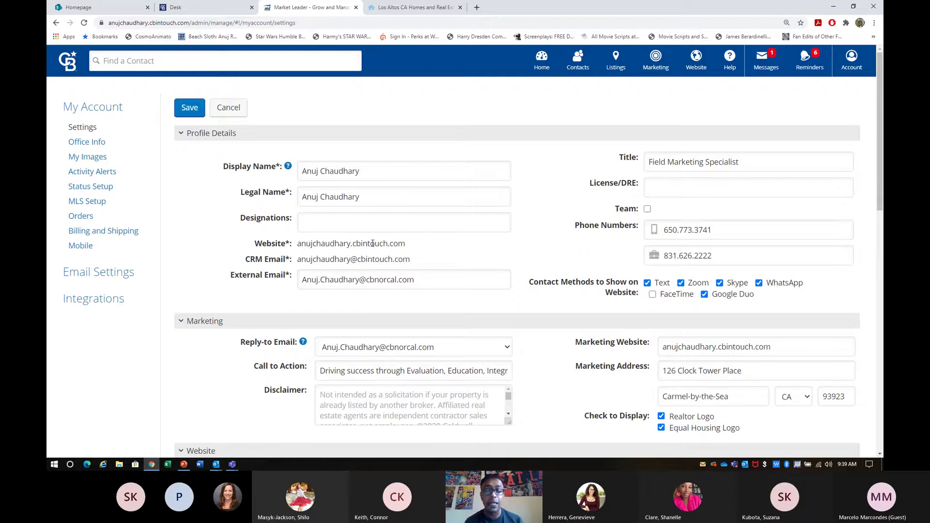
click(422, 283)
key(ctrl+a)
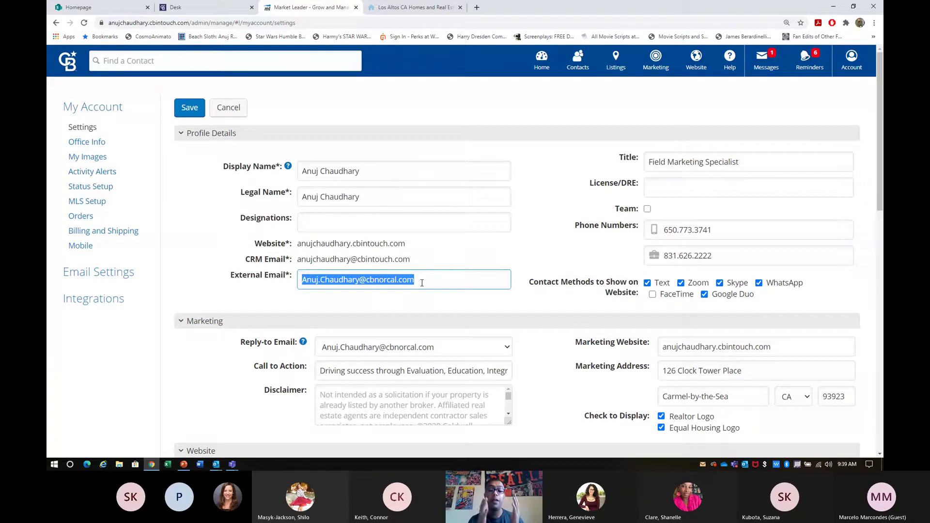
Set the marketing Reply-to Email to the external email address and save the profile.
click(364, 346)
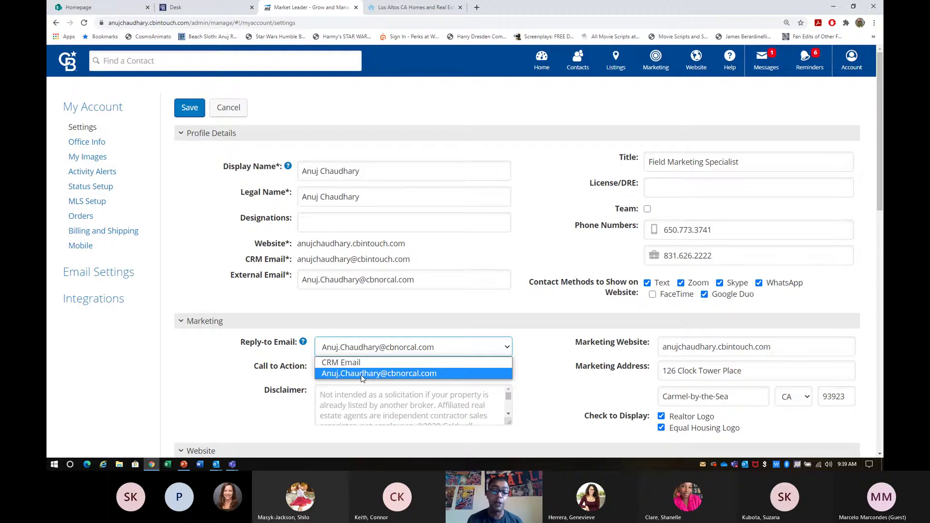
click(361, 374)
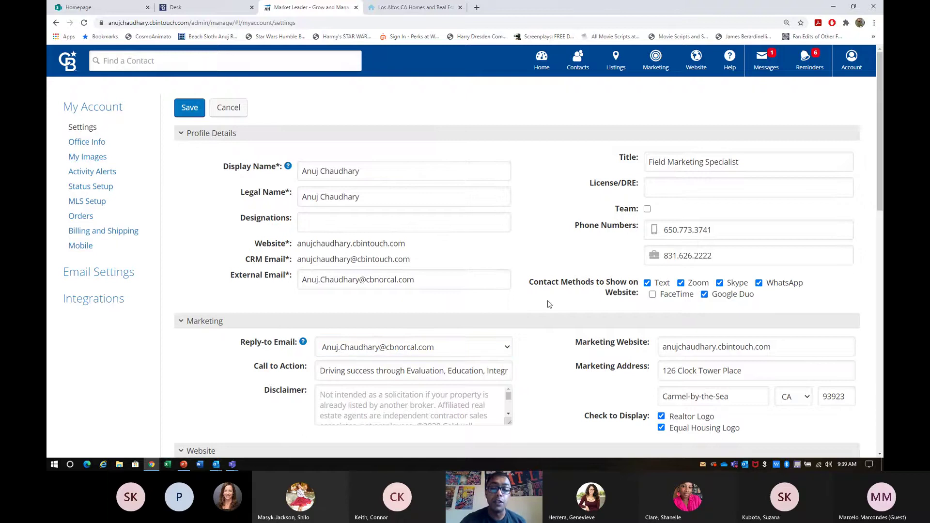
scroll(550, 304, down, 2)
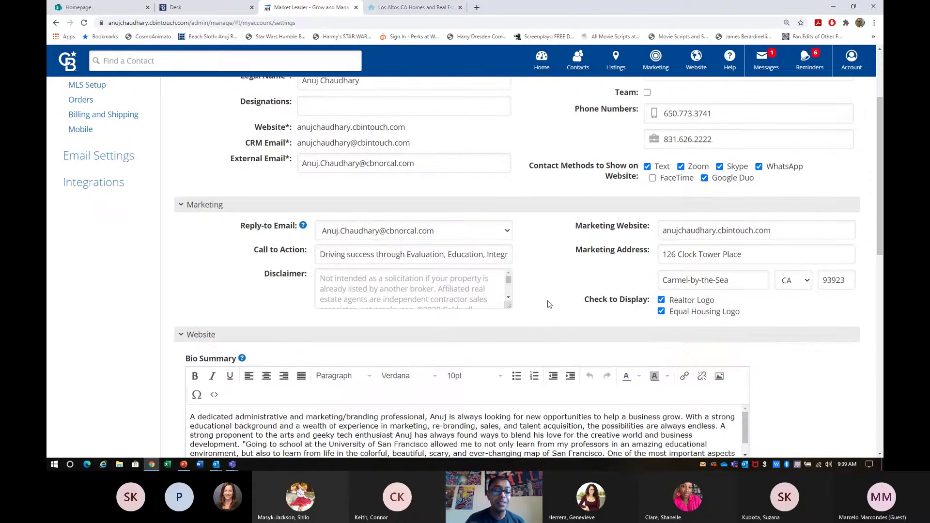
scroll(549, 303, up, 2)
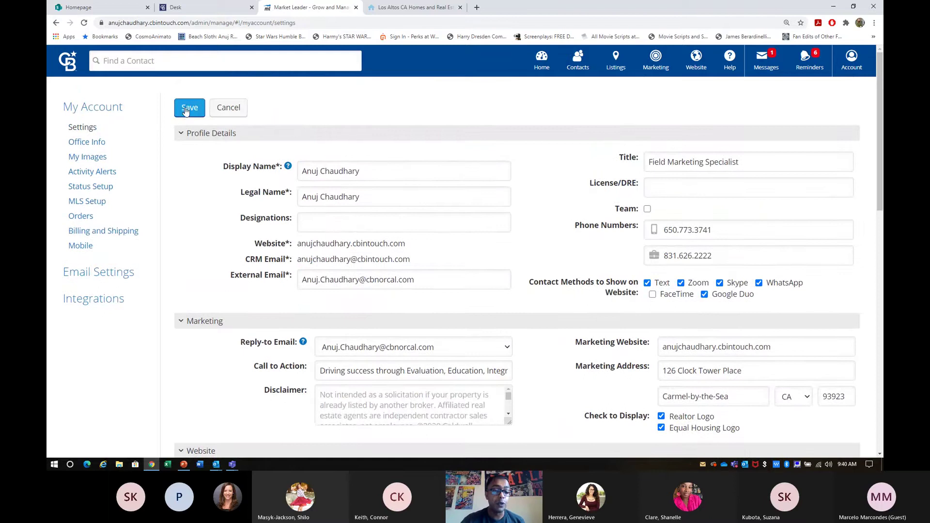
click(189, 111)
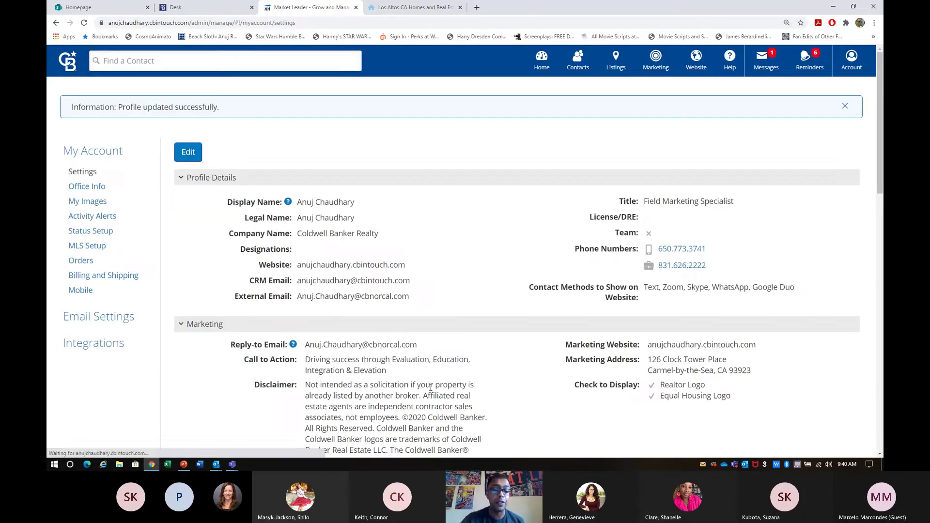
Examine the profile's Website section and Social Media Options, collapsing and re-expanding the Website section.
scroll(431, 388, down, 9)
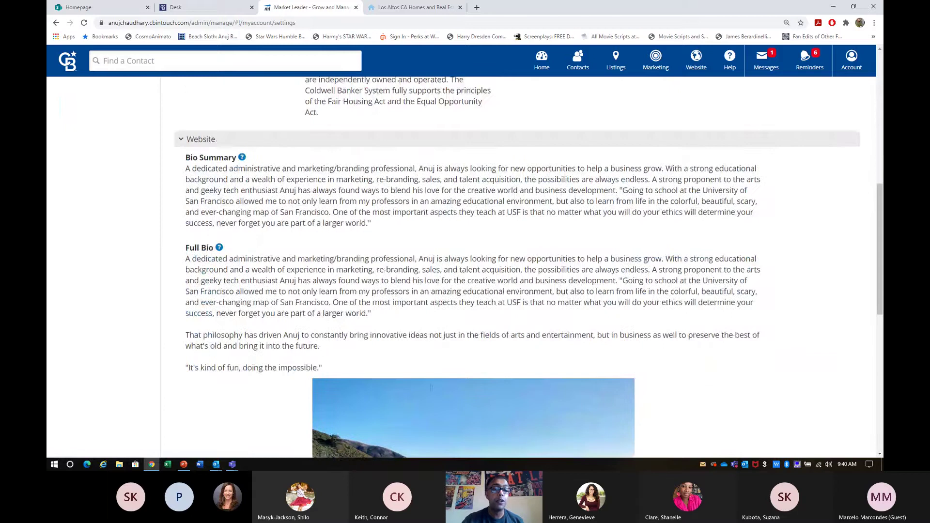
drag(213, 139, 186, 139)
click(186, 139)
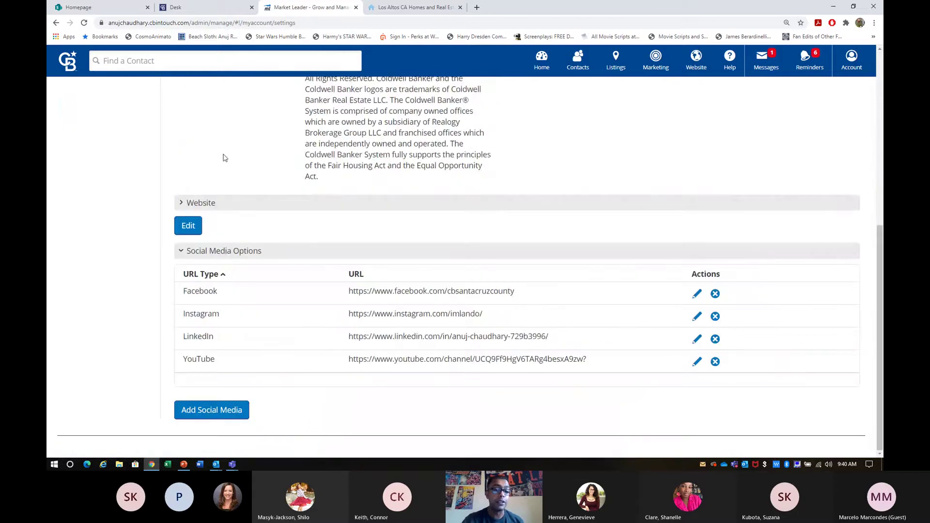
click(187, 201)
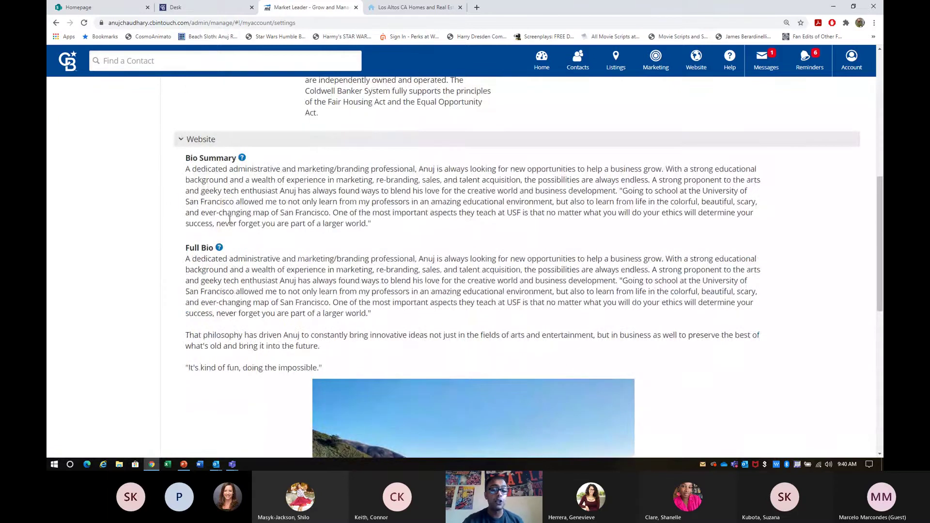
scroll(229, 220, down, 6)
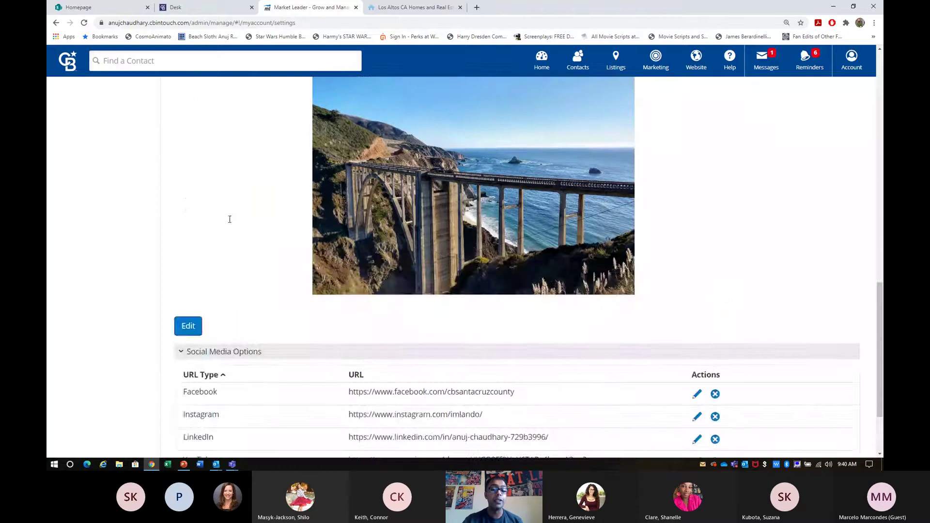
scroll(230, 218, up, 7)
Examine the Bio Summary and Full Bio texts in the Website section.
drag(185, 208, 239, 207)
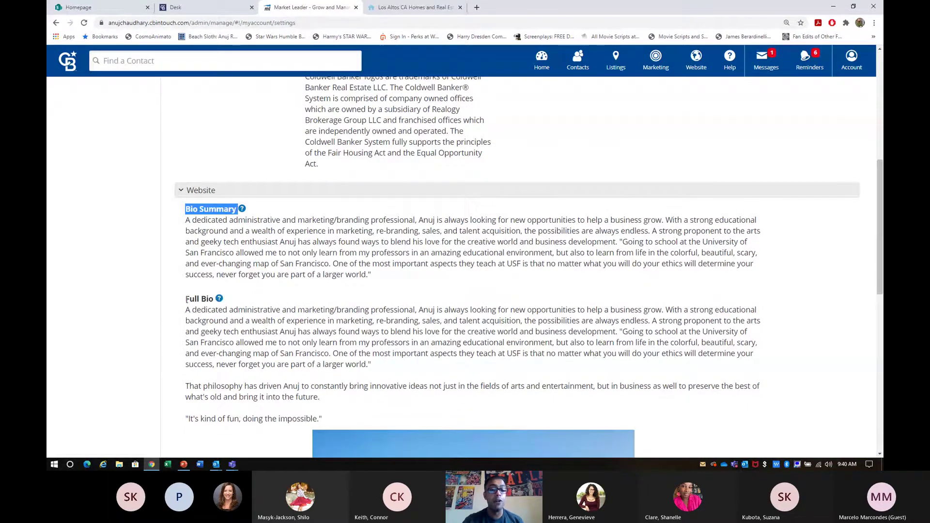
drag(186, 299, 222, 299)
click(229, 303)
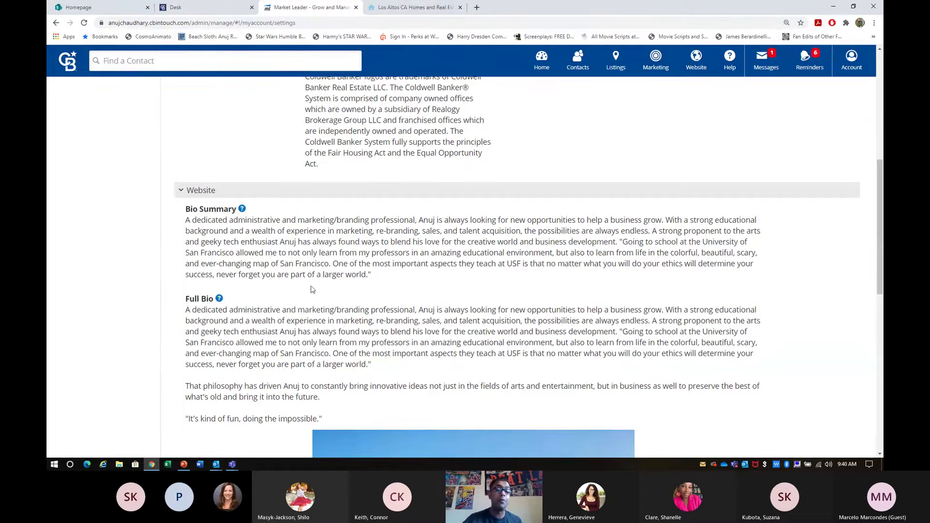
drag(349, 264, 223, 230)
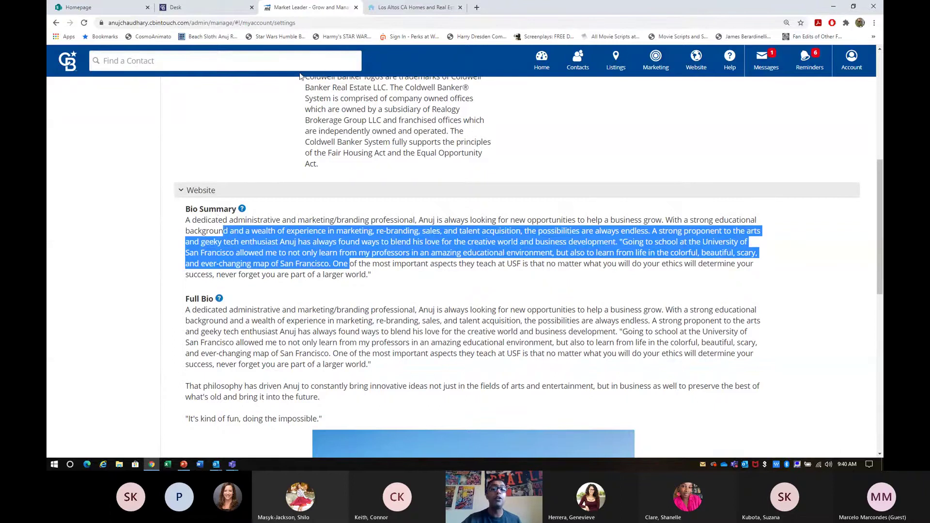
Compare the Bio Summary and Full Bio in the settings with the public website's home page bio and About link.
key(ctrl+Tab)
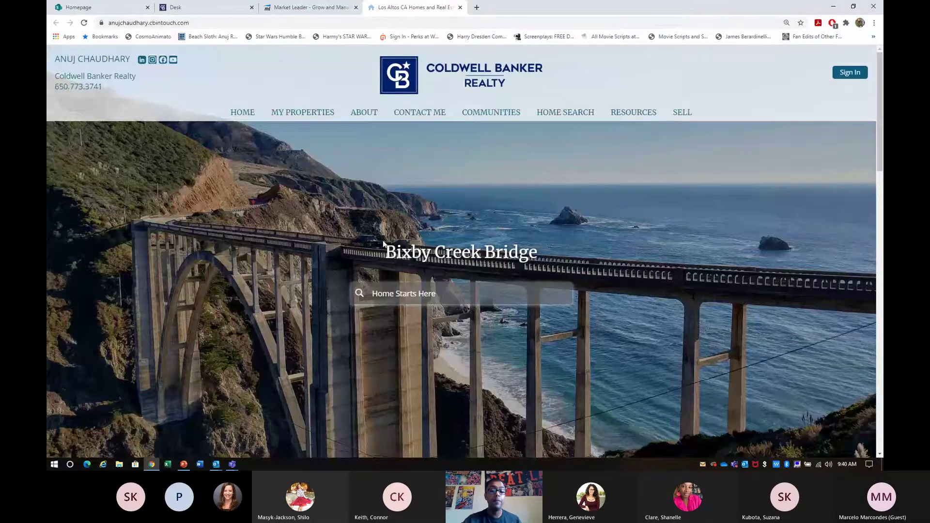
scroll(382, 242, down, 6)
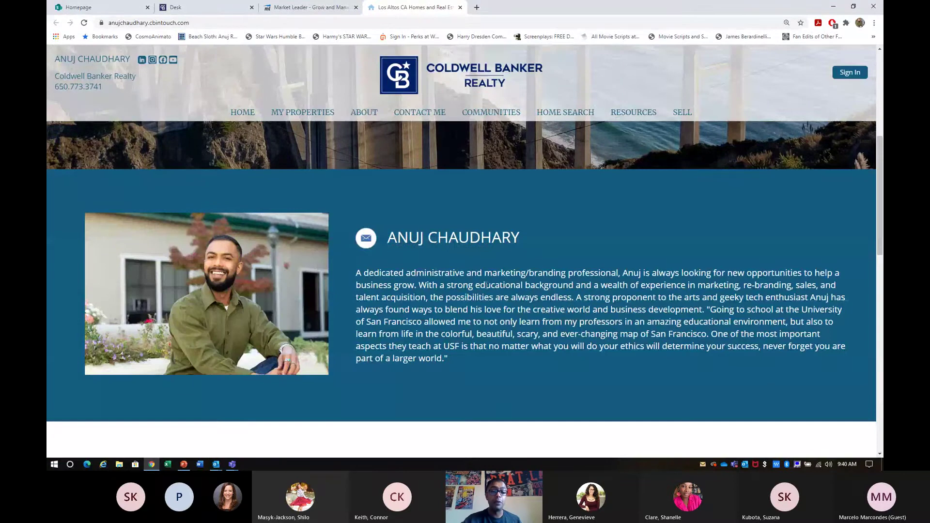
click(322, 9)
drag(219, 321, 322, 374)
click(412, 7)
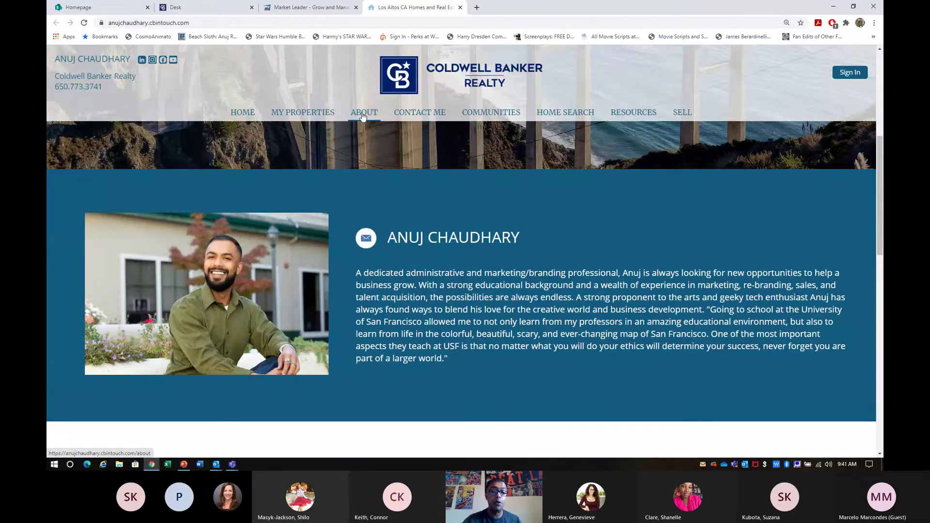
click(317, 8)
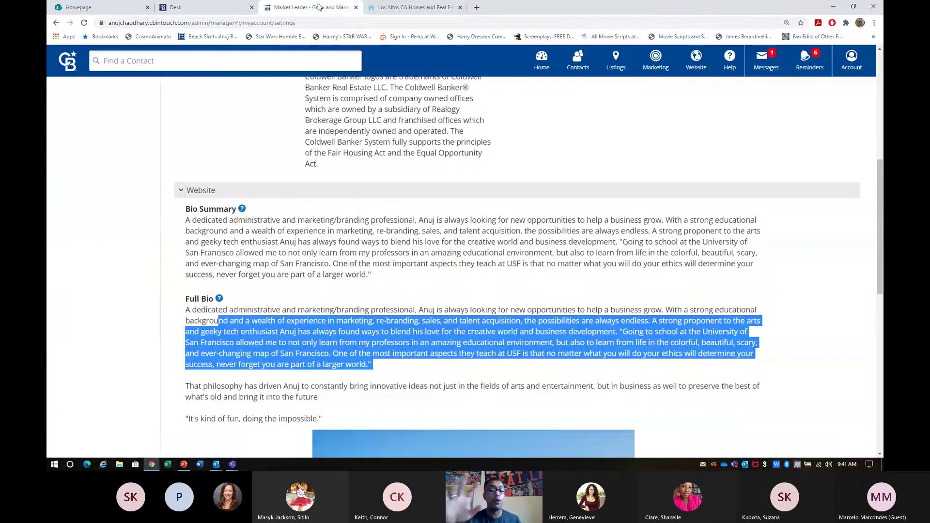
click(270, 376)
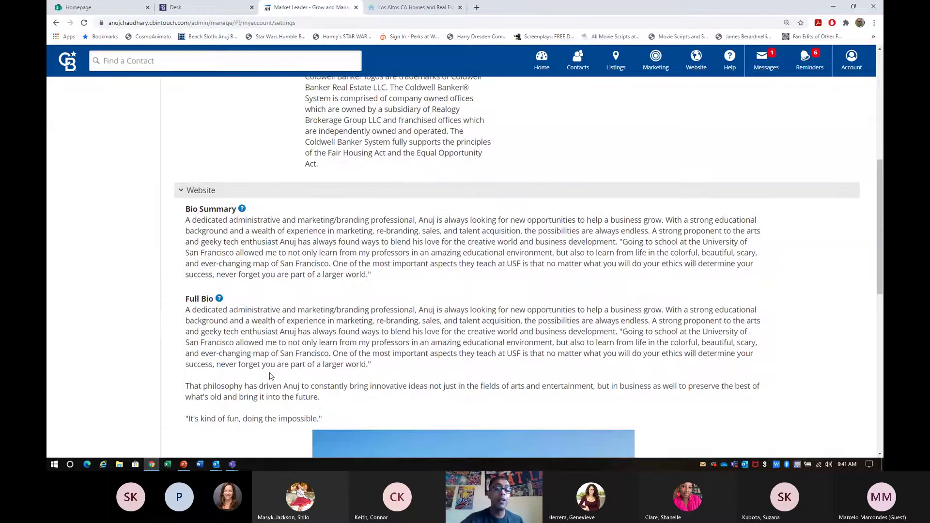
Open the Website section's Bio Summary and Full Bio for editing.
scroll(245, 303, down, 6)
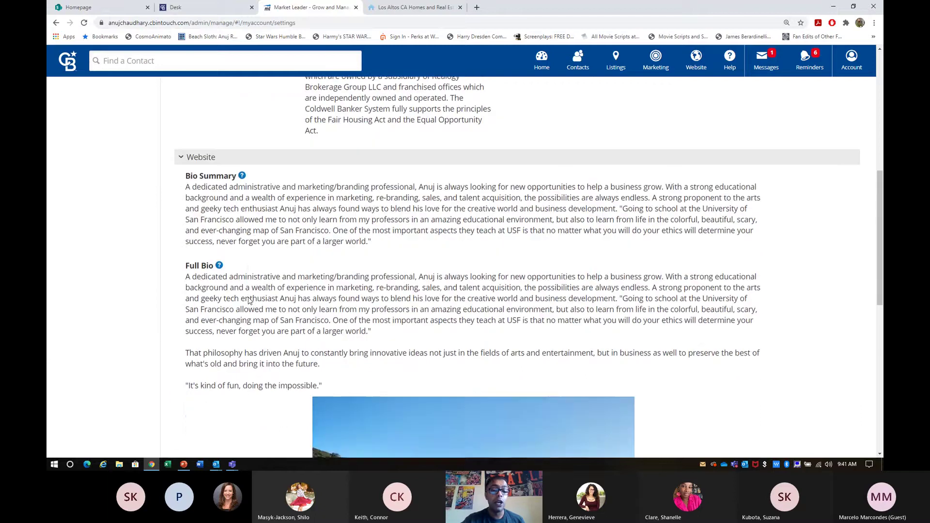
click(188, 394)
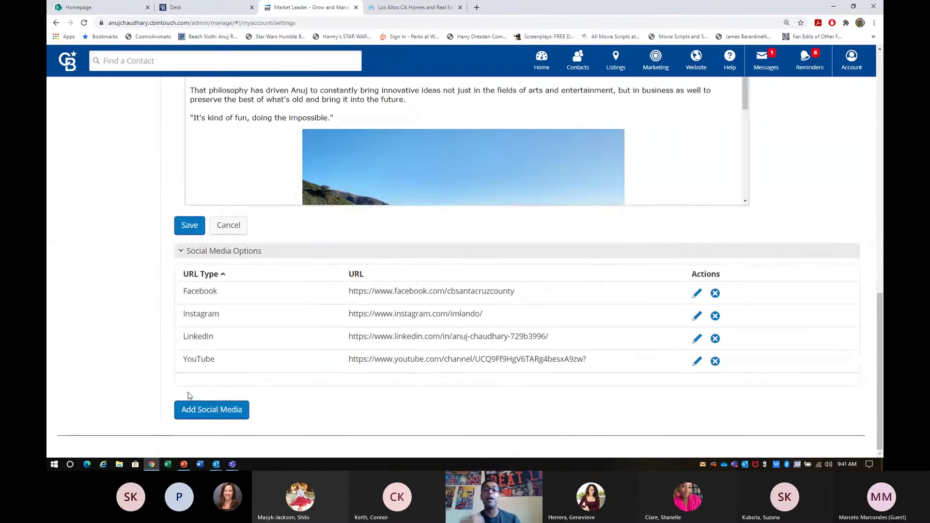
scroll(426, 262, up, 7)
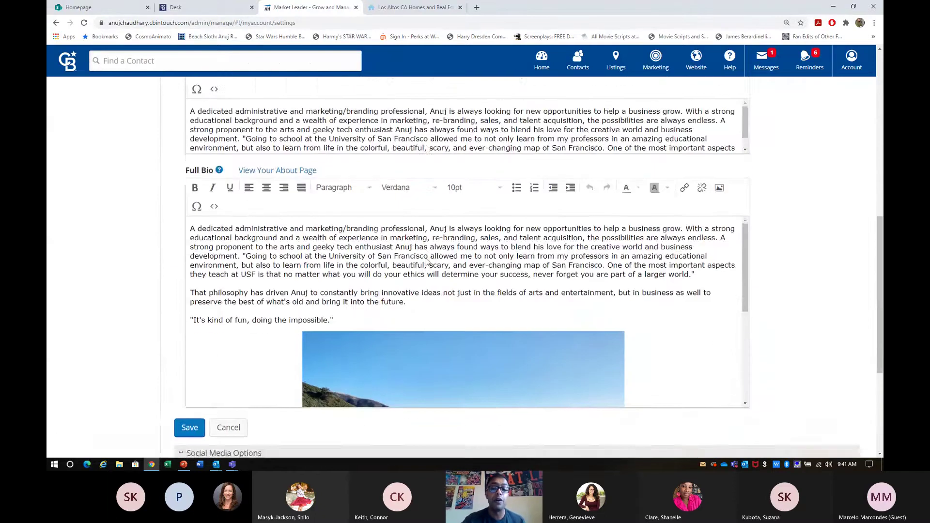
scroll(427, 262, down, 1)
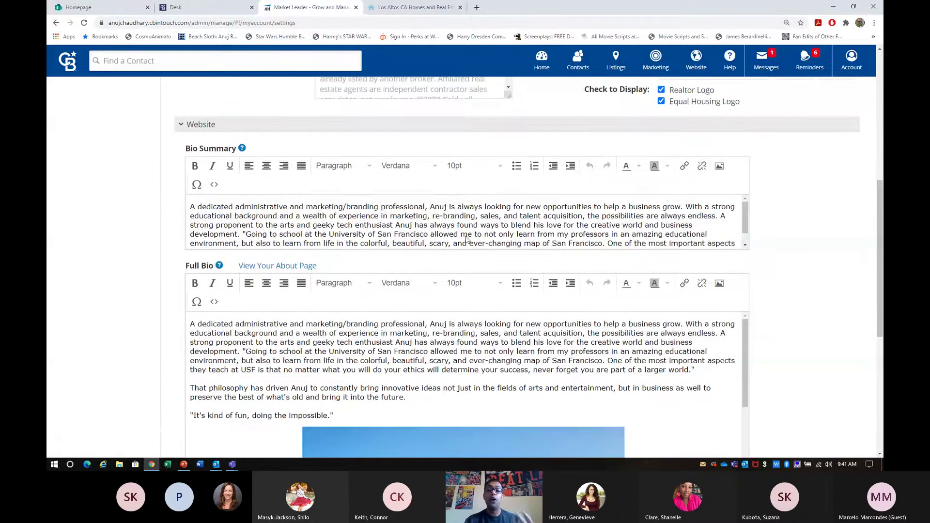
View the HTML source code of the Bio Summary and close it with the text unedited.
scroll(468, 240, down, 1)
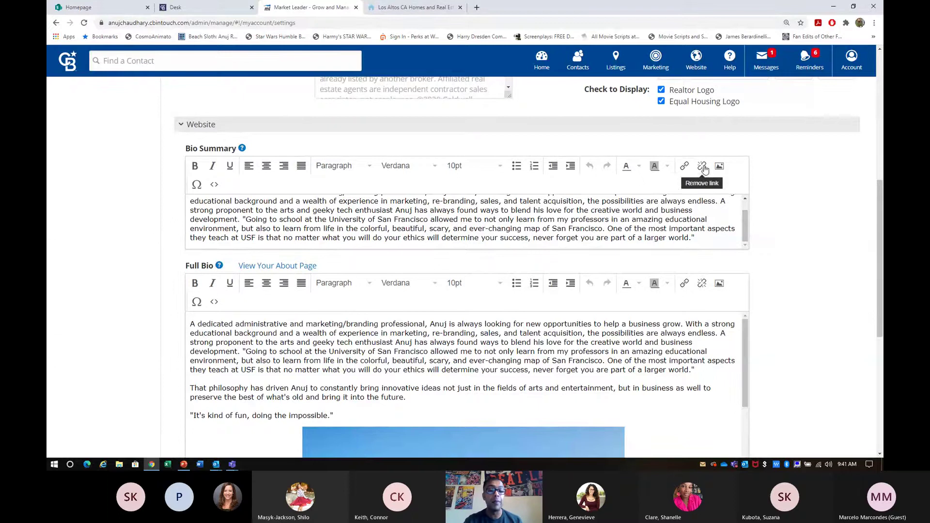
click(214, 184)
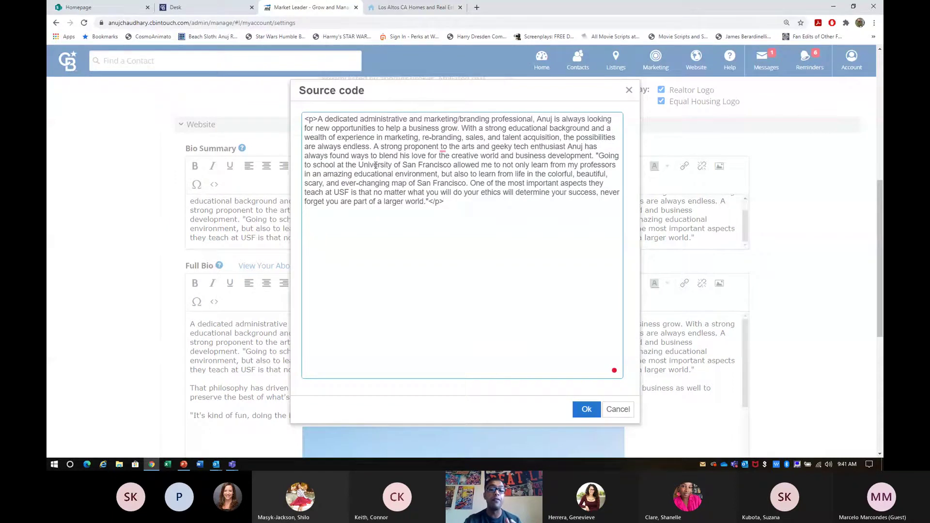
click(592, 410)
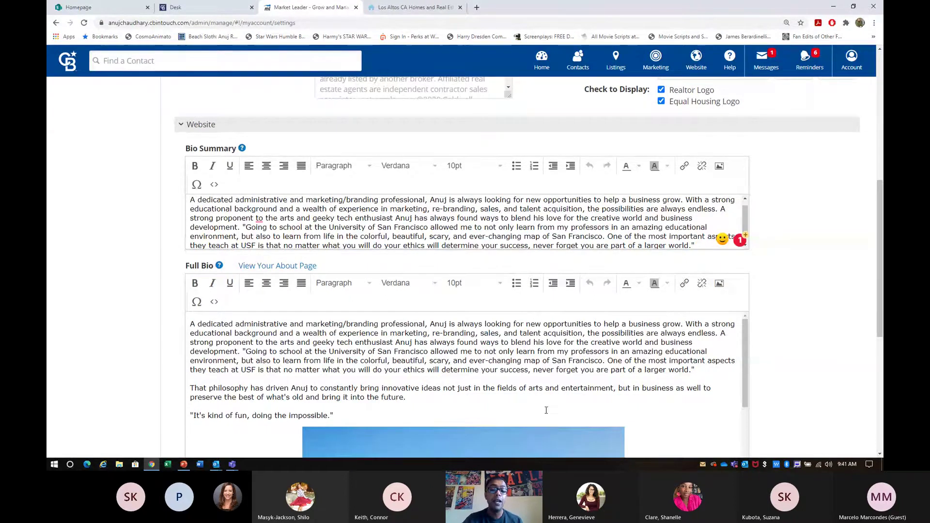
Try to insert an image on a new line below the Bio Summary text.
scroll(547, 408, down, 5)
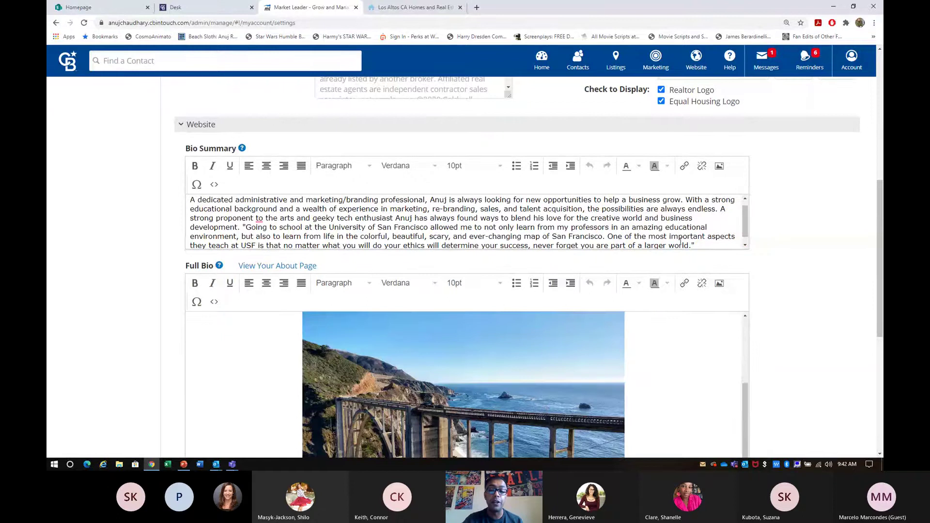
scroll(695, 239, down, 1)
click(701, 236)
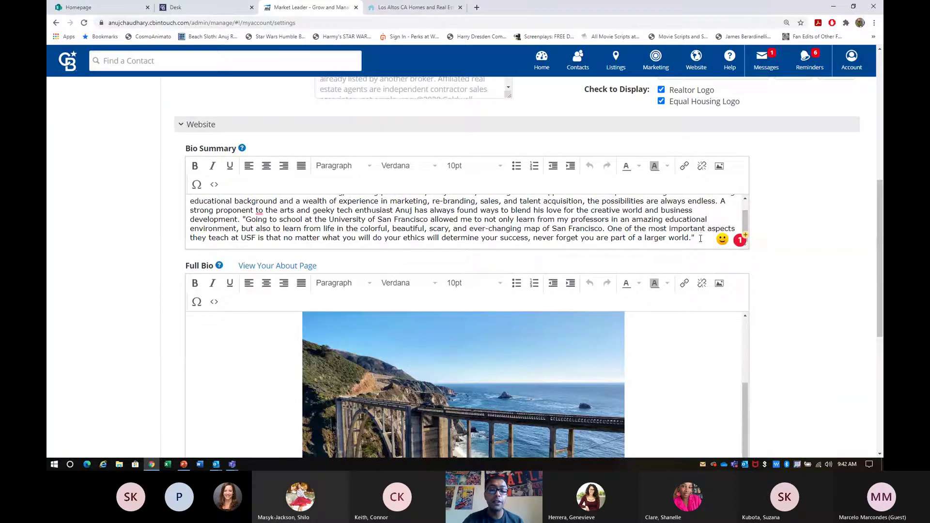
key(Return)
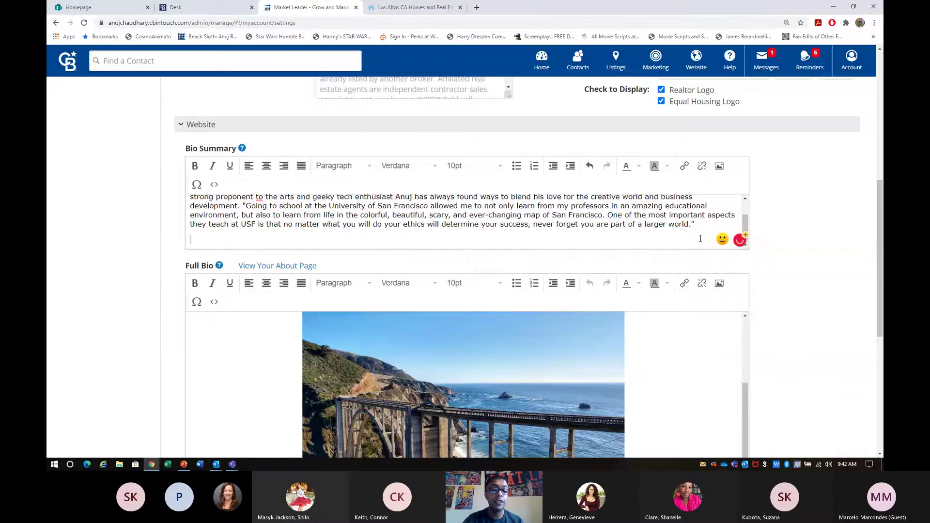
click(718, 166)
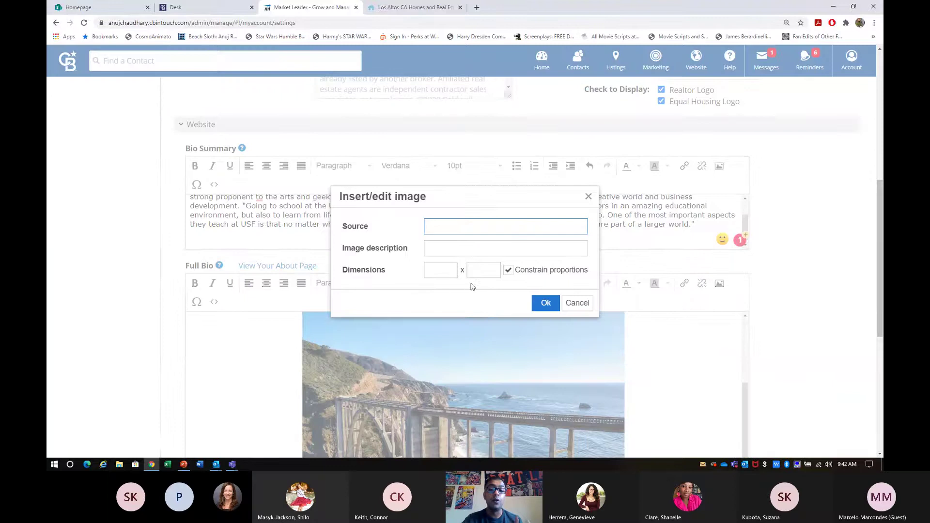
click(574, 303)
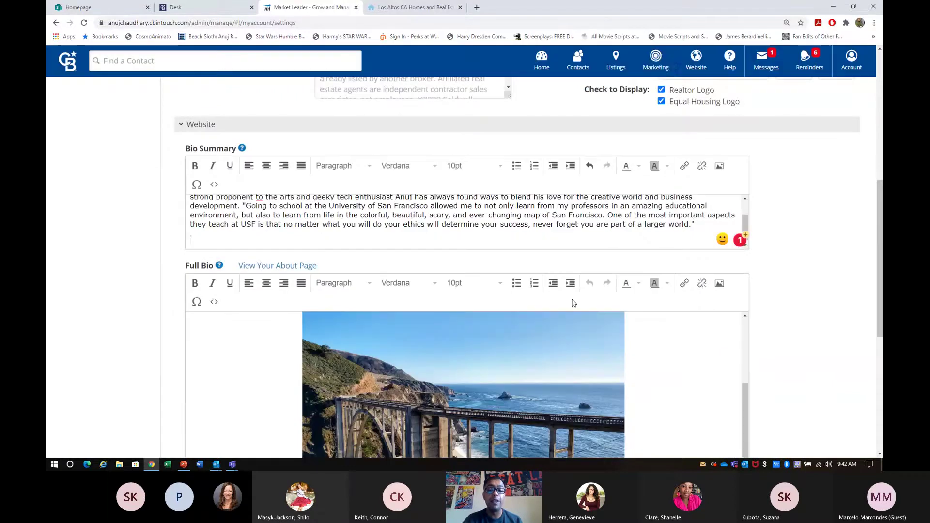
Go to the Marketing Center and open its Image Manager.
click(670, 58)
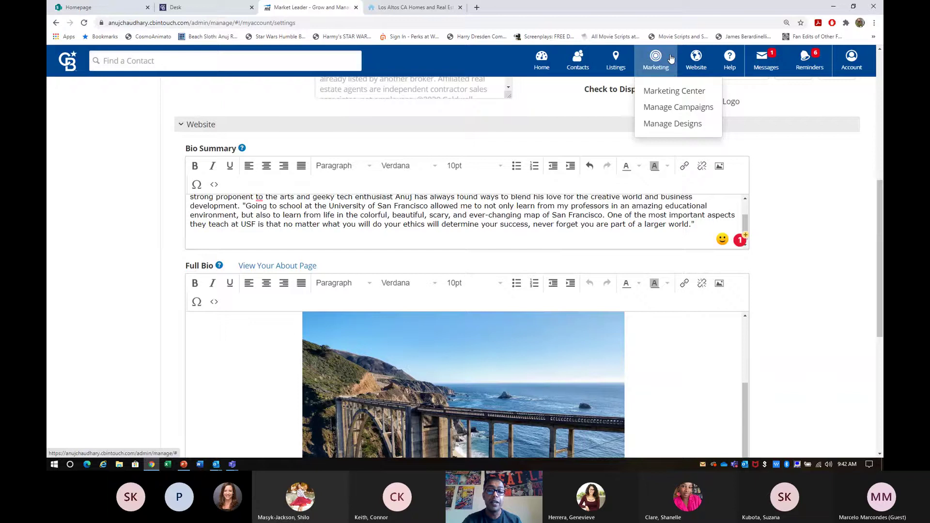
click(671, 59)
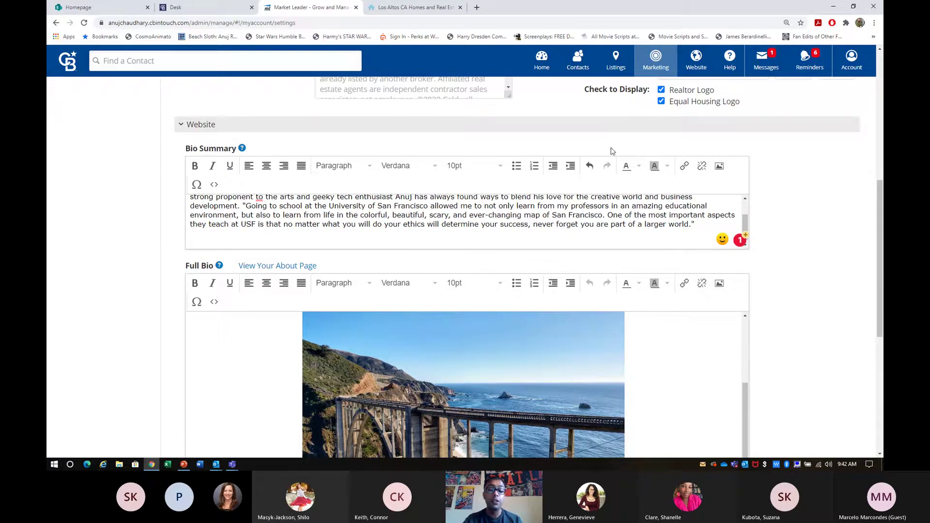
scroll(505, 374, down, 1)
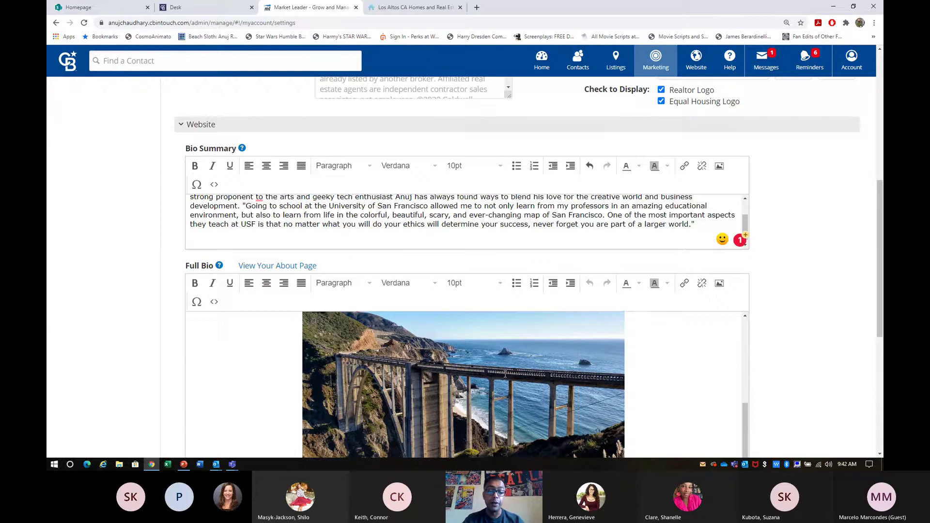
scroll(505, 374, up, 2)
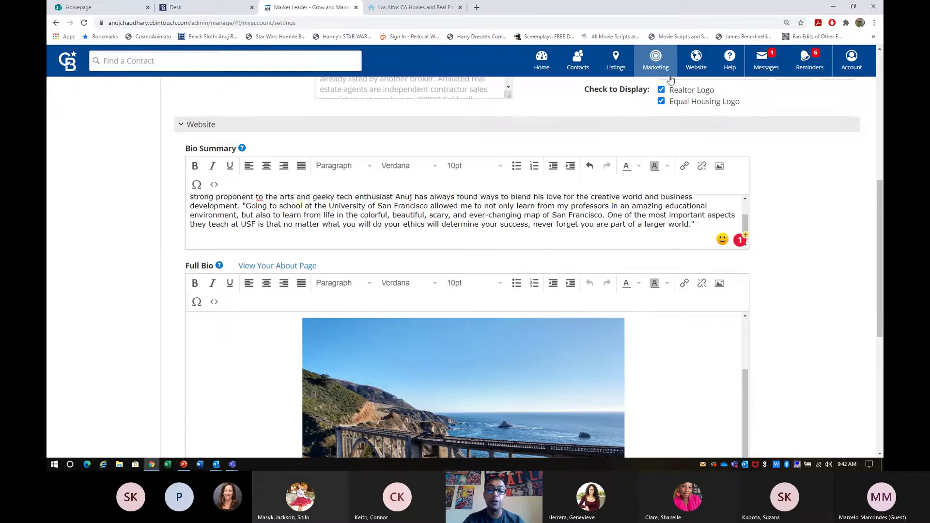
mouse_move(662, 67)
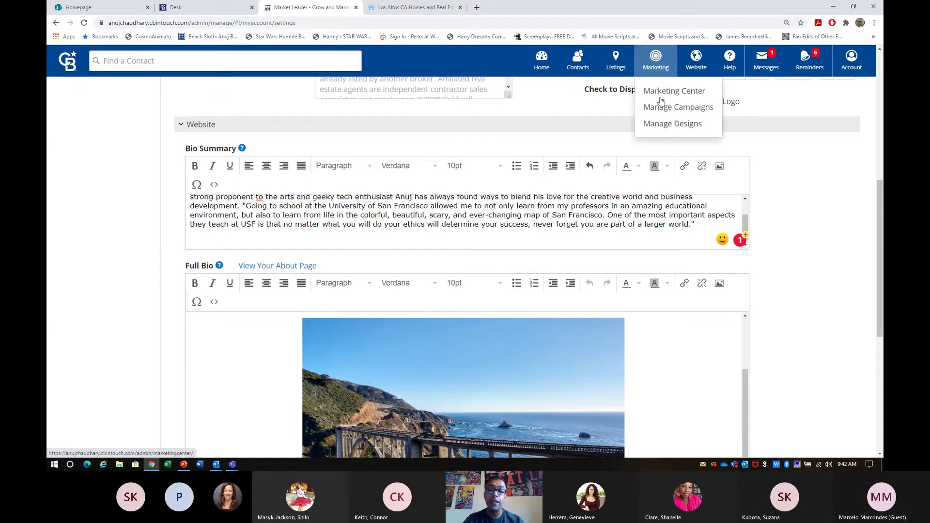
click(679, 92)
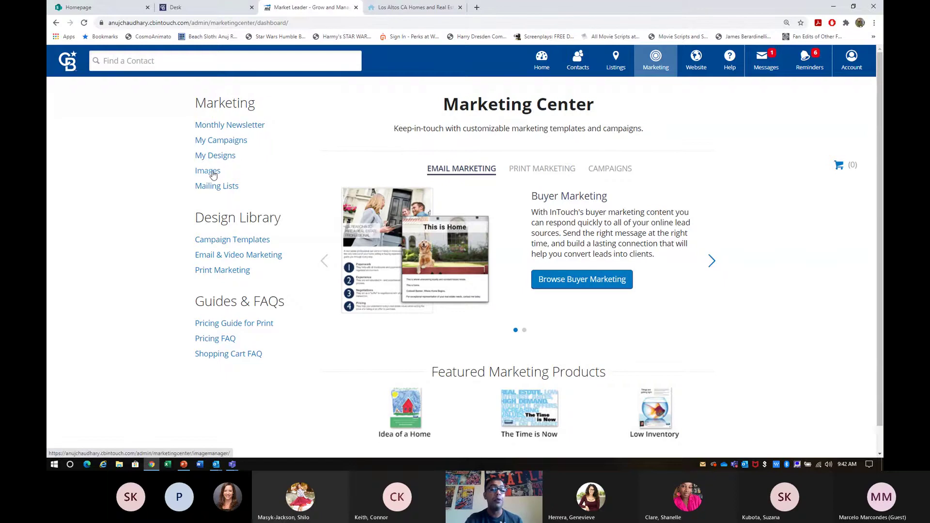
drag(233, 176, 196, 180)
click(228, 176)
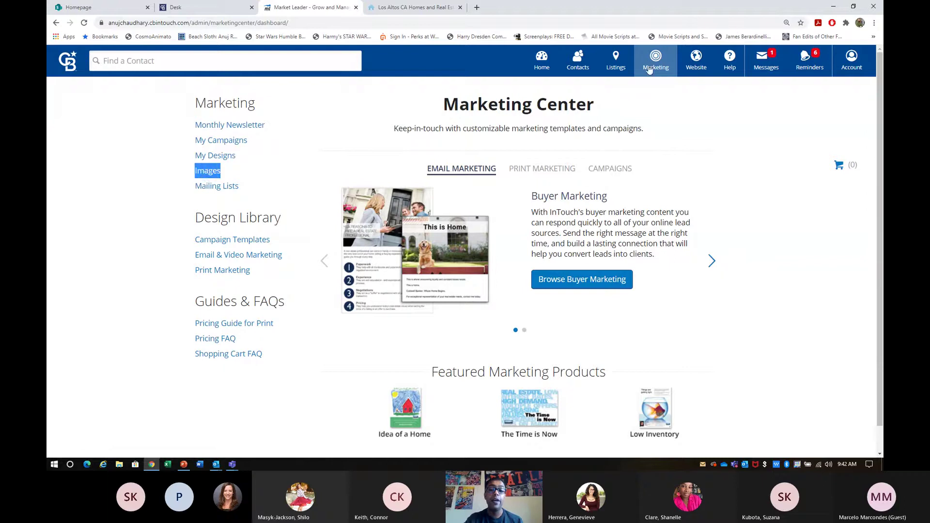
click(208, 173)
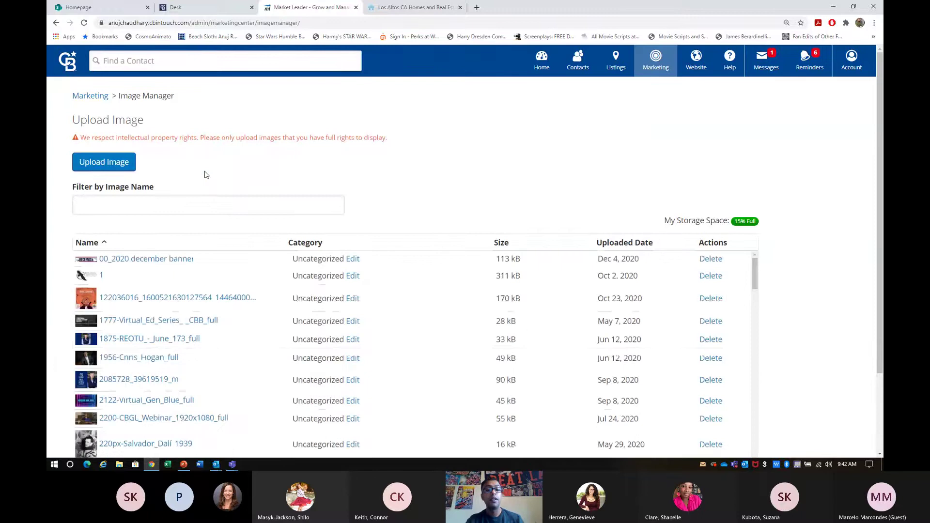
Look through the uploaded images listed in the Image Manager.
scroll(387, 164, down, 2)
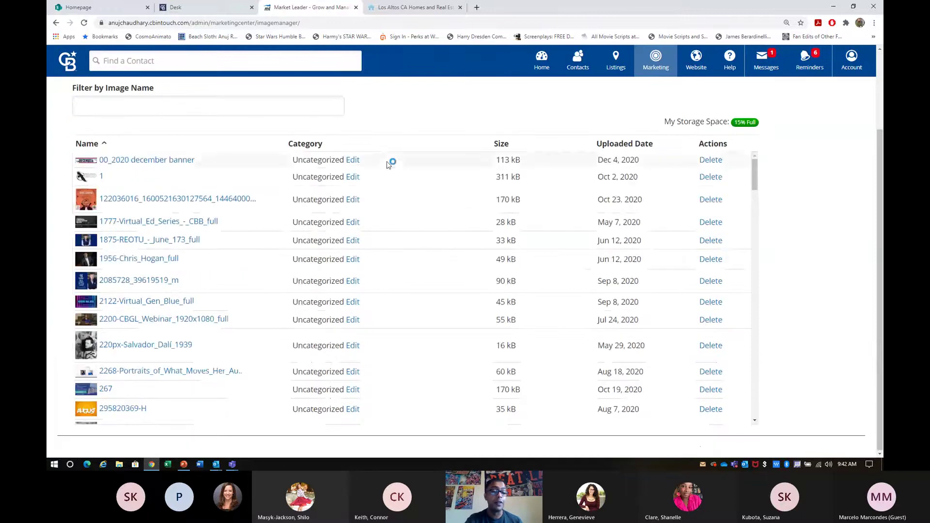
scroll(415, 270, down, 3)
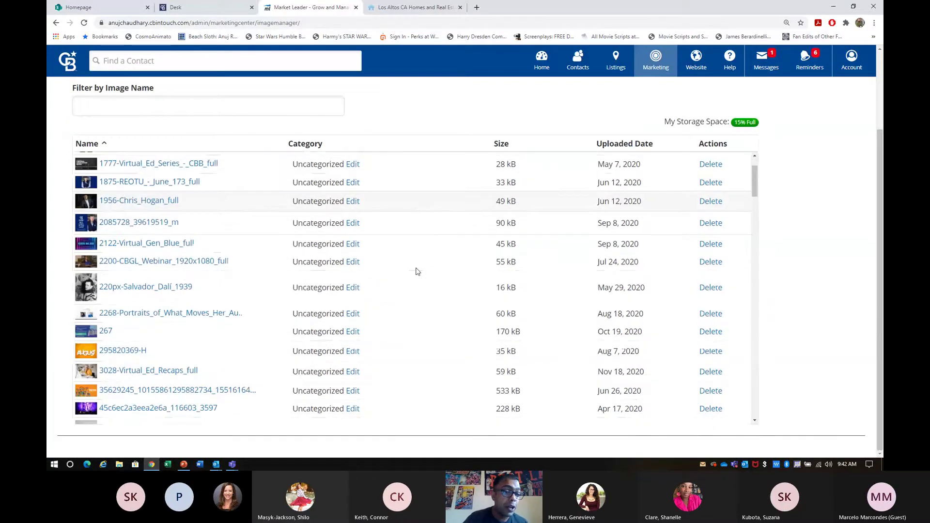
scroll(416, 271, down, 5)
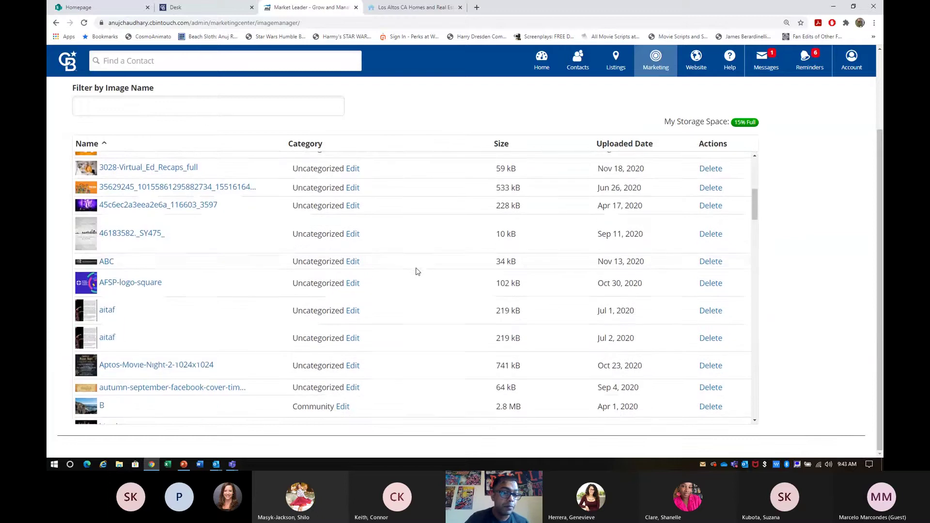
scroll(417, 271, down, 4)
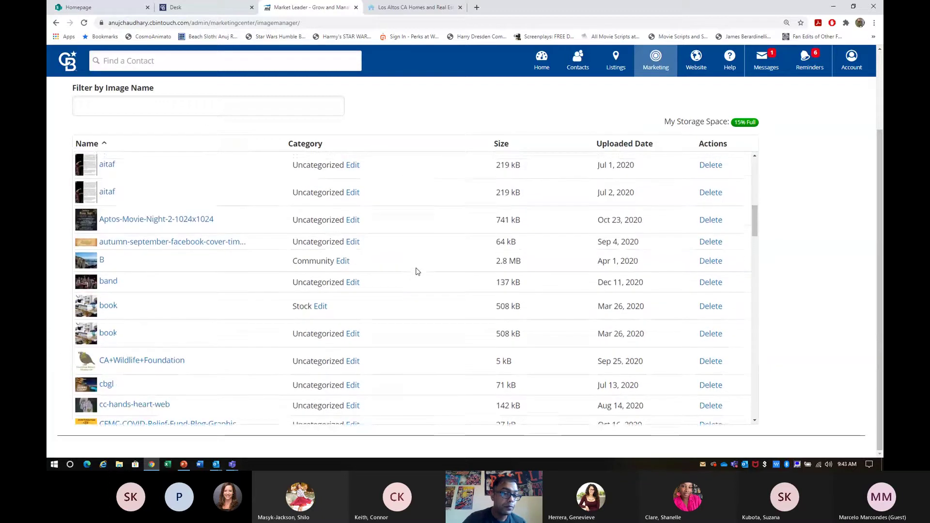
scroll(417, 272, down, 1)
scroll(418, 271, up, 1)
scroll(418, 271, down, 2)
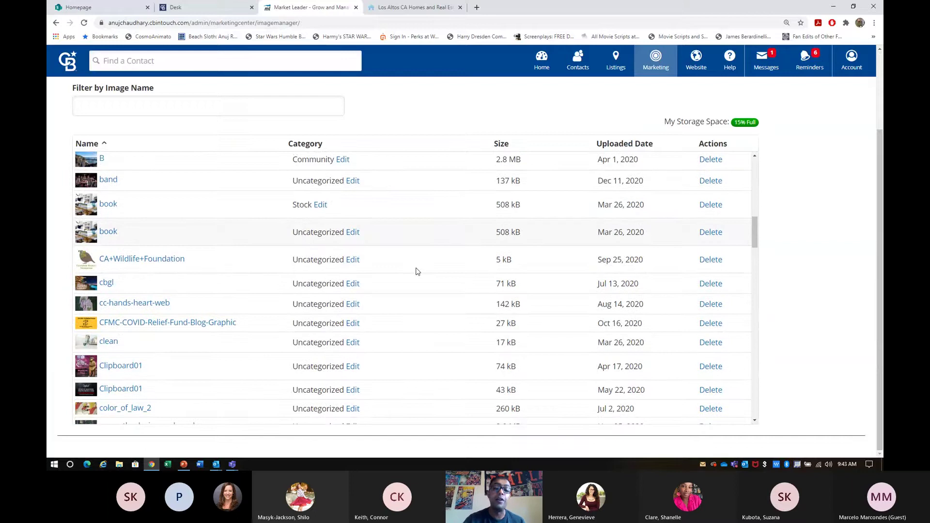
scroll(417, 271, down, 2)
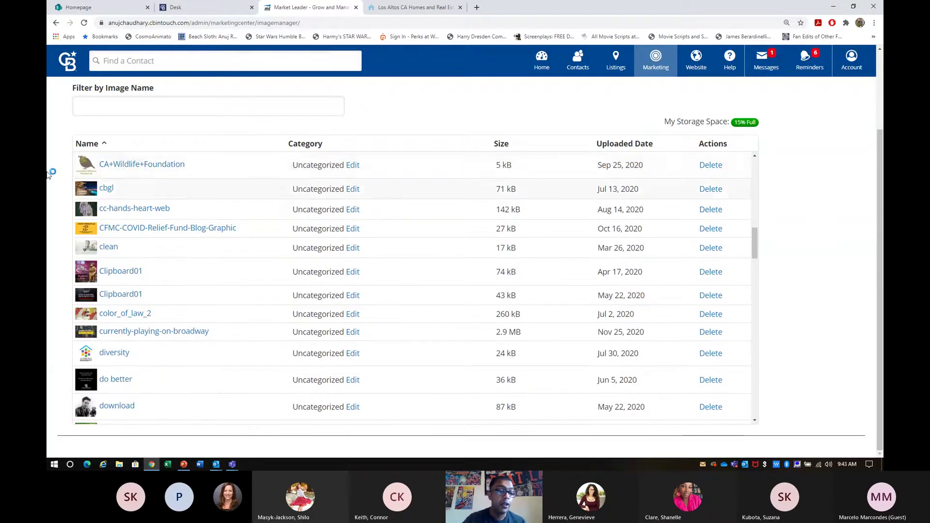
Preview the CA+Wildlife+Foundation image, copy its image address and close the preview.
right_click(95, 161)
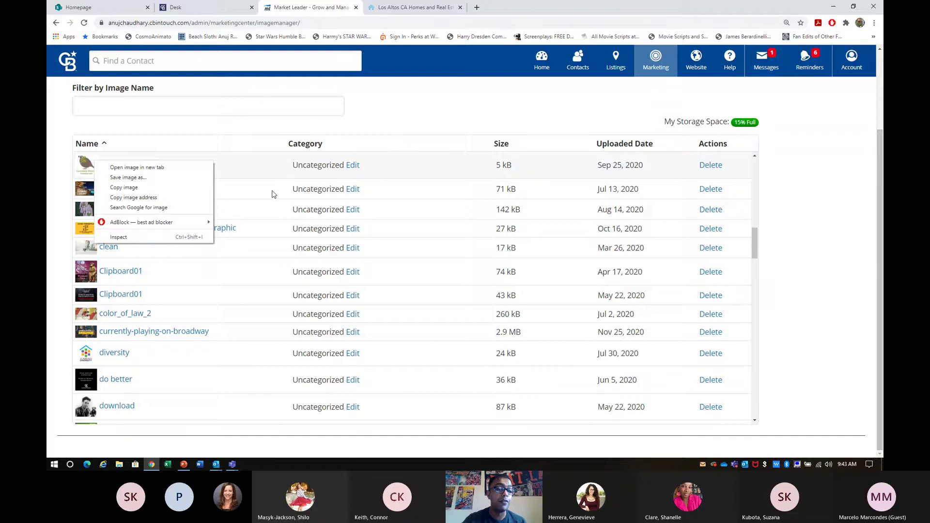
click(93, 162)
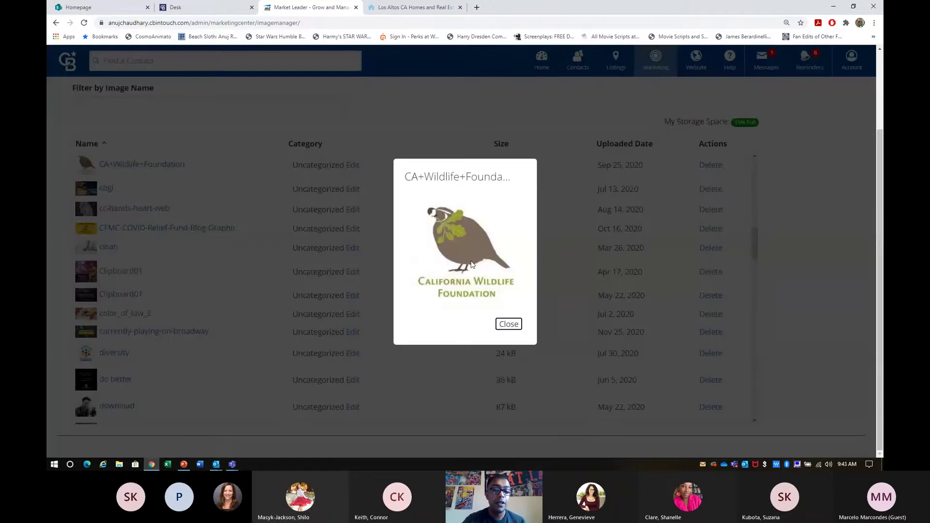
right_click(468, 261)
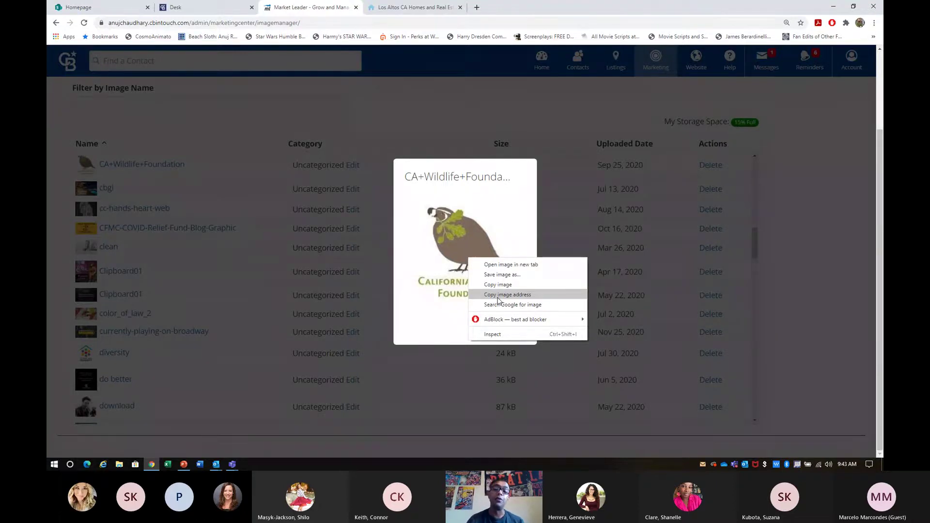
right_click(462, 253)
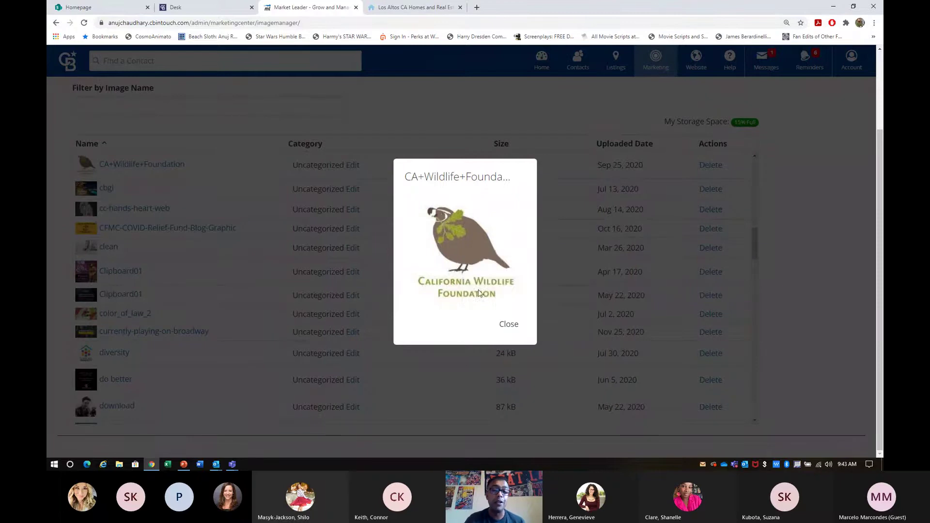
click(479, 289)
click(412, 7)
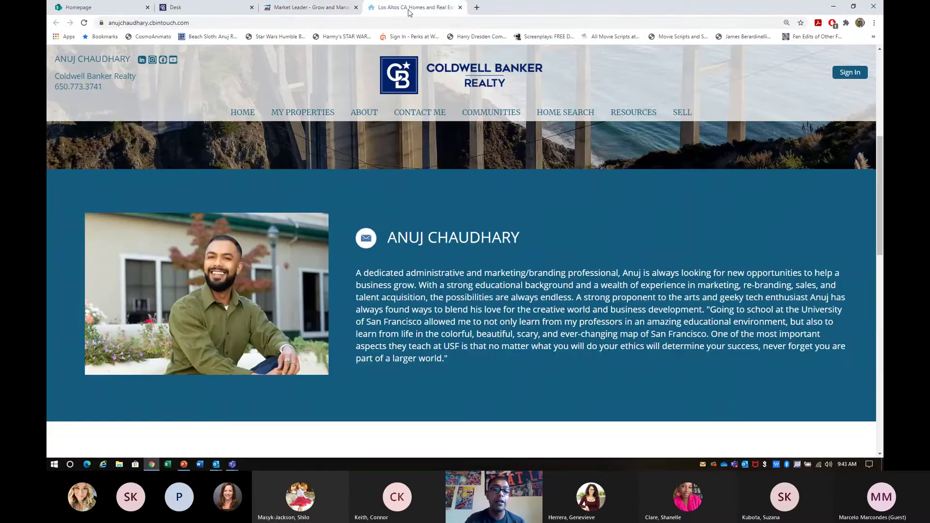
click(310, 7)
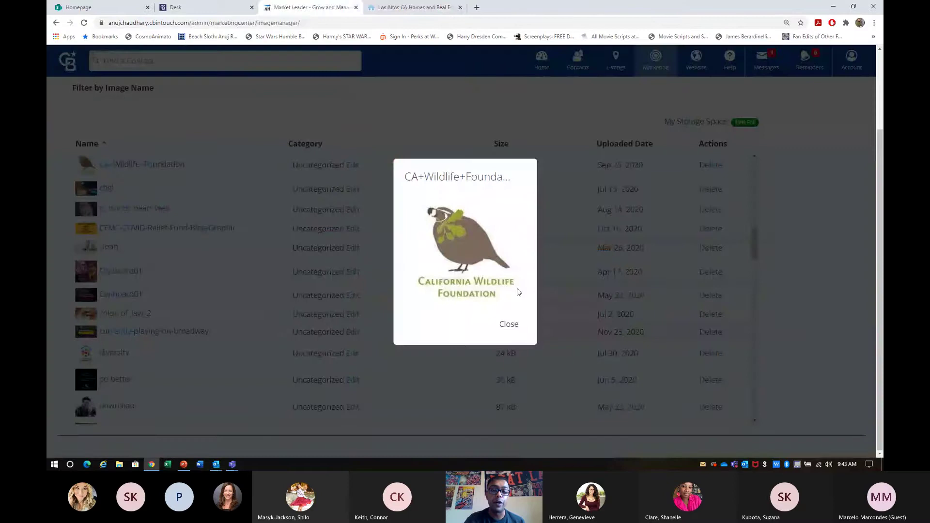
click(506, 323)
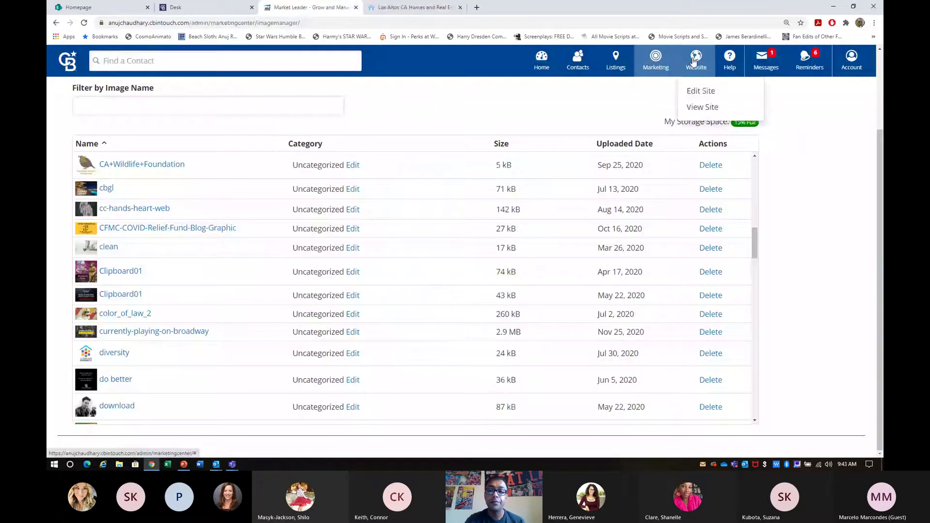
Go to the My Account settings and open the website bios for editing.
click(852, 68)
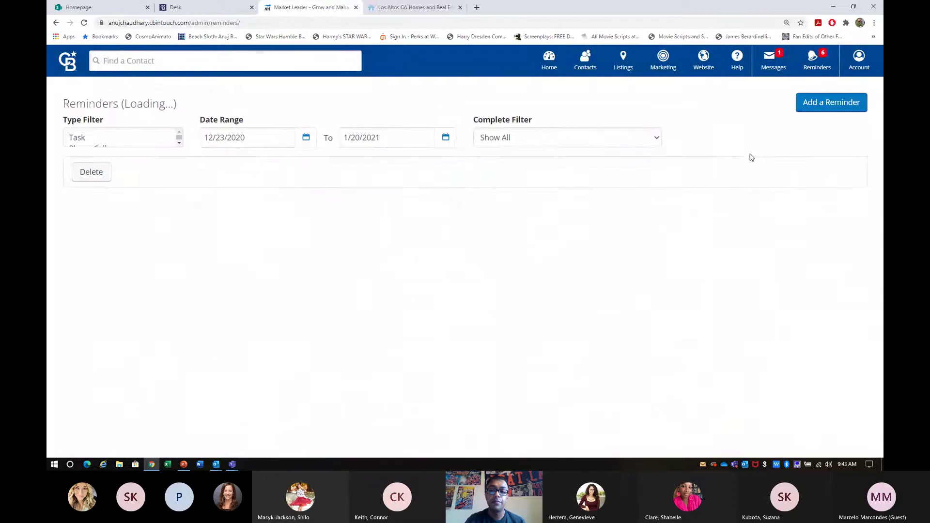
click(860, 72)
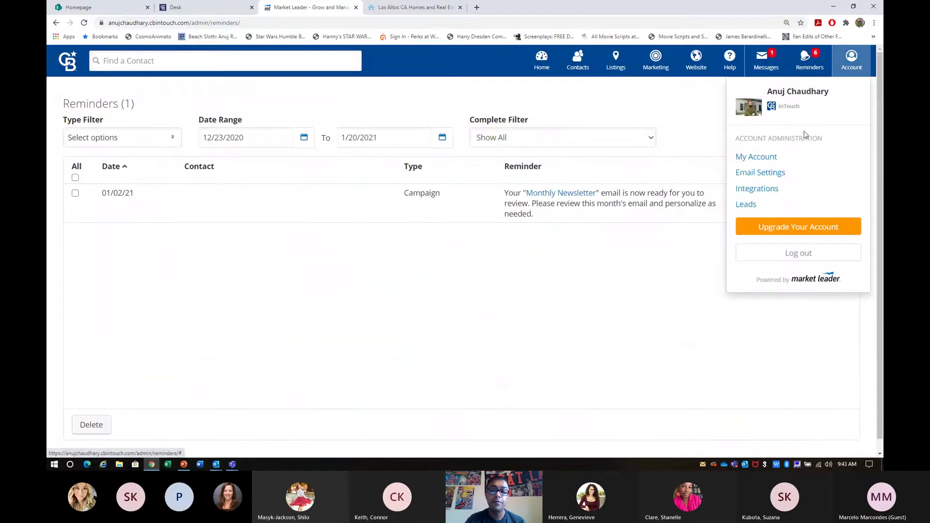
click(758, 156)
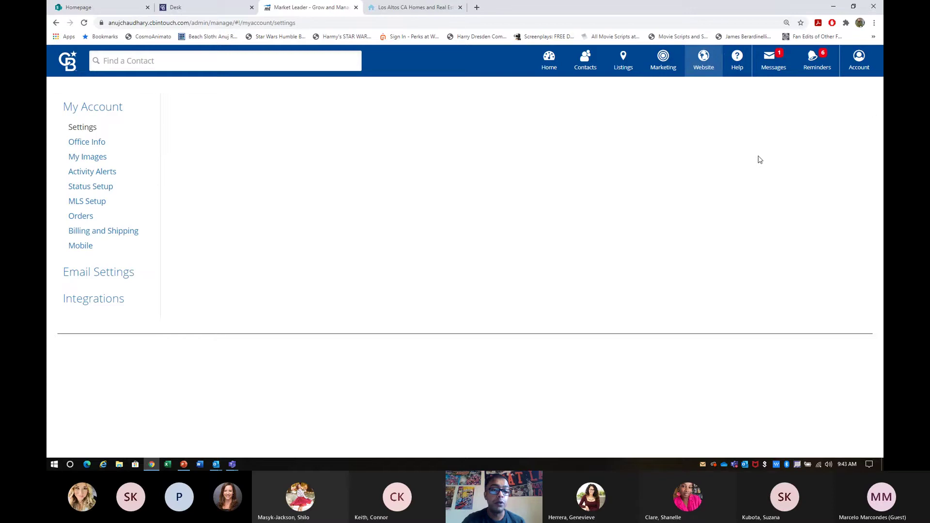
scroll(301, 171, down, 9)
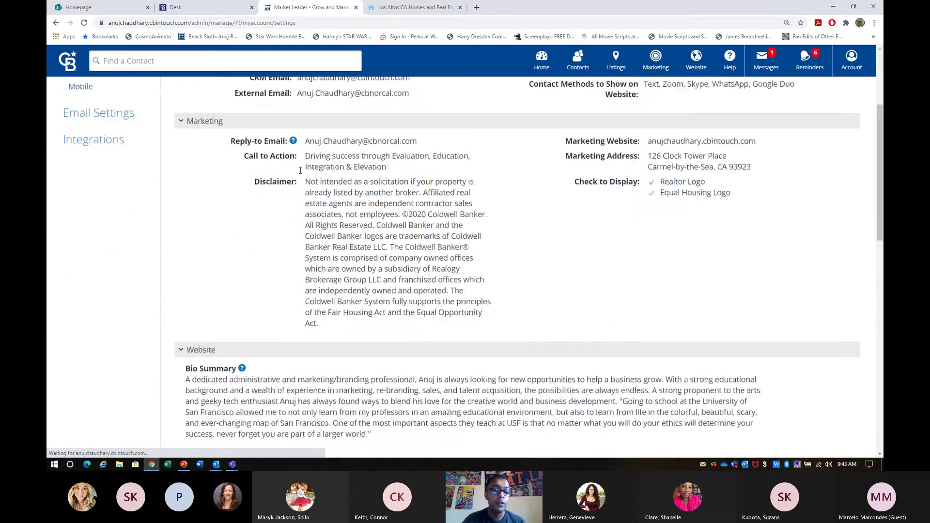
scroll(300, 172, up, 3)
scroll(300, 173, down, 1)
scroll(300, 173, down, 8)
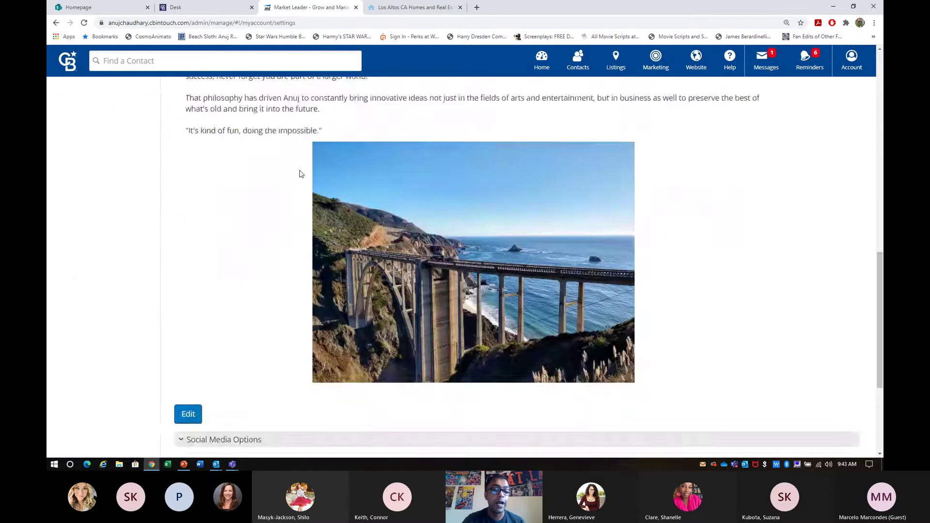
click(189, 232)
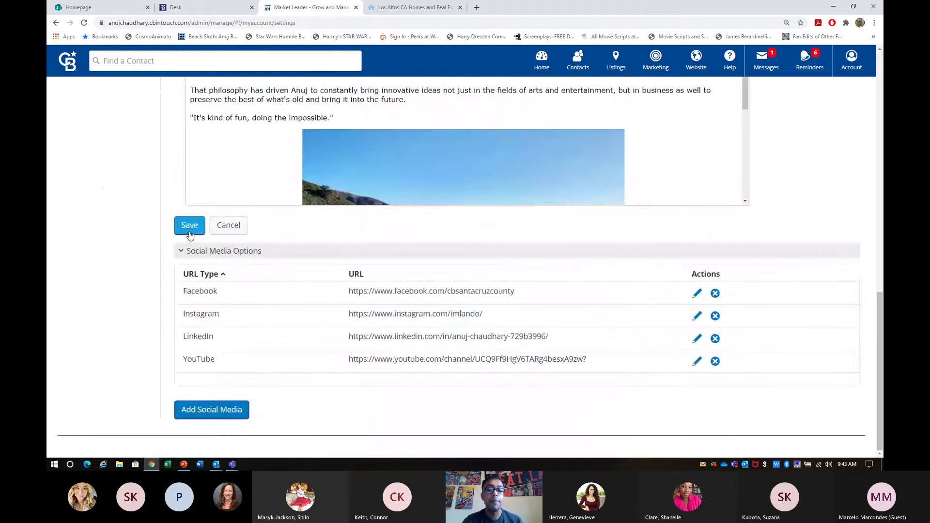
Add two new lines below the Bio Summary text and centre the last one.
scroll(324, 217, up, 2)
scroll(335, 217, up, 3)
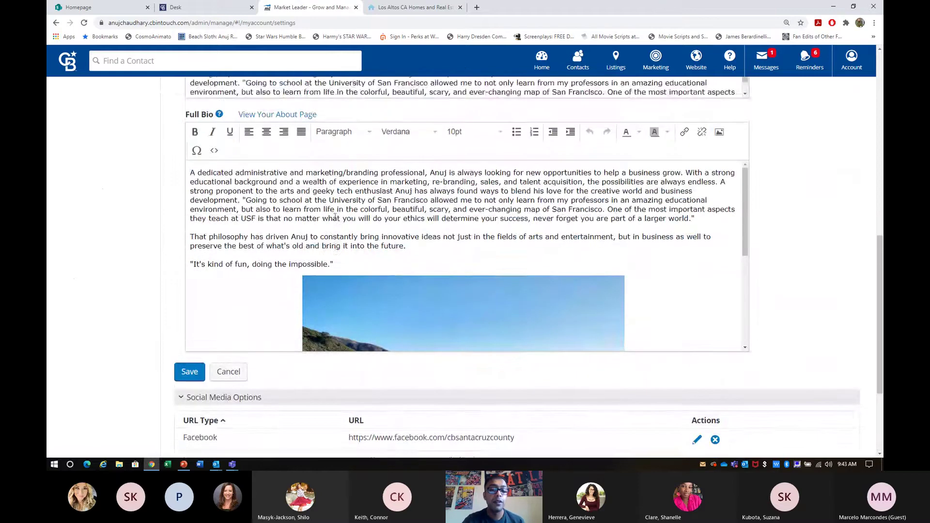
scroll(690, 197, down, 1)
click(706, 206)
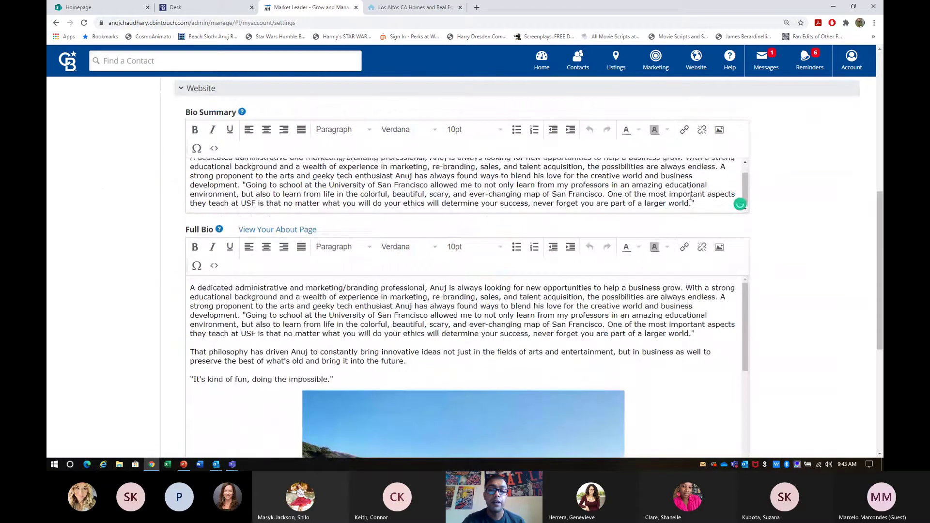
key(Return)
key(Return)
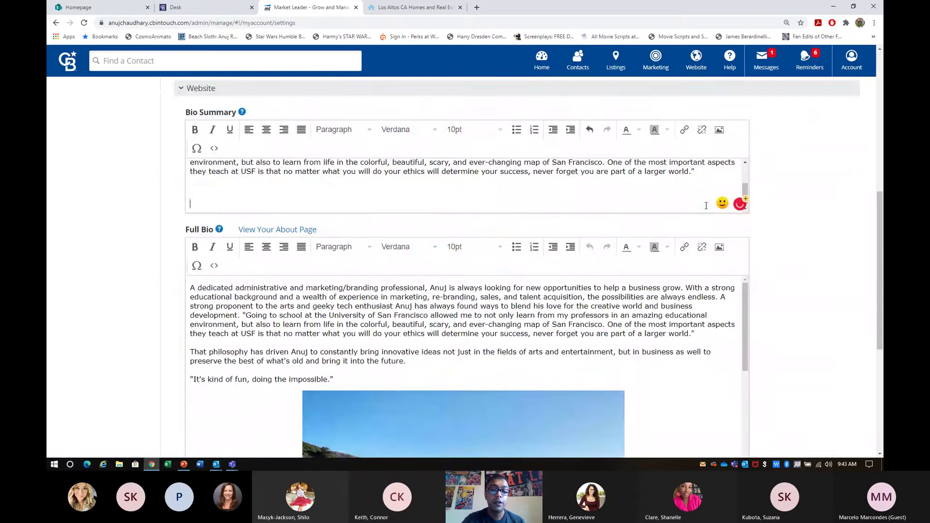
click(267, 133)
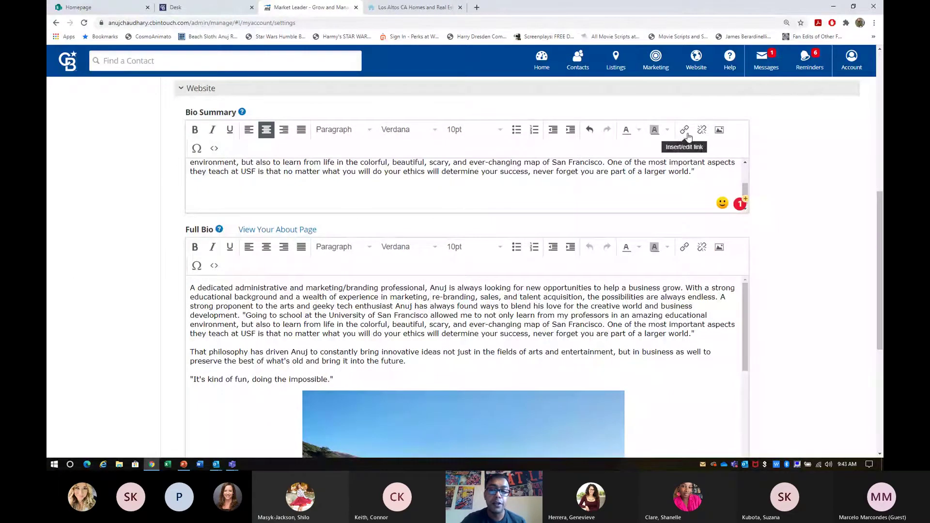
Insert the California Wildlife Foundation image on the centred Bio Summary line, using the copied image address as its source.
click(719, 134)
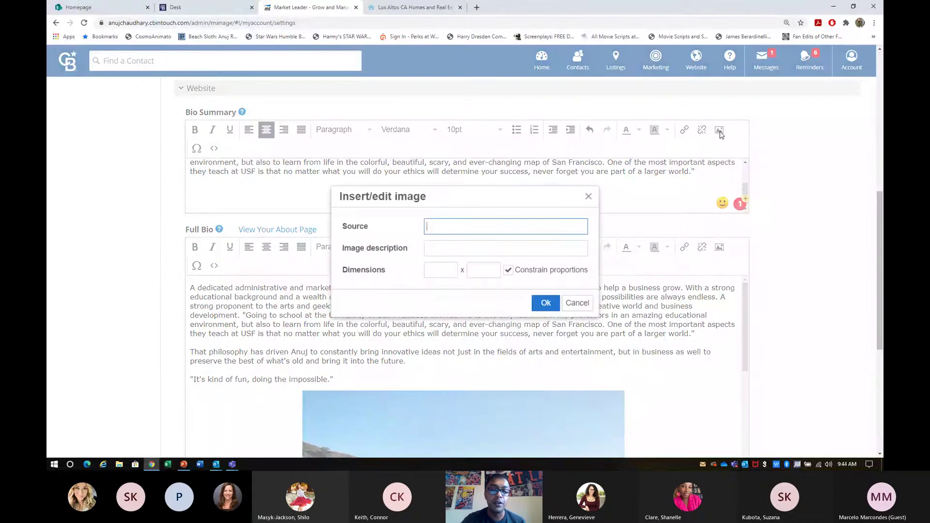
right_click(493, 224)
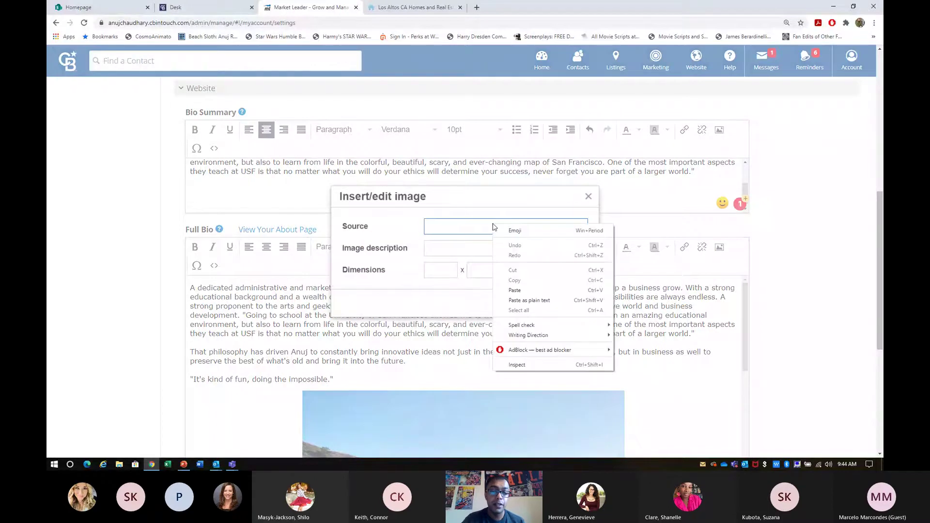
click(523, 289)
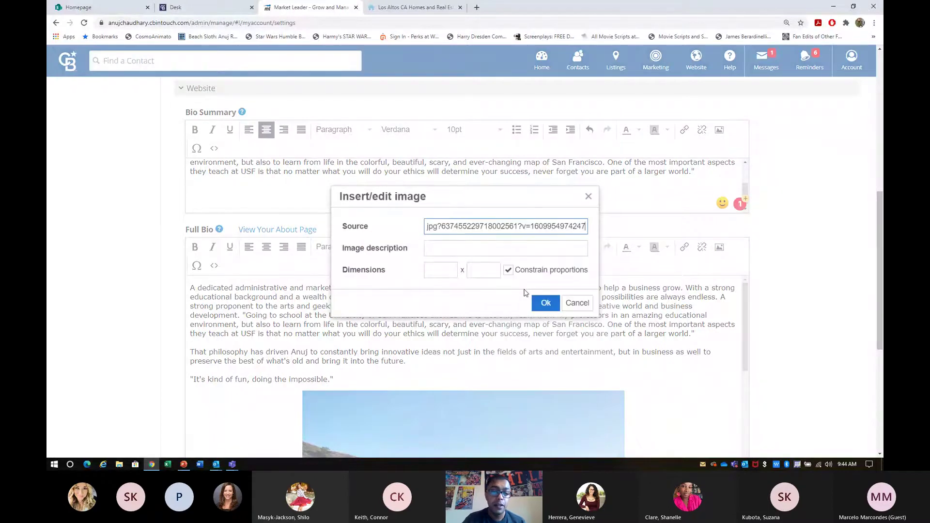
click(514, 249)
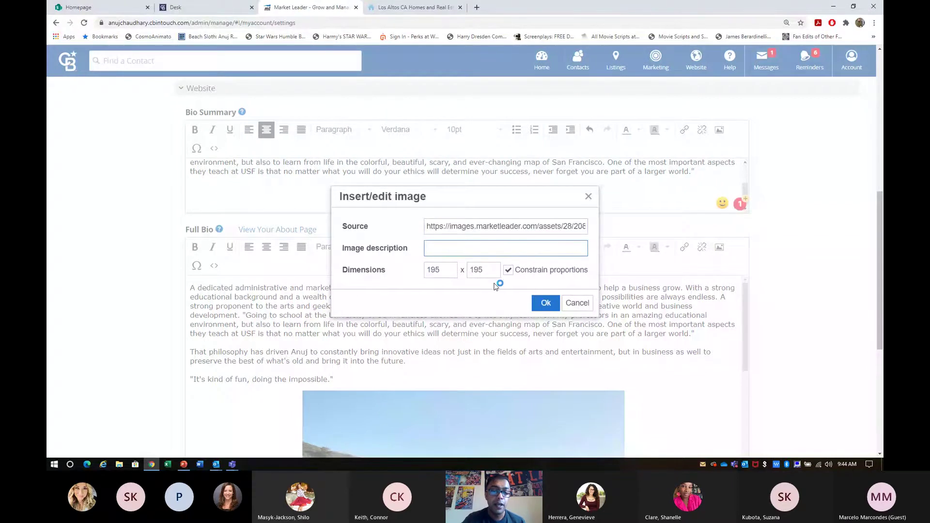
click(545, 304)
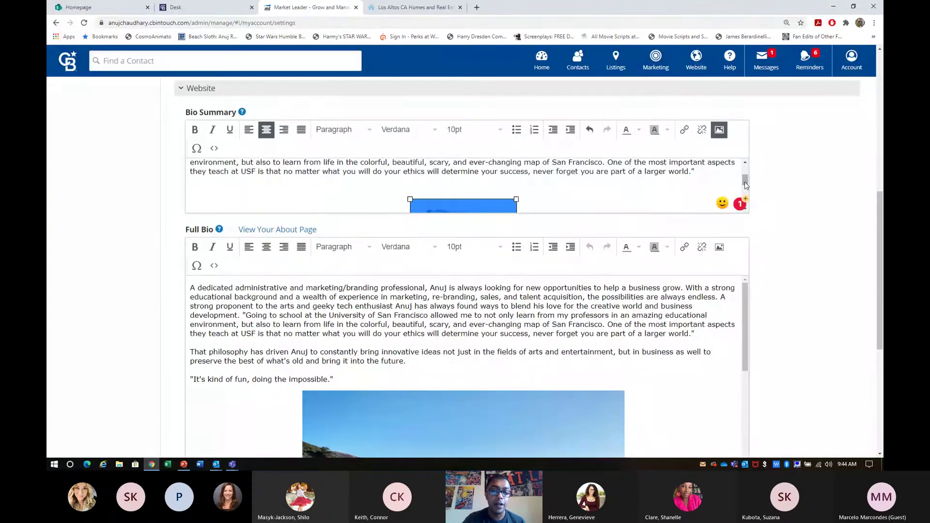
Enlarge the California Wildlife Foundation image in the Bio Summary and shrink it slightly again.
drag(744, 183, 745, 189)
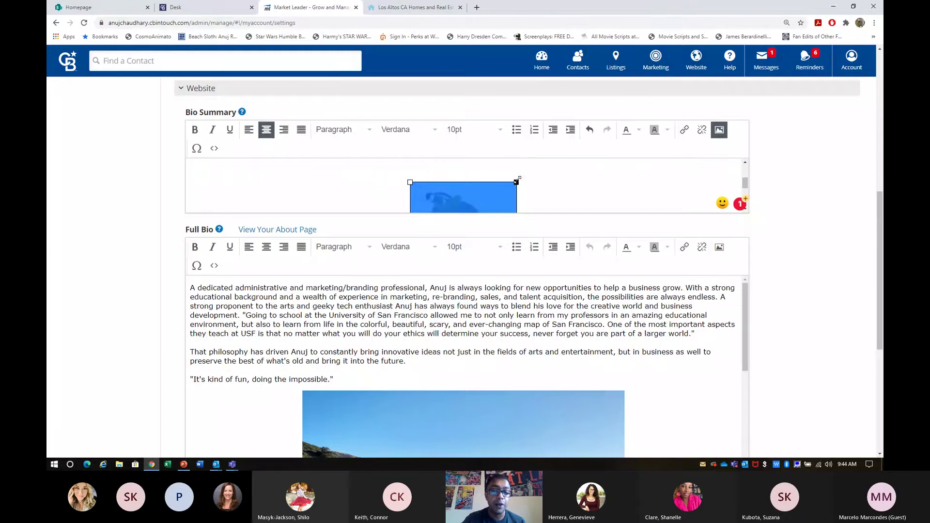
drag(516, 182, 549, 166)
click(563, 180)
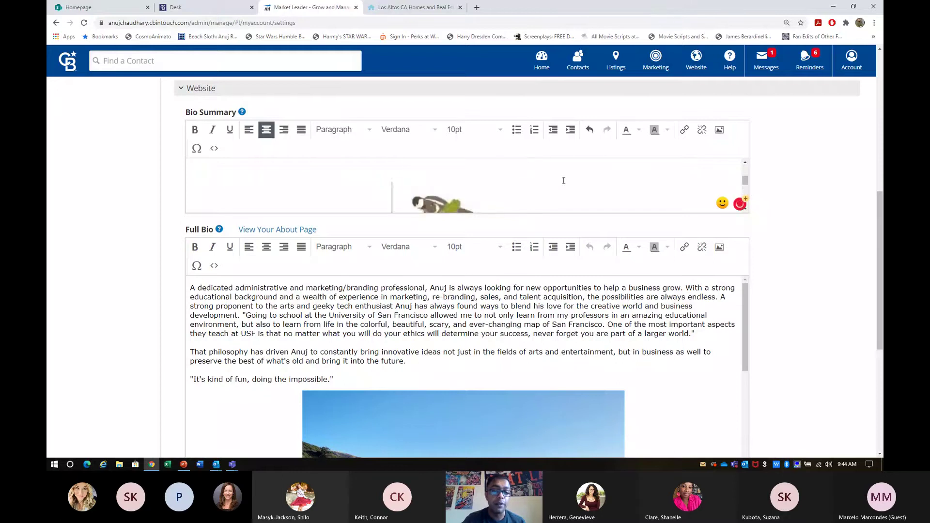
scroll(563, 179, down, 3)
click(529, 171)
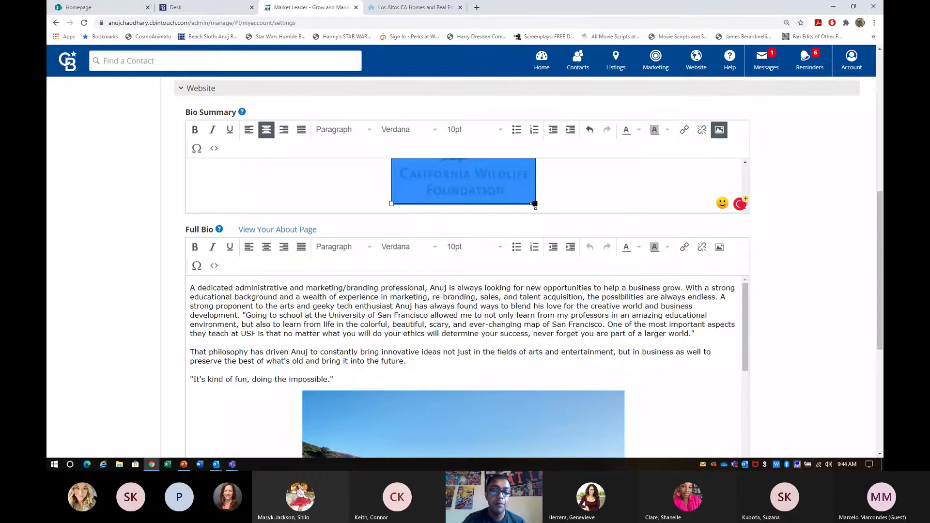
drag(534, 203, 519, 190)
click(563, 191)
scroll(560, 191, up, 2)
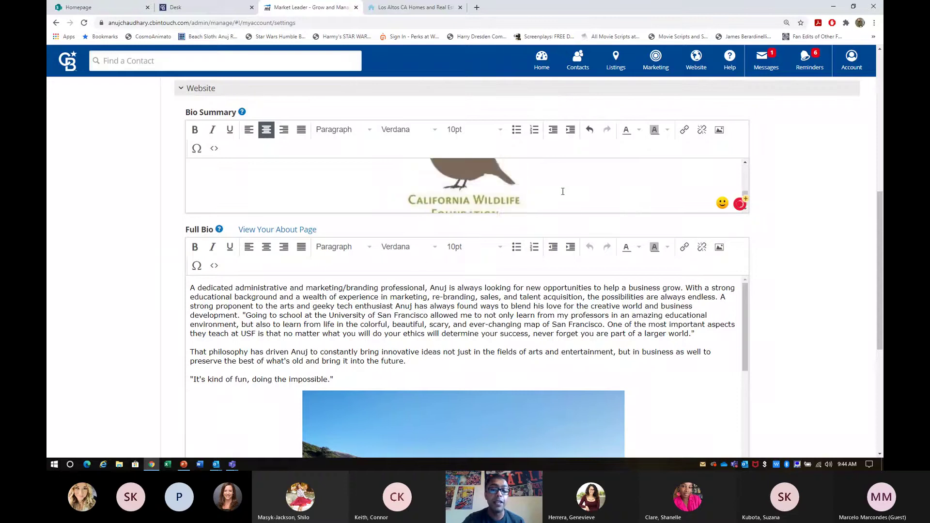
Open the link settings for the California Wildlife Foundation image and close them without adding a link.
click(494, 191)
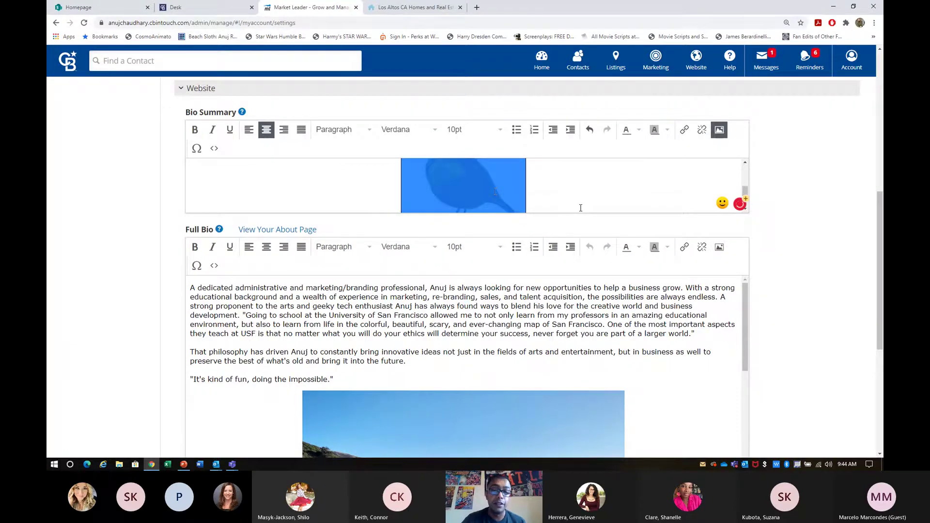
click(580, 207)
click(498, 191)
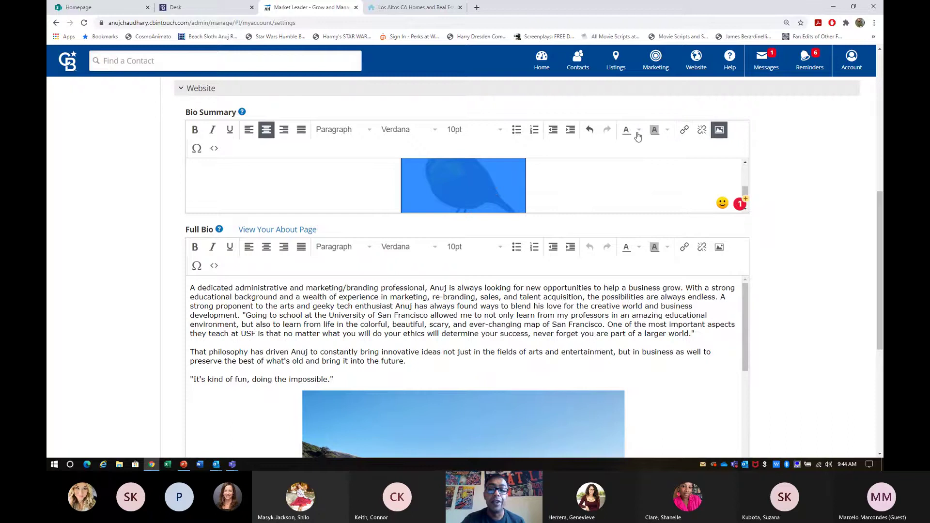
click(686, 132)
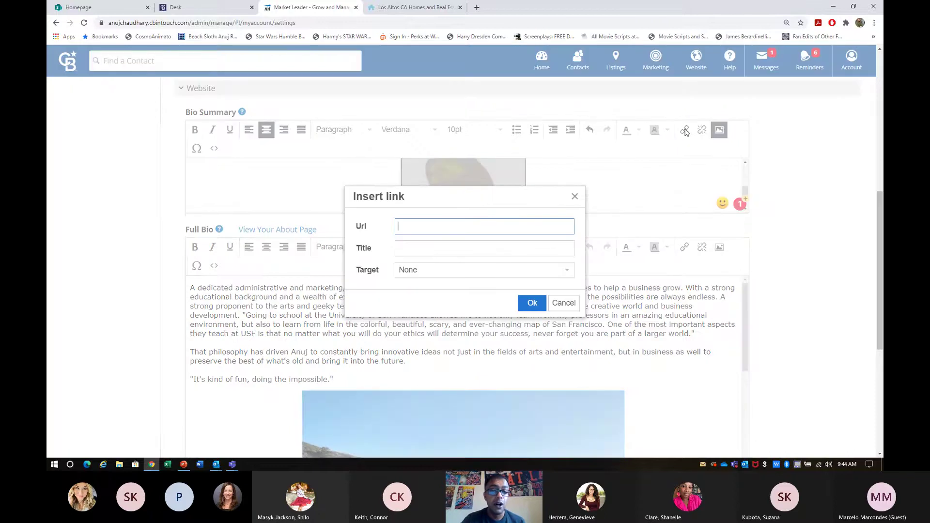
click(425, 226)
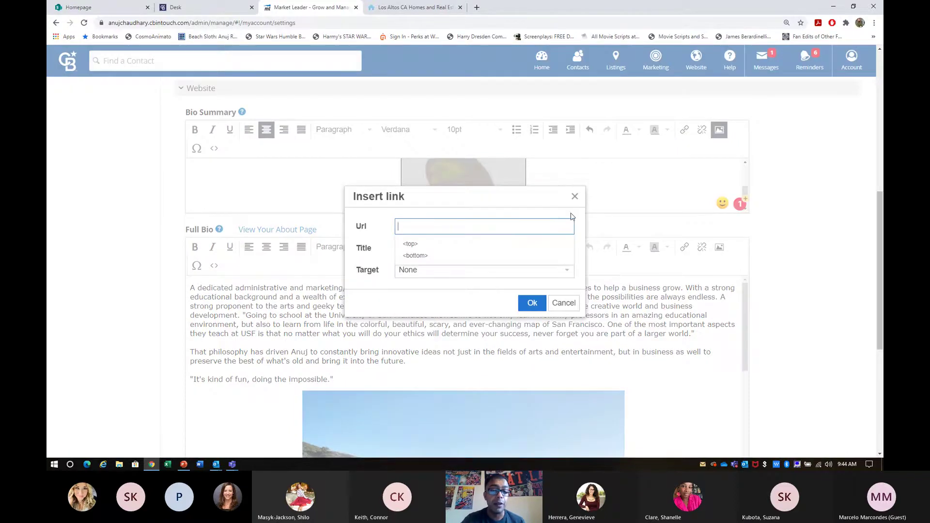
click(575, 196)
Delete the California Wildlife Foundation image from the Bio Summary.
scroll(564, 192, up, 3)
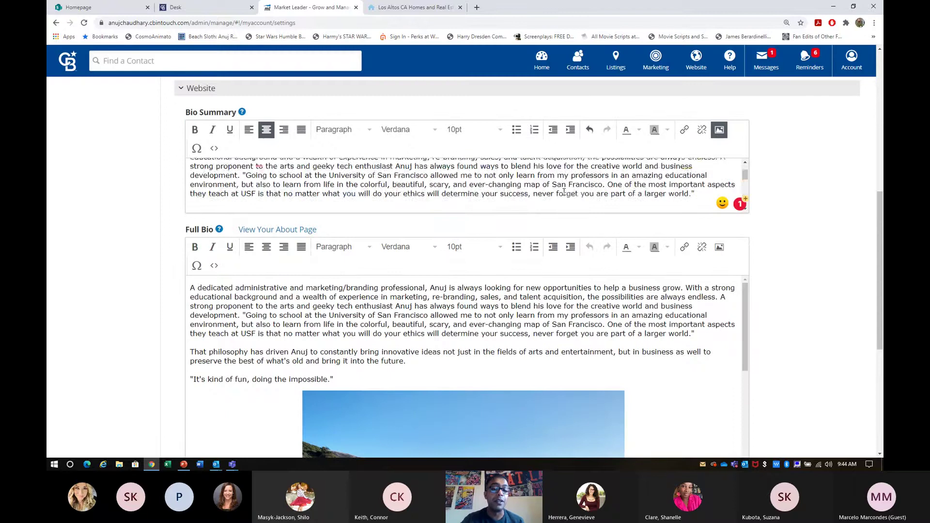
scroll(576, 197, down, 5)
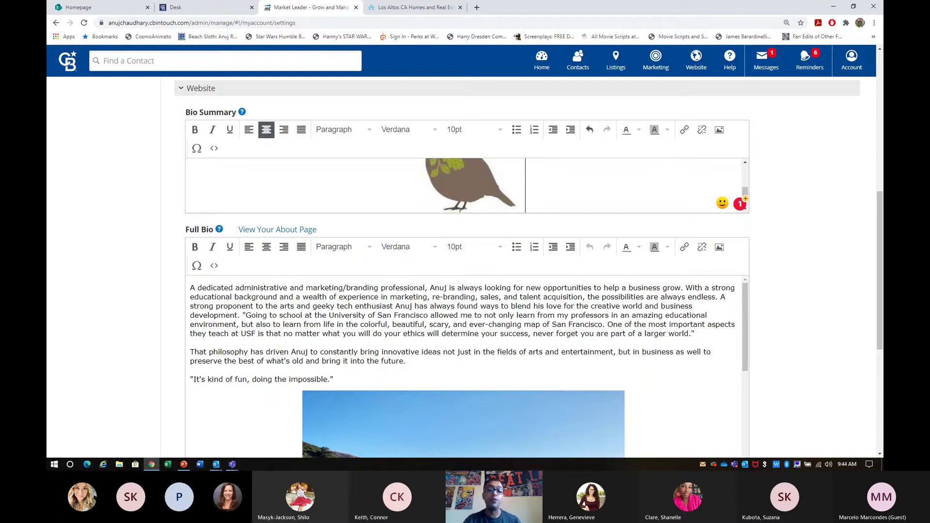
click(443, 186)
key(Delete)
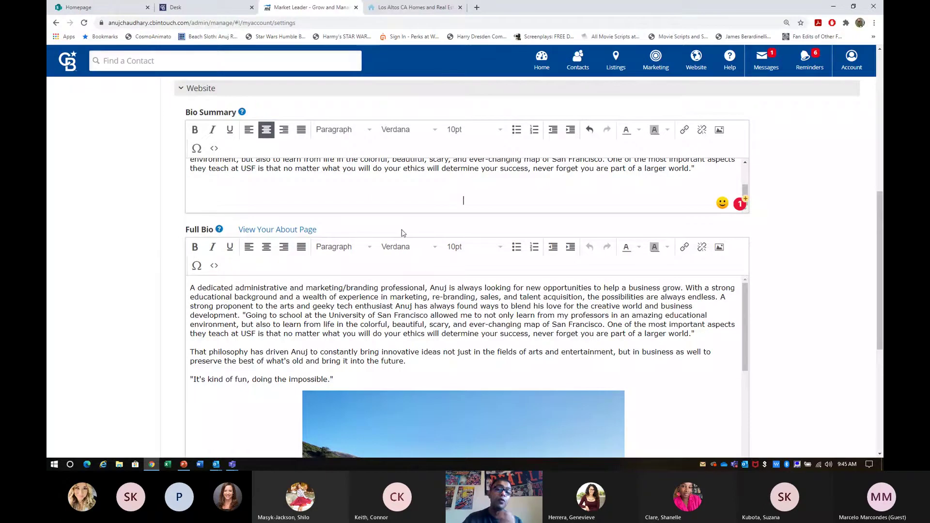
Open the public About page from the Full Bio section, look through it and close it.
scroll(426, 201, up, 1)
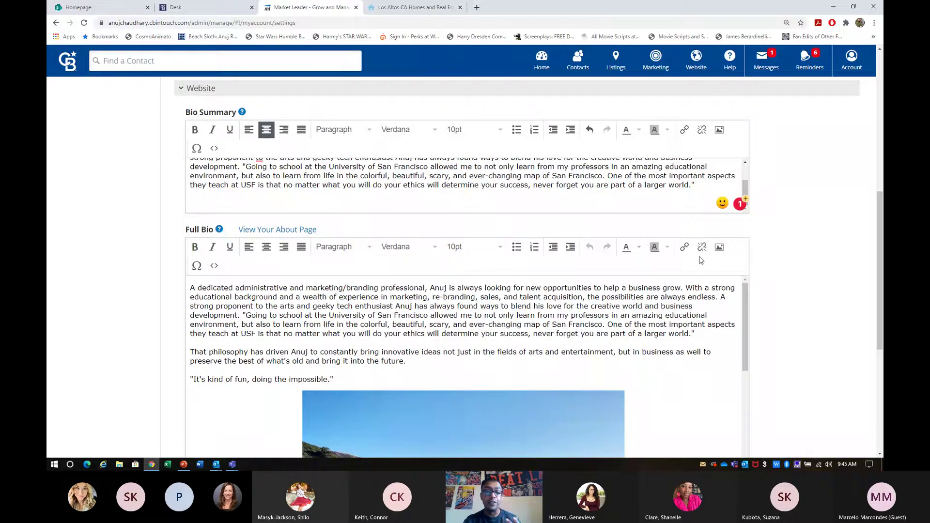
scroll(684, 325, down, 3)
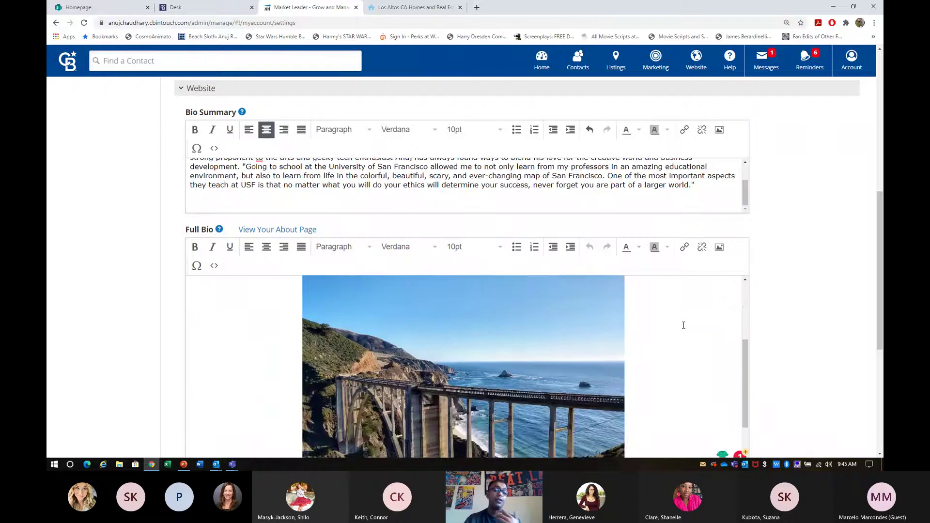
scroll(683, 325, up, 3)
click(251, 231)
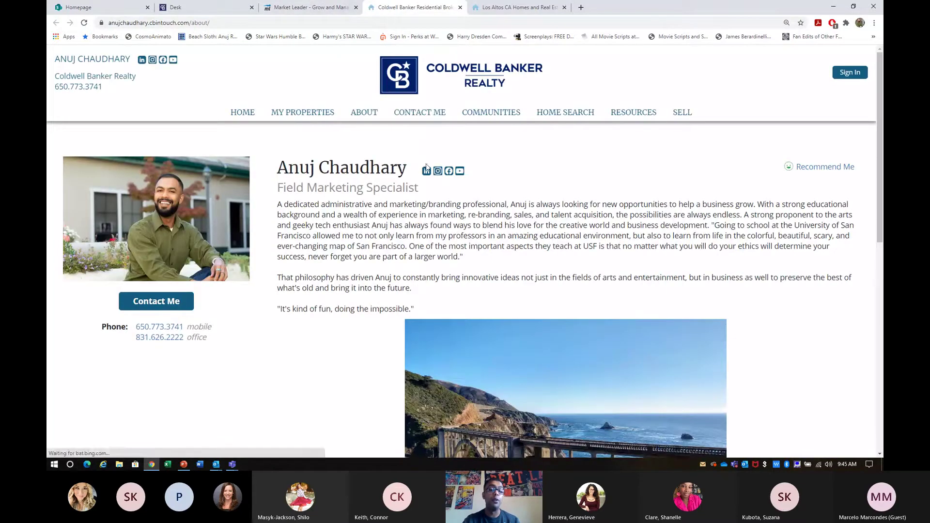
scroll(447, 211, down, 10)
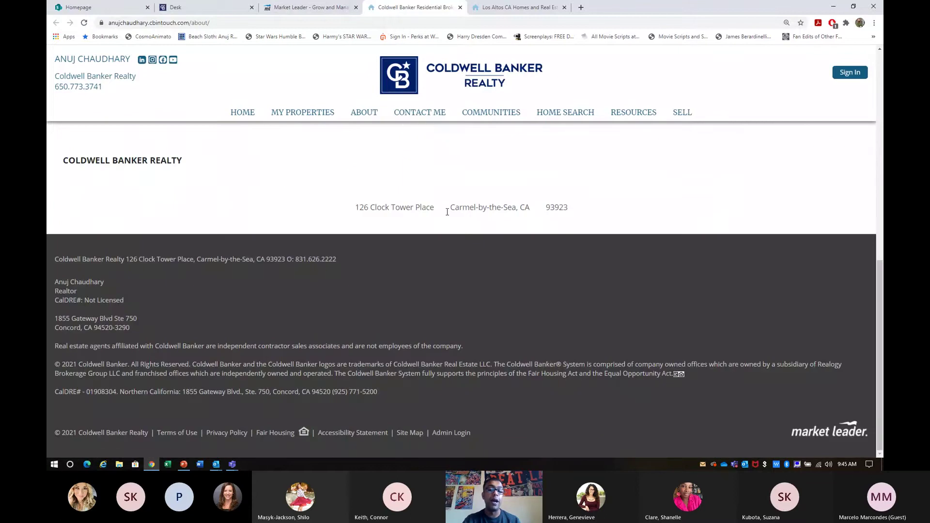
scroll(447, 211, up, 10)
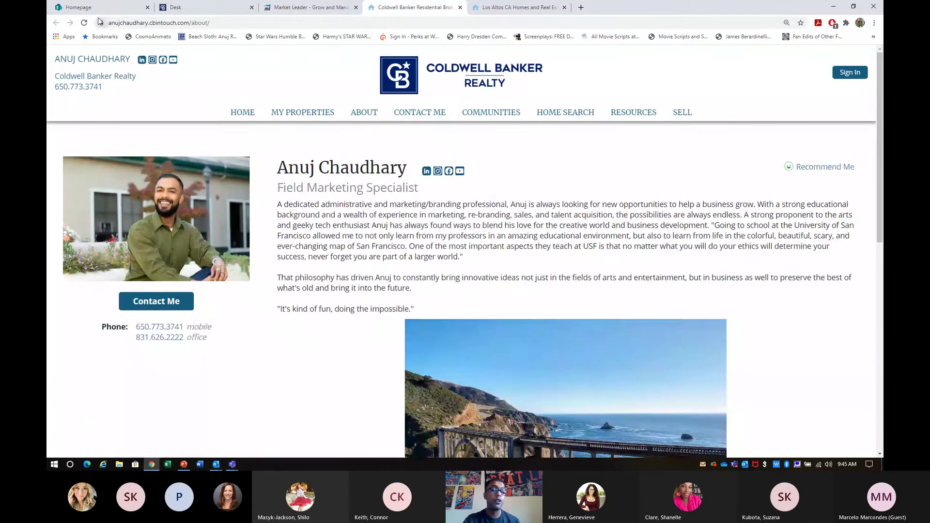
click(460, 8)
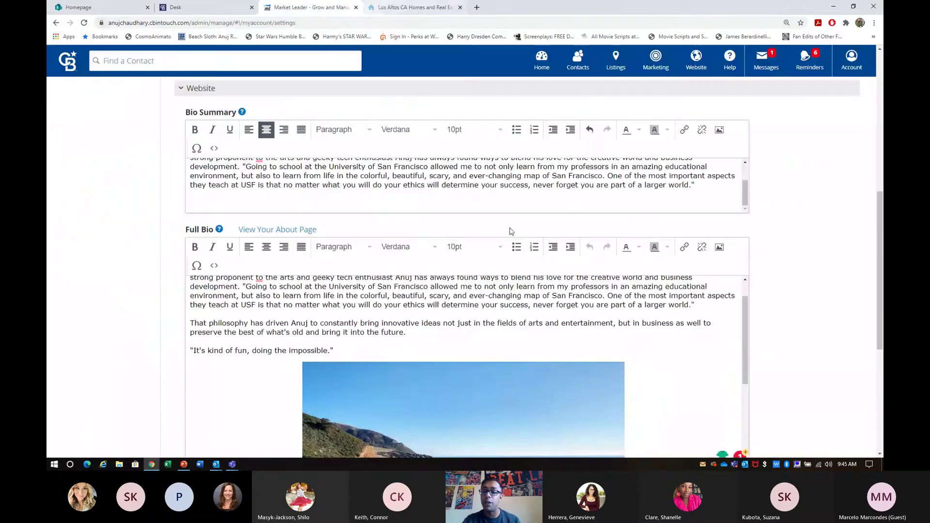
Look over the Full Bio's bridge photo and the Social Media Options below it.
scroll(533, 348, down, 5)
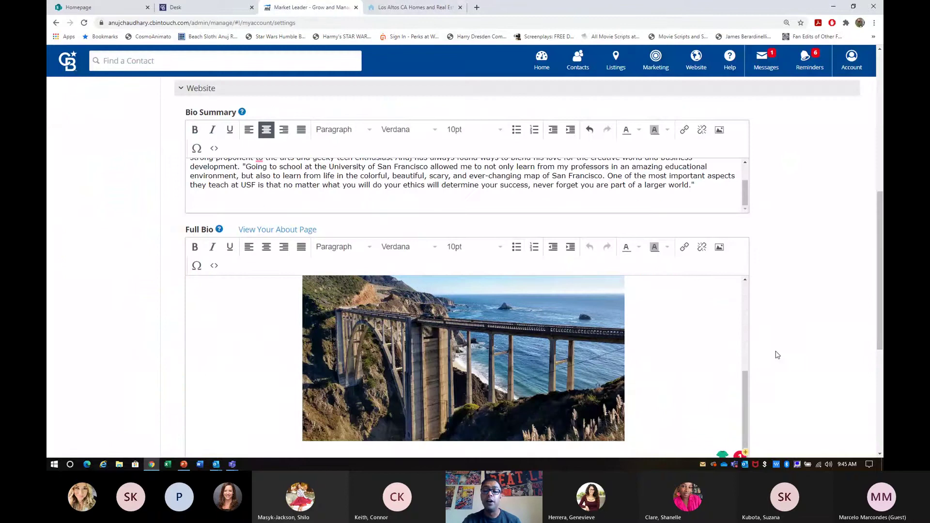
scroll(532, 348, down, 5)
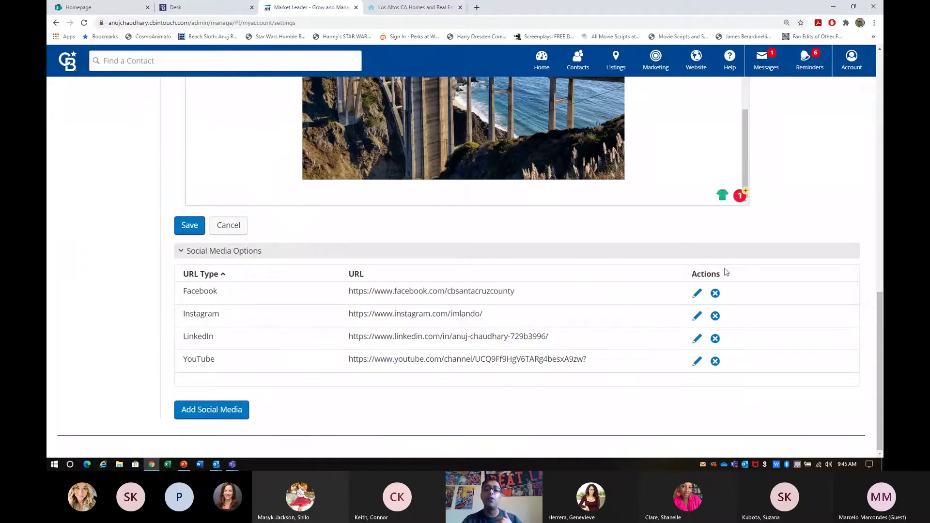
scroll(599, 247, up, 3)
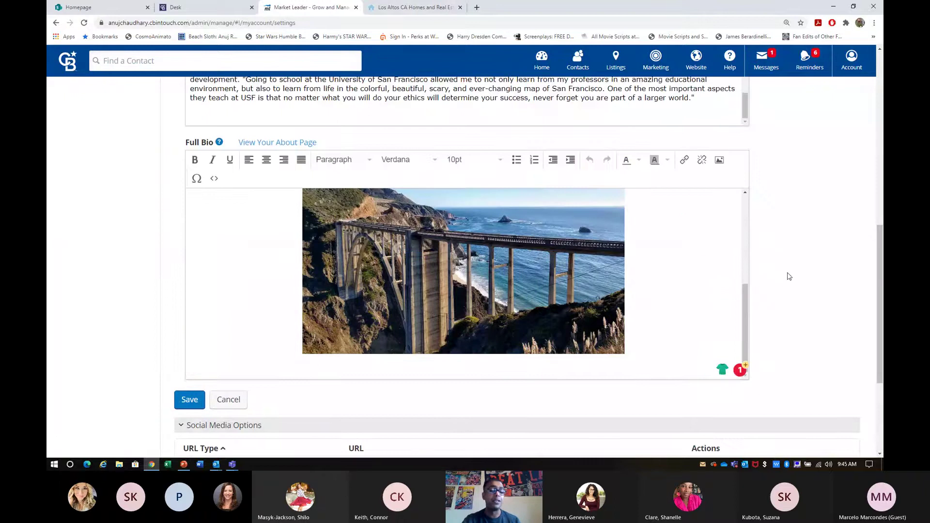
Review the Social Media Options URLs, open the public site's About page, and check its LinkedIn link before closing the LinkedIn profile.
scroll(797, 284, down, 3)
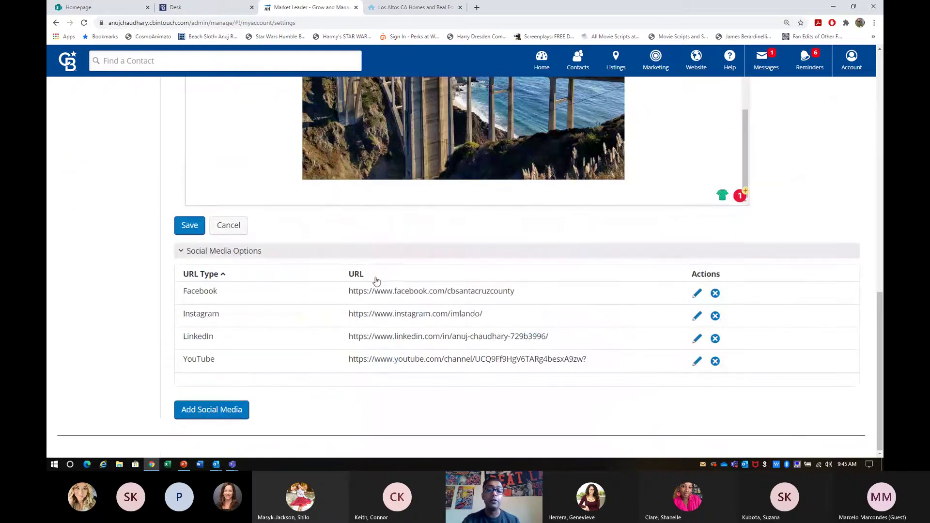
click(393, 7)
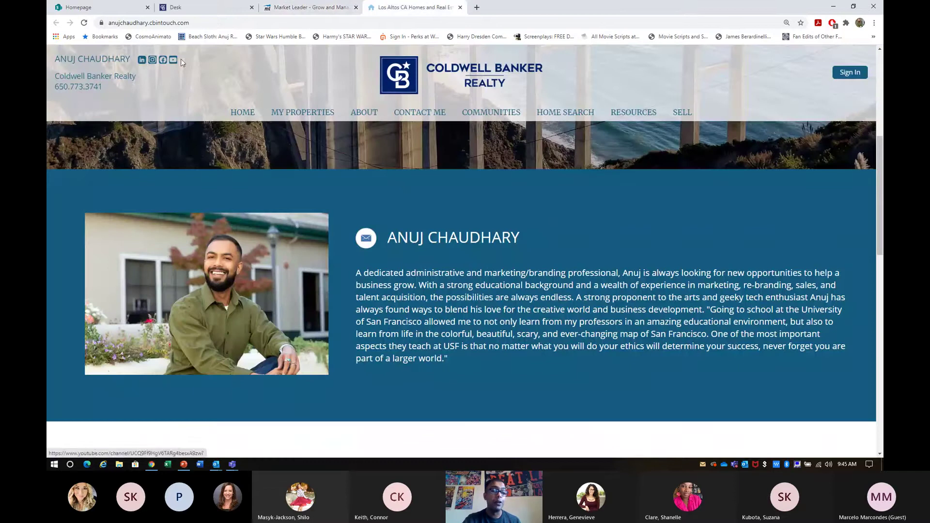
click(376, 114)
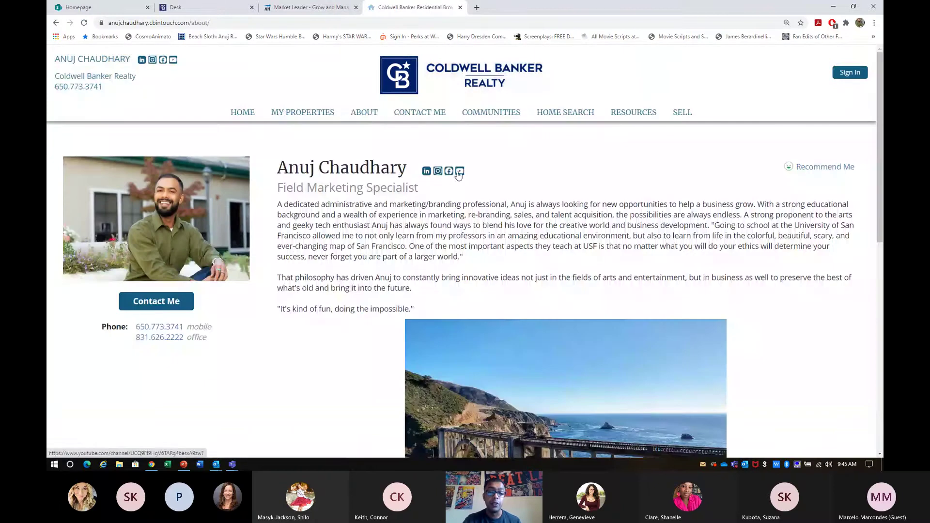
click(426, 173)
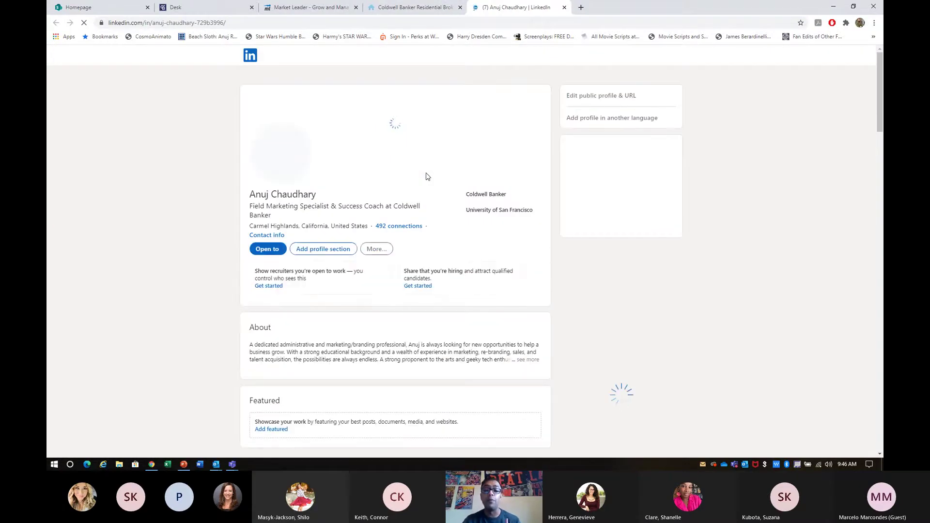
click(564, 7)
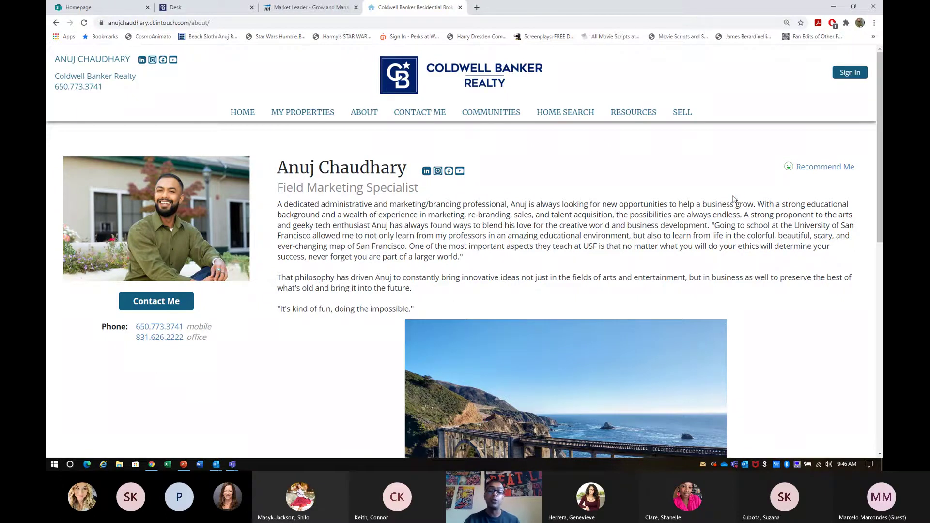
Look through the public About page from the bio and bridge photo down to the office address and footer.
scroll(733, 198, down, 3)
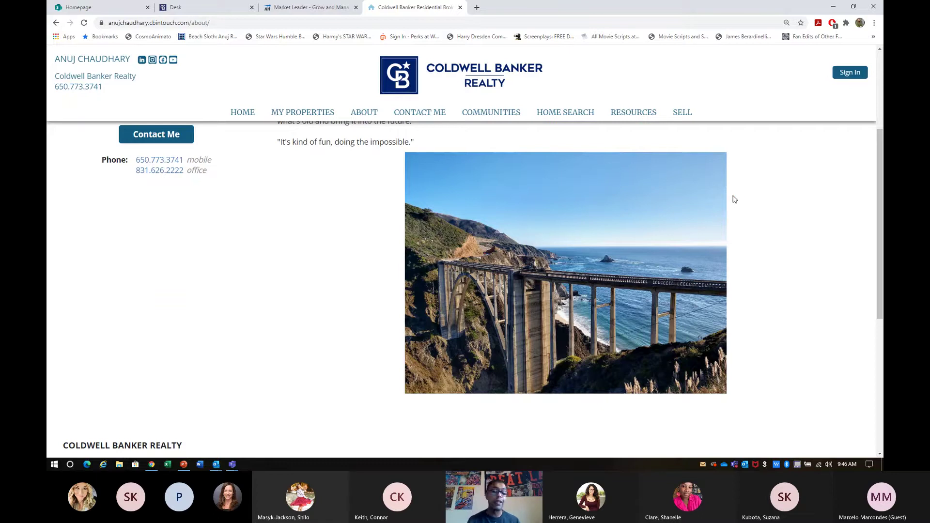
scroll(734, 199, down, 5)
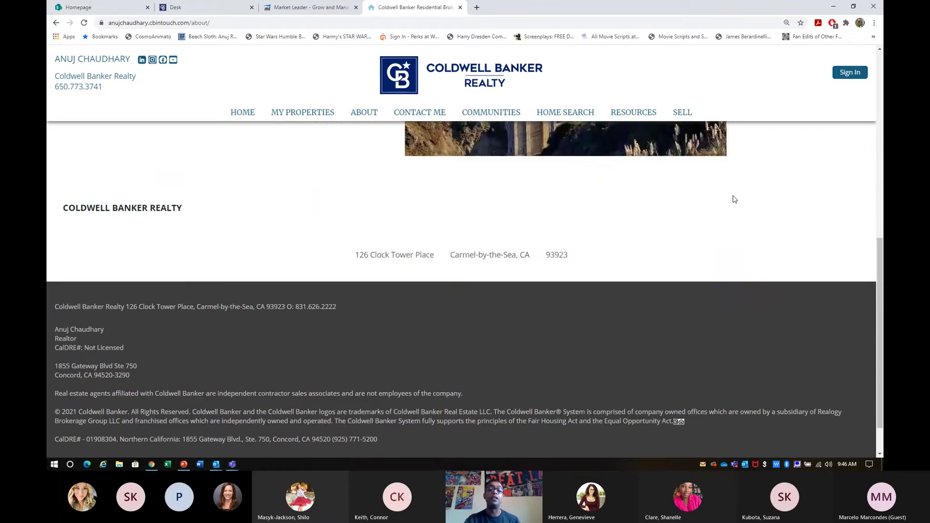
scroll(734, 199, up, 5)
scroll(734, 199, up, 3)
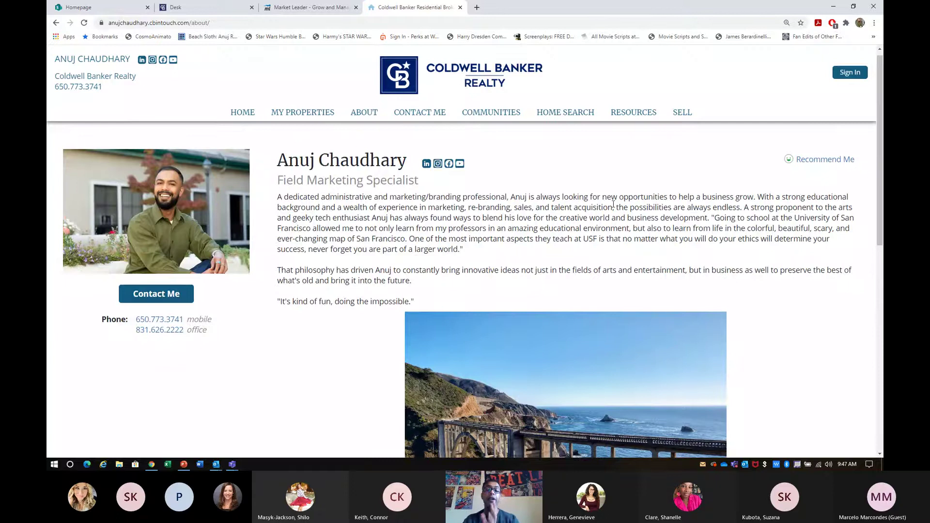
Return to the account settings, view the URL Type and URL fields for adding social media, and close the form without an entry.
click(300, 7)
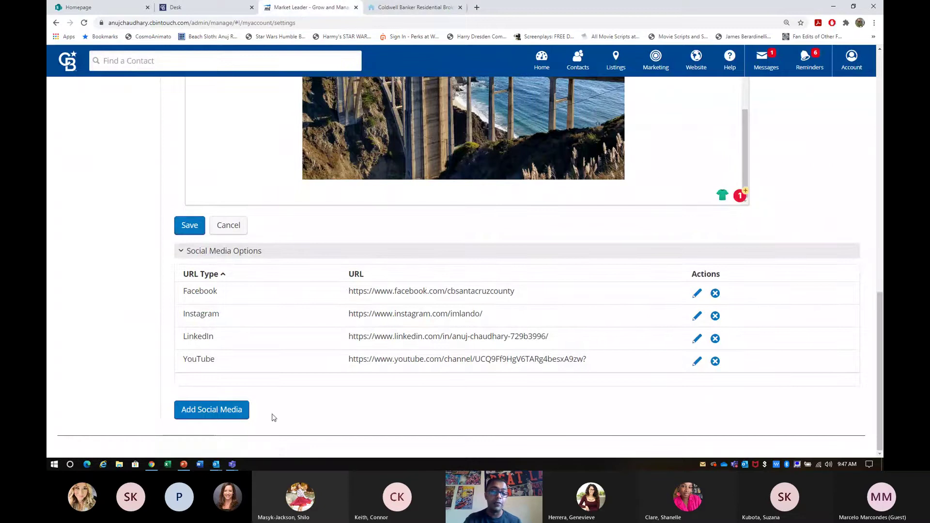
click(223, 415)
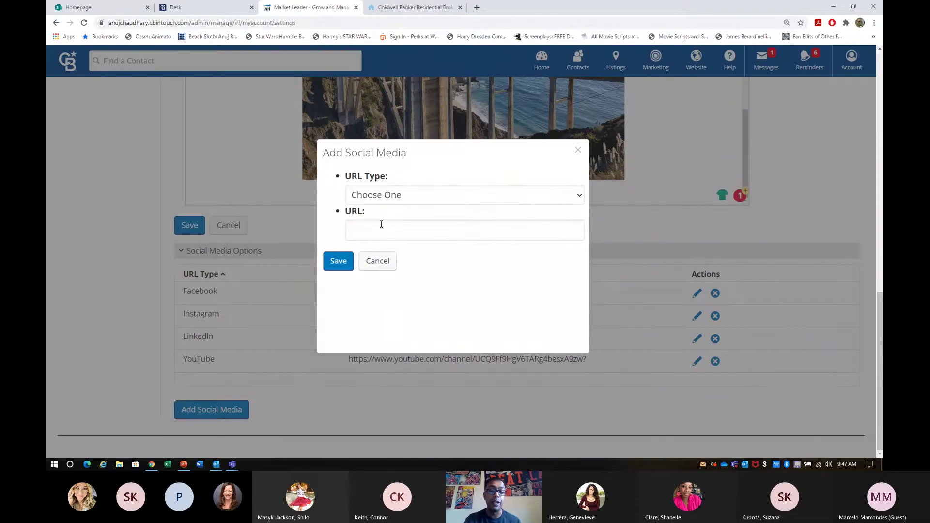
click(402, 196)
click(401, 200)
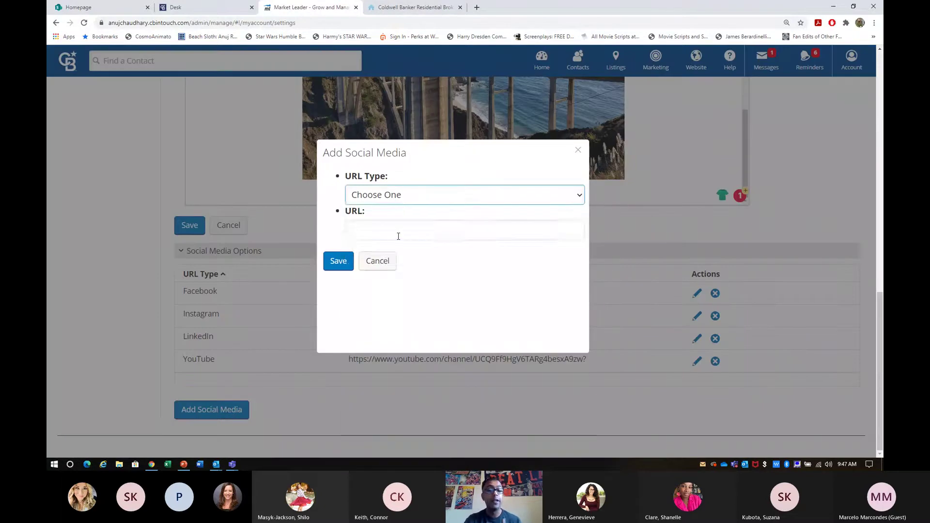
click(398, 232)
click(448, 324)
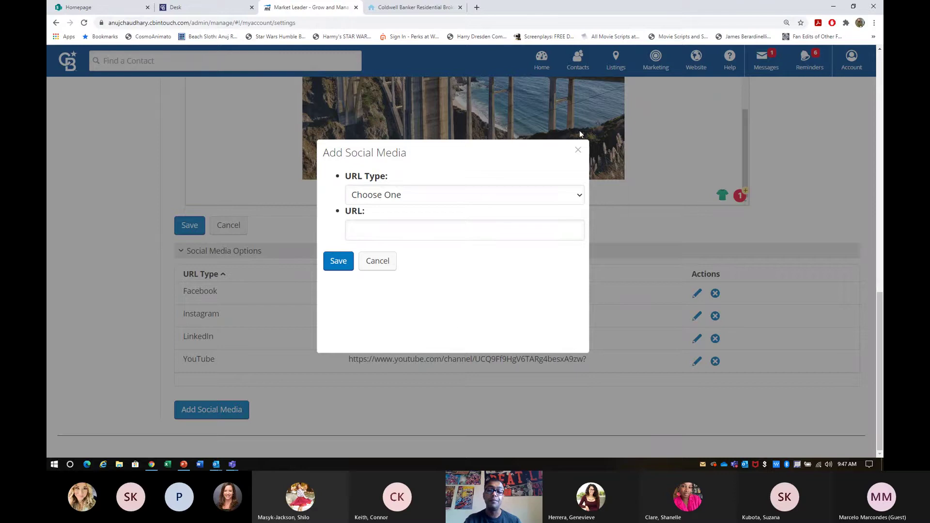
click(578, 150)
Save the edited account profile from below the Full Bio.
scroll(462, 313, up, 7)
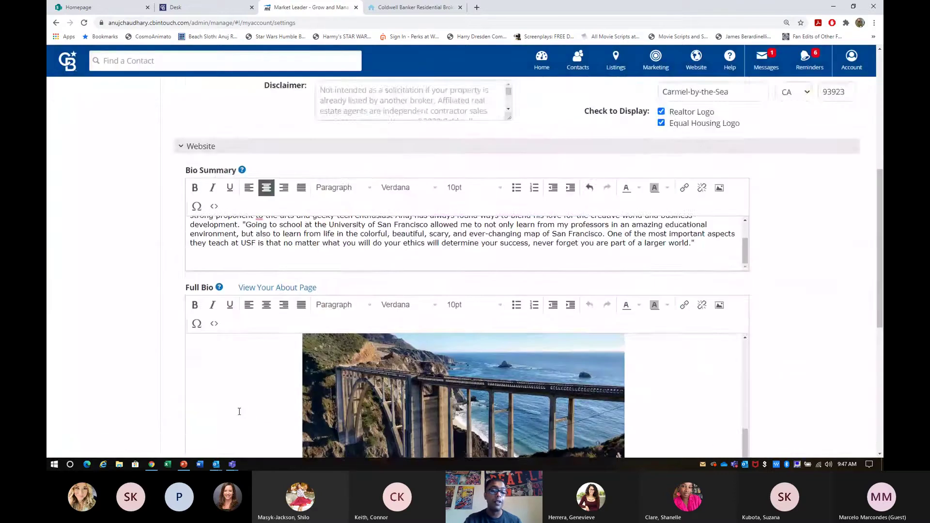
scroll(240, 410, down, 2)
click(193, 442)
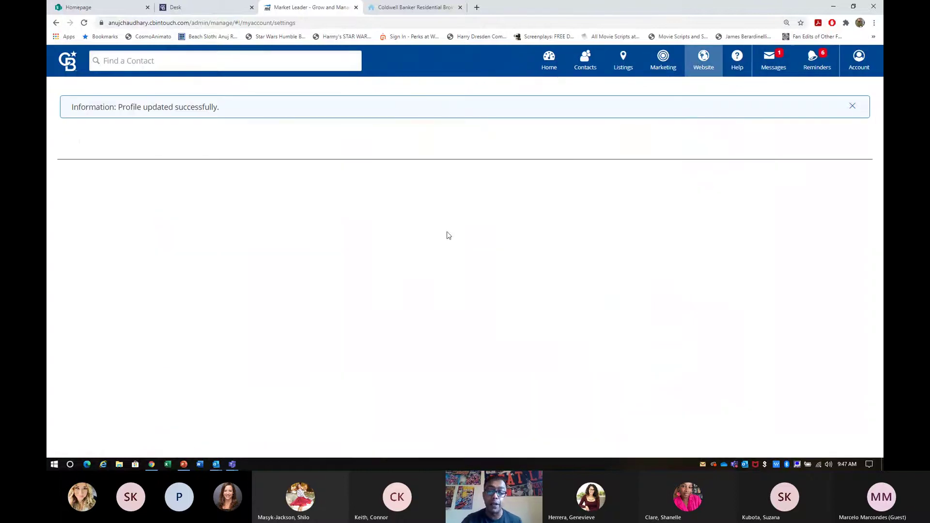
Open the website editor's Pages and Menus, look over the page list, and view the page options available for Home.
click(695, 68)
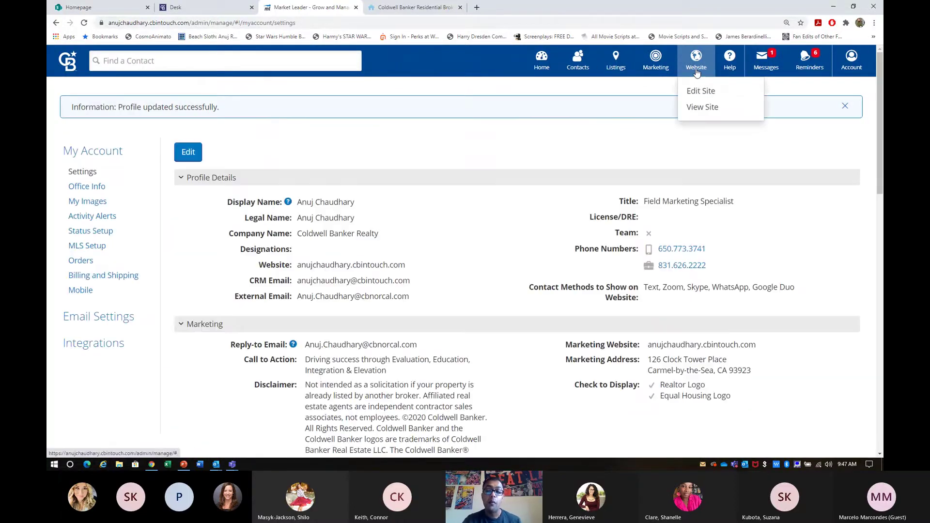
click(700, 92)
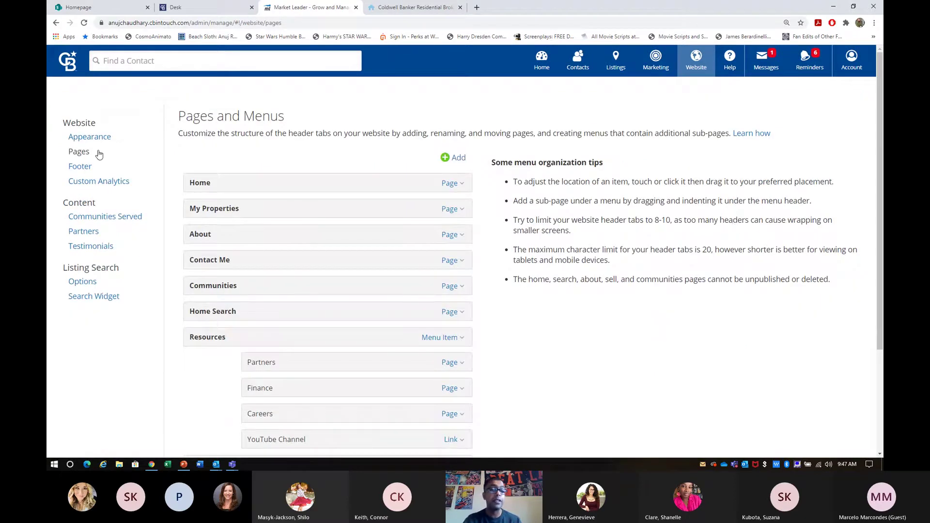
drag(95, 152, 68, 154)
drag(63, 121, 103, 128)
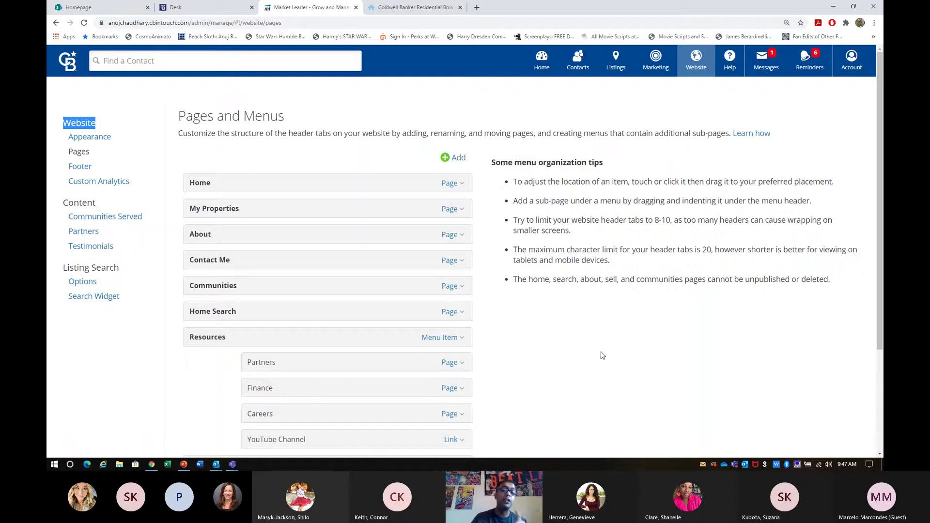
scroll(232, 209, down, 3)
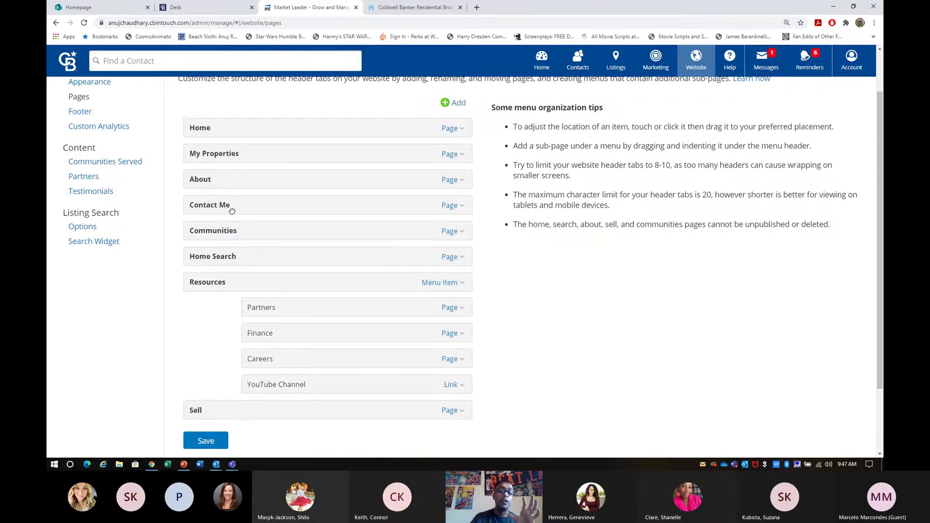
scroll(232, 212, up, 1)
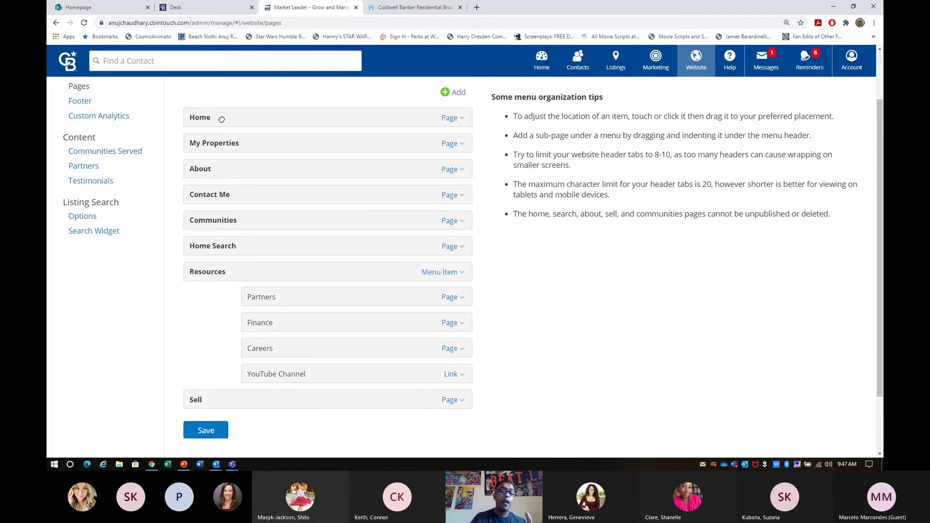
click(450, 121)
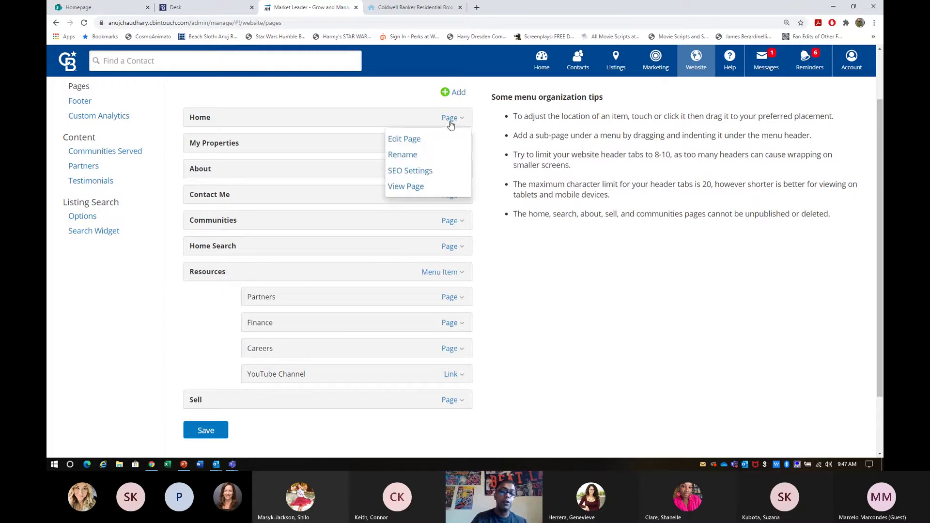
click(450, 122)
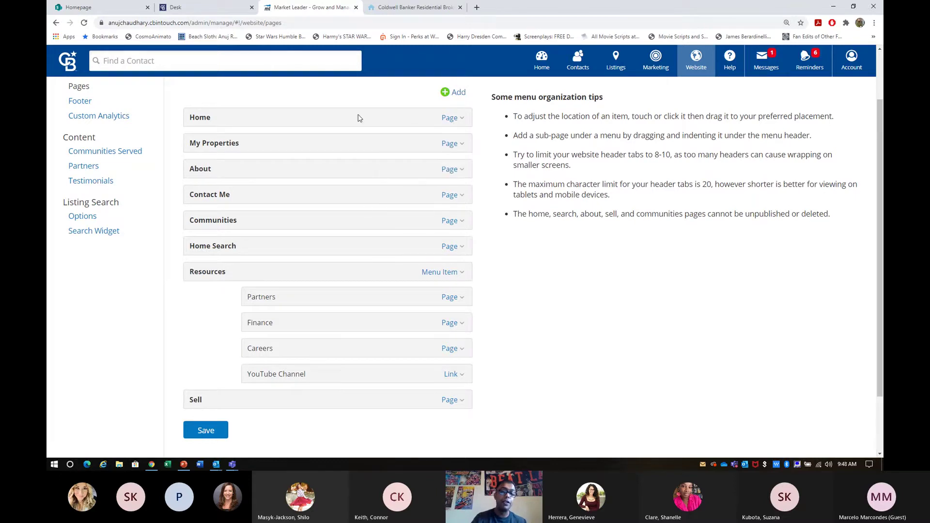
Check the pages nested under Resources in the public site's header and return to the Pages and Menus editor.
click(426, 7)
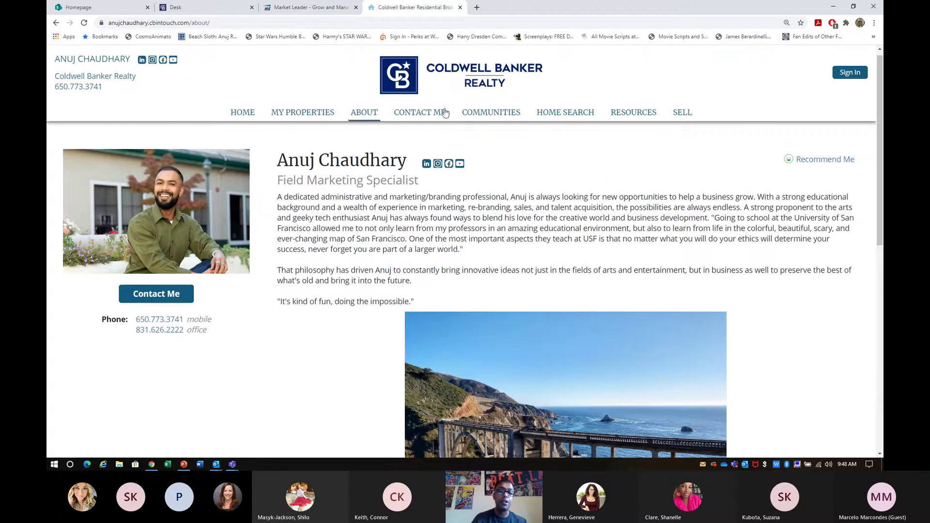
mouse_move(609, 114)
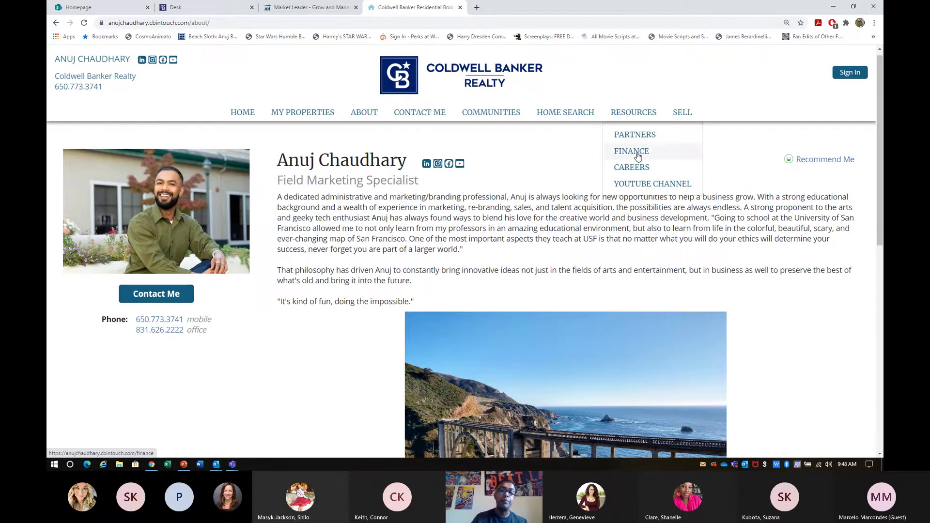
click(310, 7)
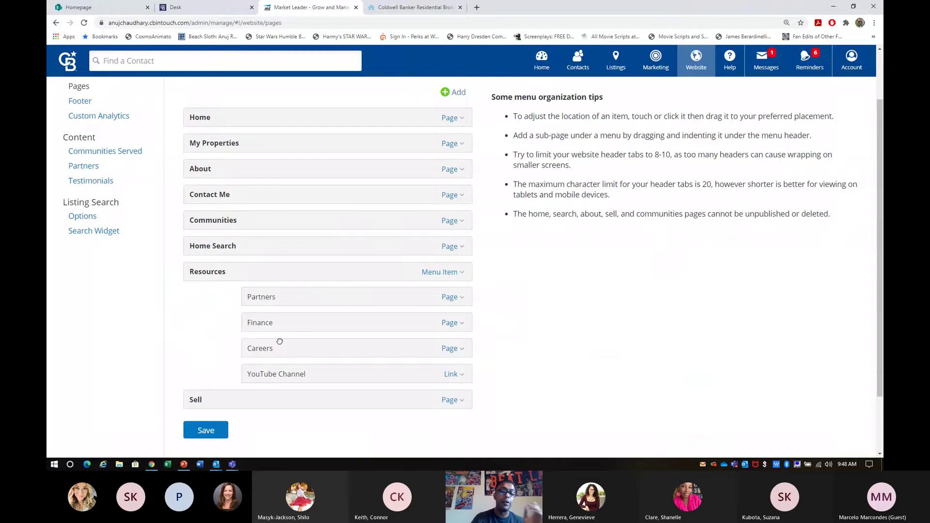
Move the Finance page out of Resources to the top level above it, save the menu, and reload the public site to check it.
drag(263, 327, 239, 277)
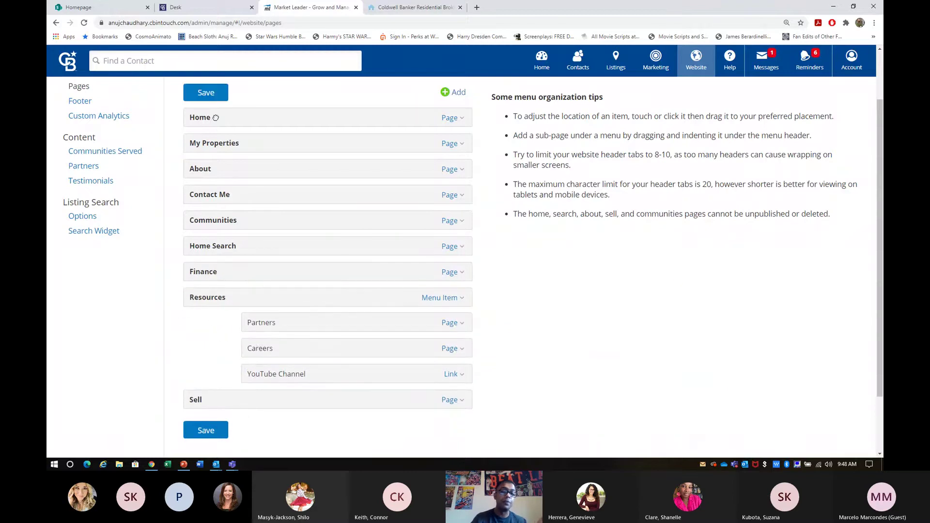
click(213, 98)
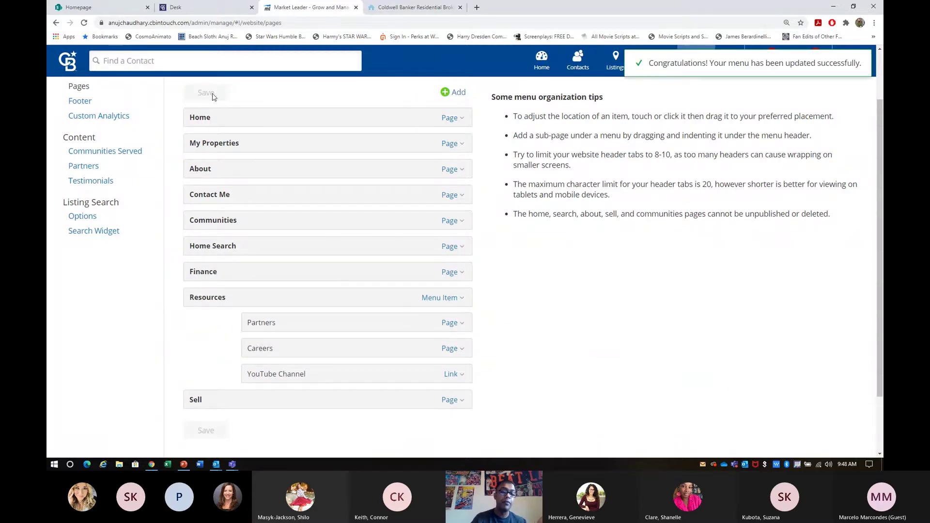
click(388, 5)
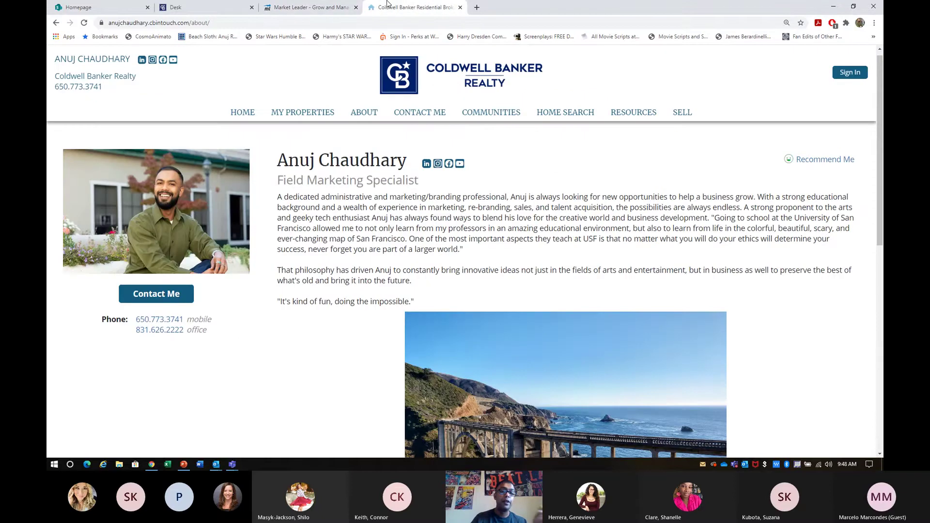
click(84, 24)
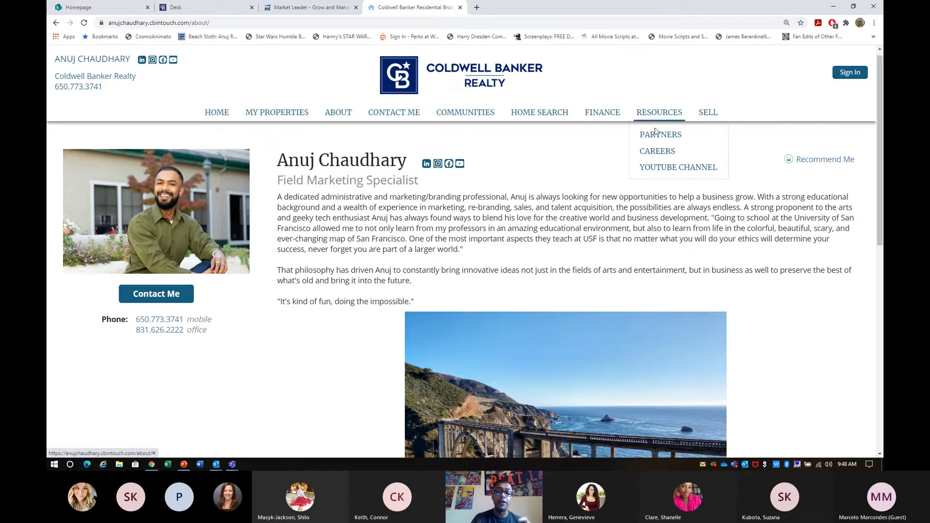
Move the Finance page back under Resources between Partners and Careers and save the menu.
click(313, 7)
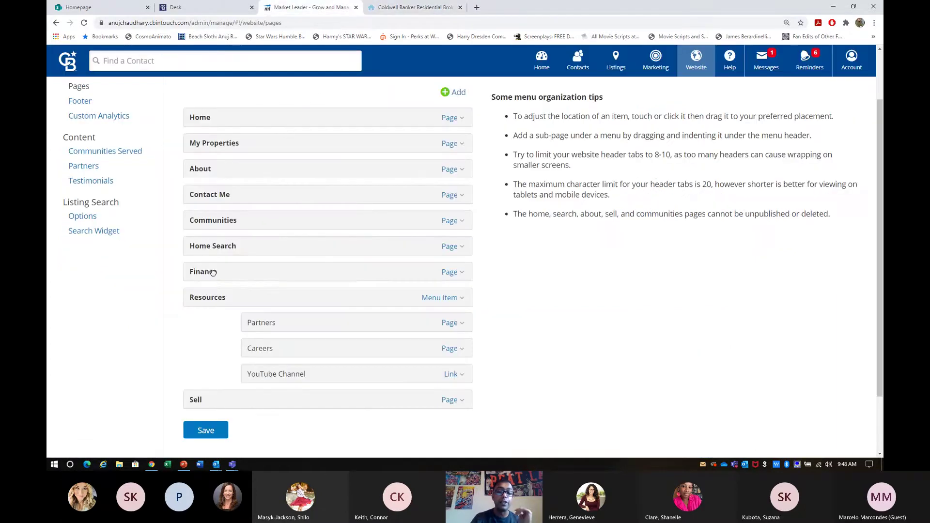
drag(202, 272, 281, 342)
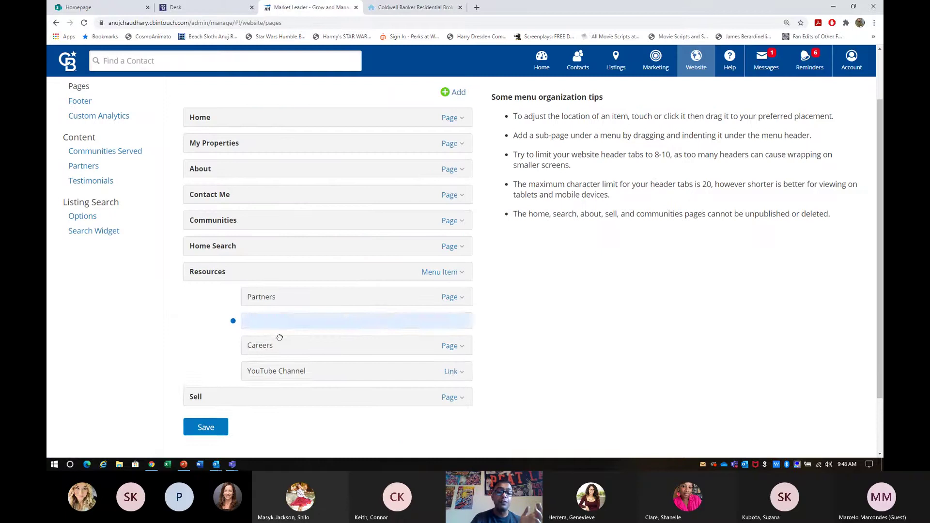
click(212, 92)
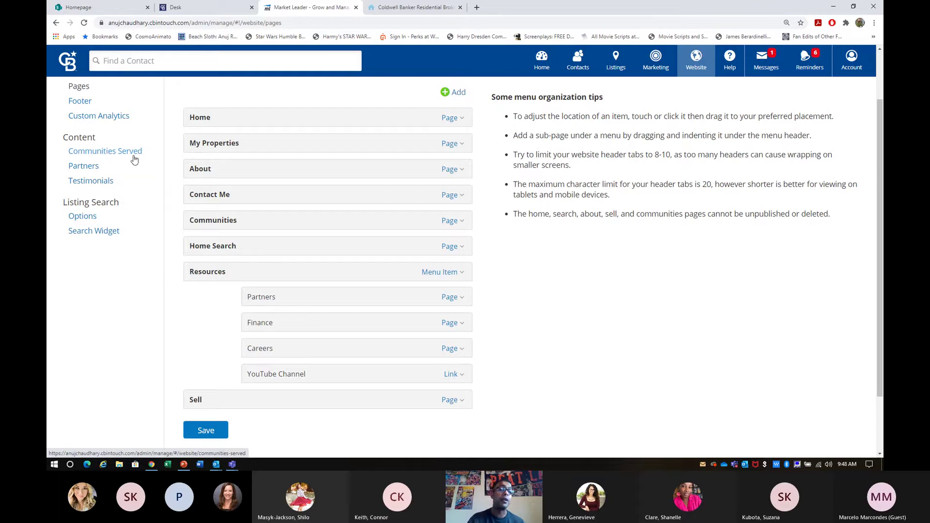
Point out Communities Served in the website editor and examine the Carmel, Big Sur and Salinas communities on the public home page.
drag(148, 153, 77, 151)
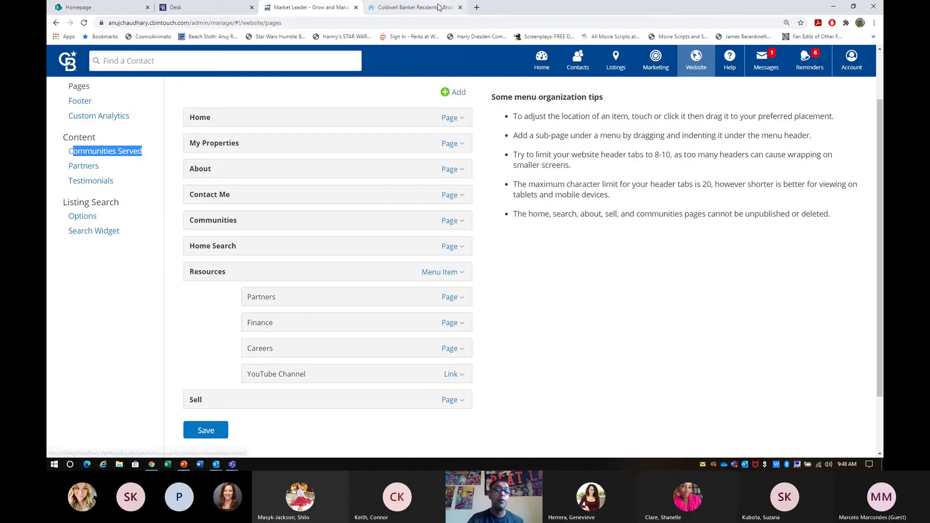
click(416, 8)
click(221, 118)
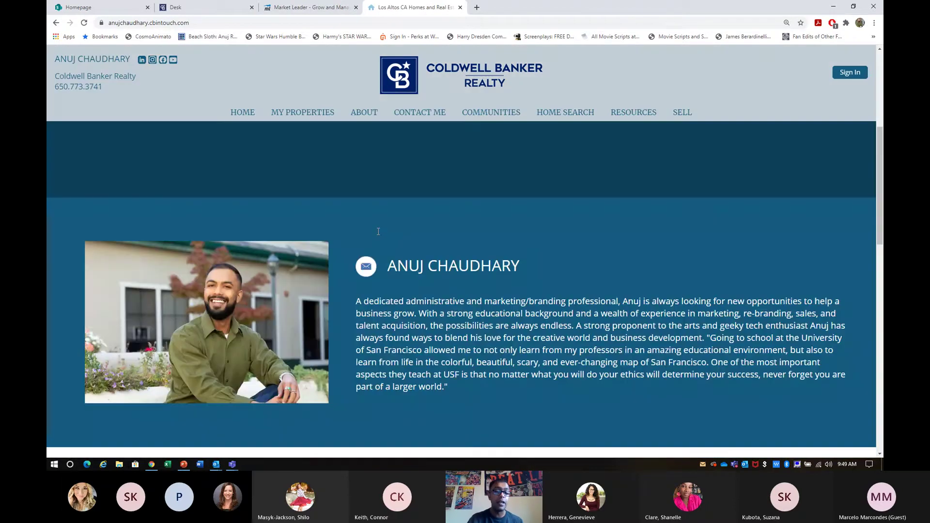
scroll(378, 231, down, 5)
scroll(569, 235, down, 2)
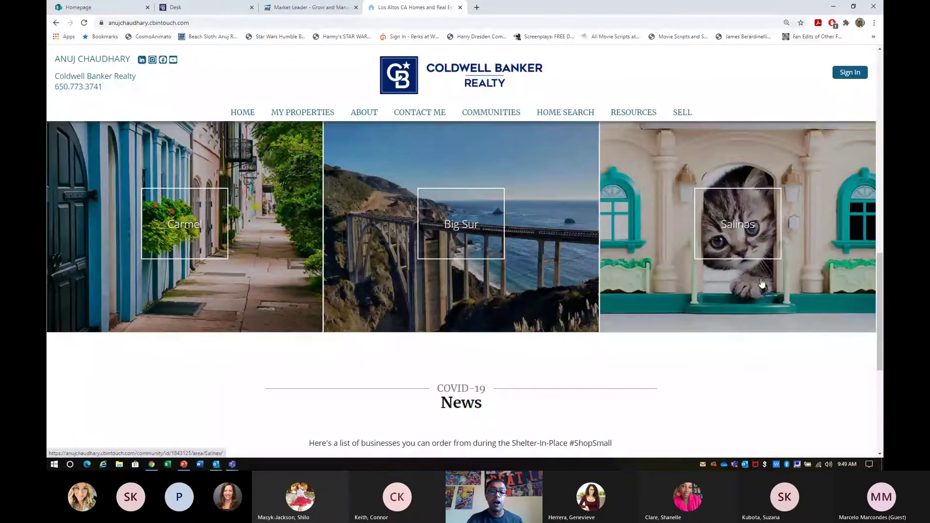
scroll(504, 270, up, 2)
scroll(492, 275, down, 1)
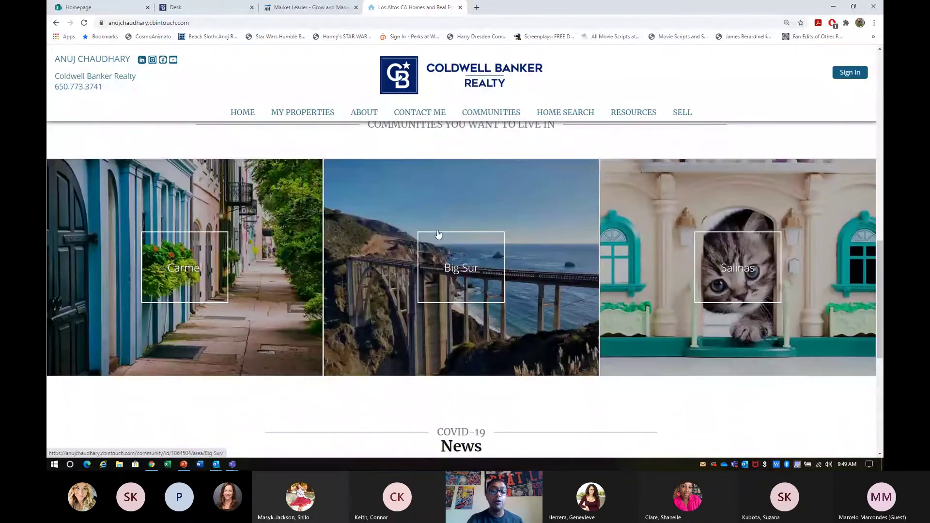
Open Communities Served in the website editor, view the Big Sur community's edit form and name, and return to the list.
click(331, 6)
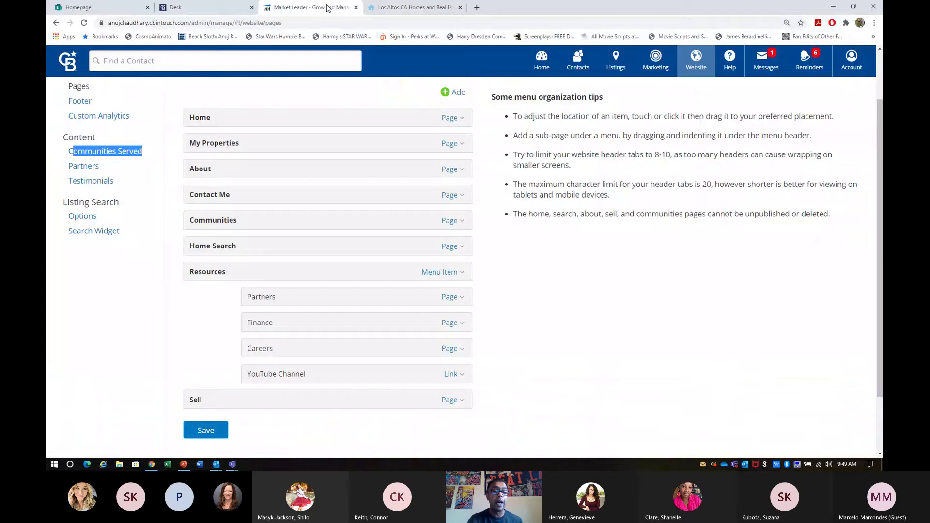
click(116, 153)
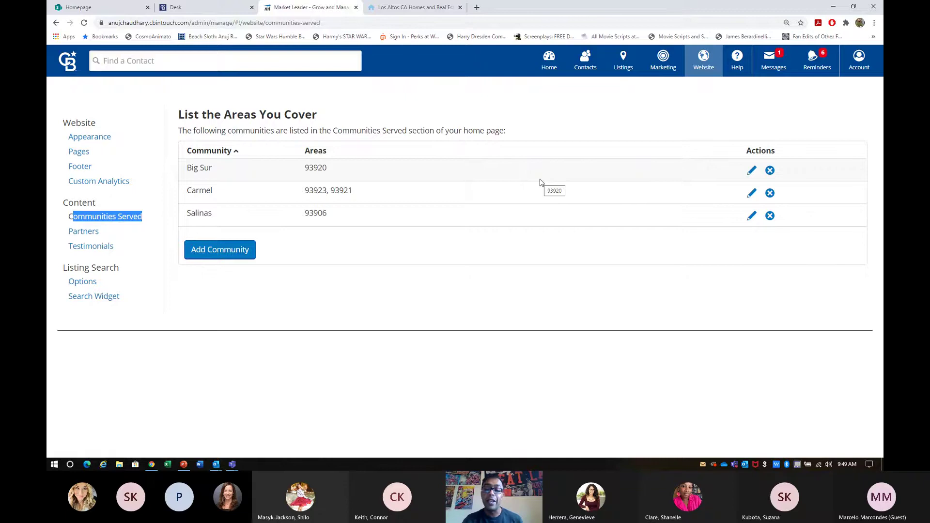
click(751, 169)
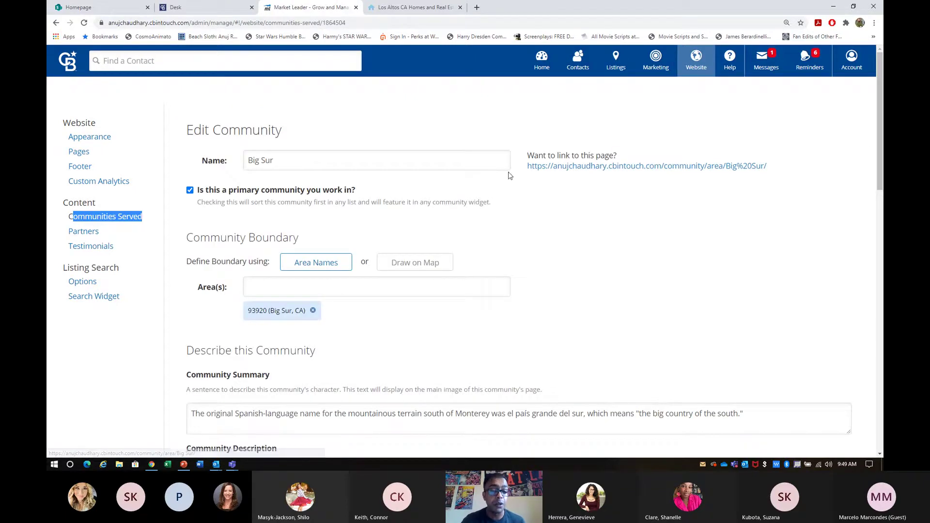
click(415, 152)
double_click(409, 152)
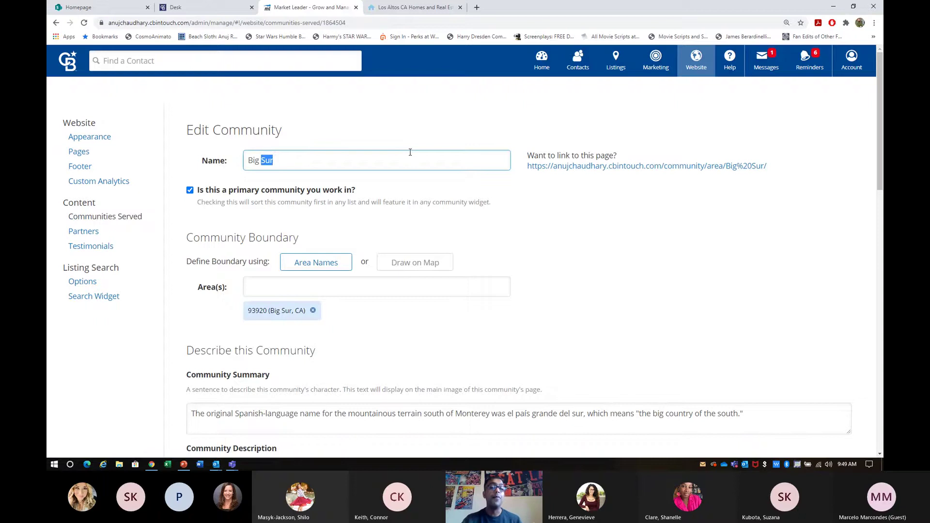
click(113, 221)
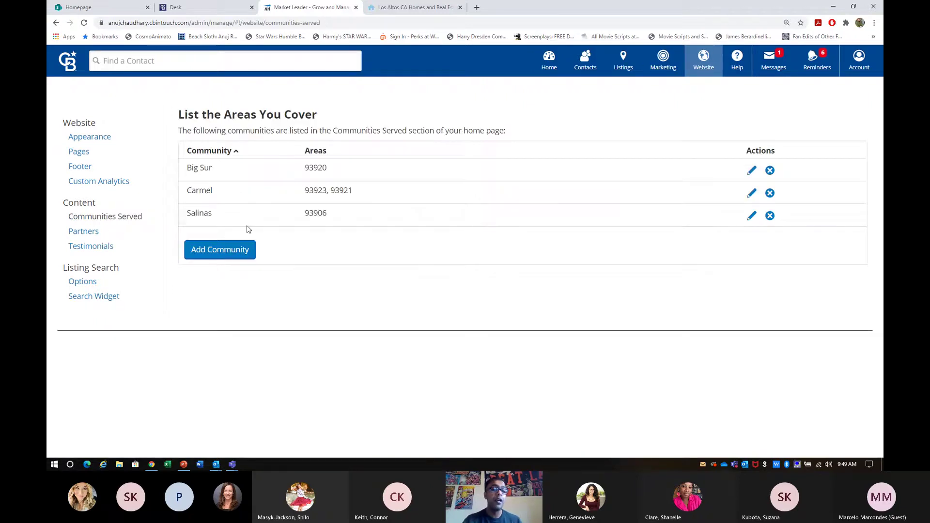
Look through the blank form for adding a community down to its SEO fields and return to the communities list.
click(237, 257)
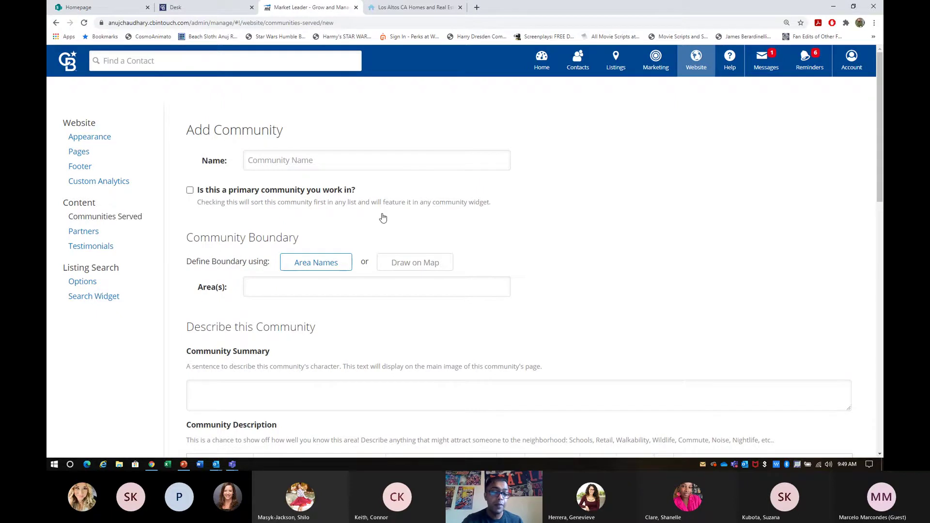
scroll(382, 216, down, 15)
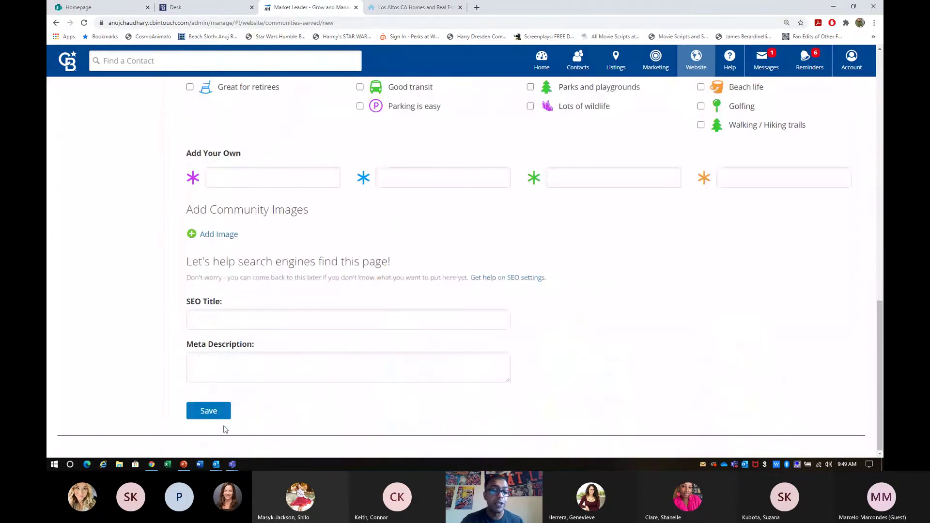
scroll(211, 402, up, 15)
click(107, 218)
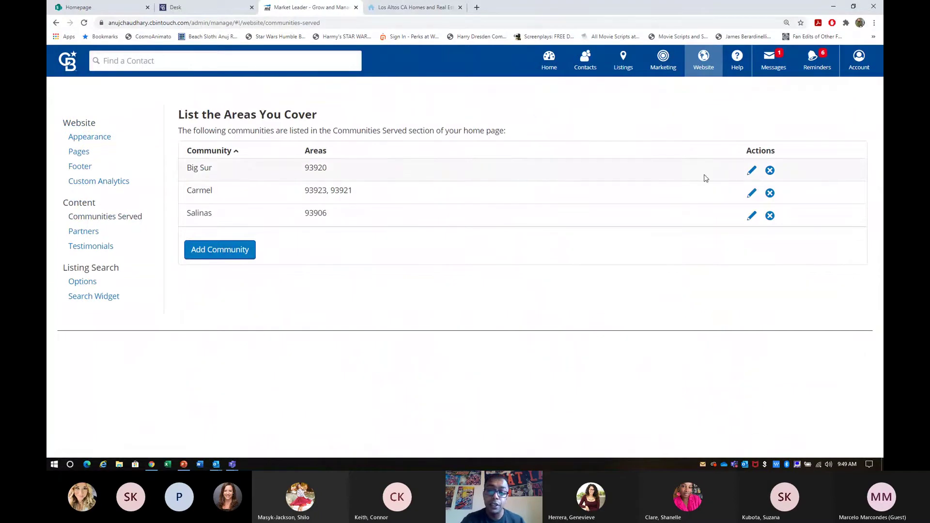
Open the Big Sur community for editing and point out its name and the 93920 area in its boundary.
click(751, 170)
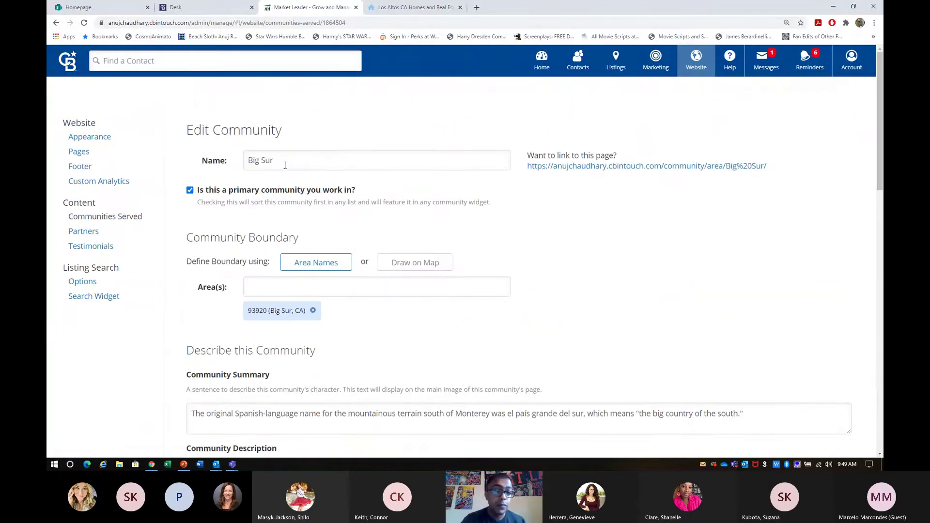
drag(186, 131, 284, 156)
double_click(285, 155)
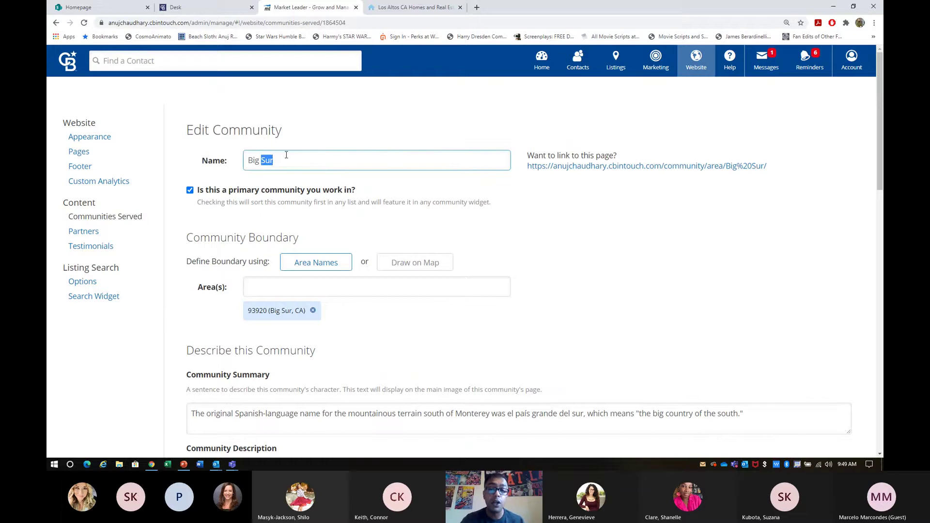
click(291, 155)
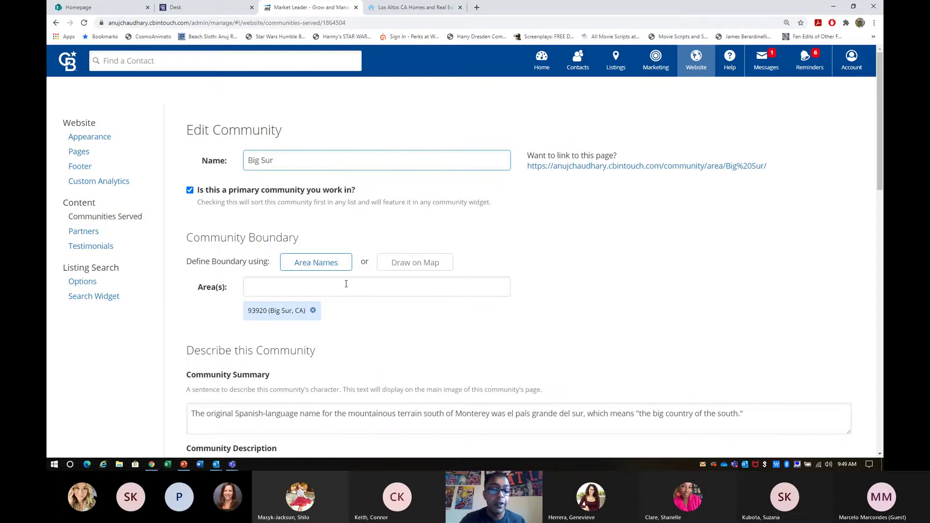
click(328, 295)
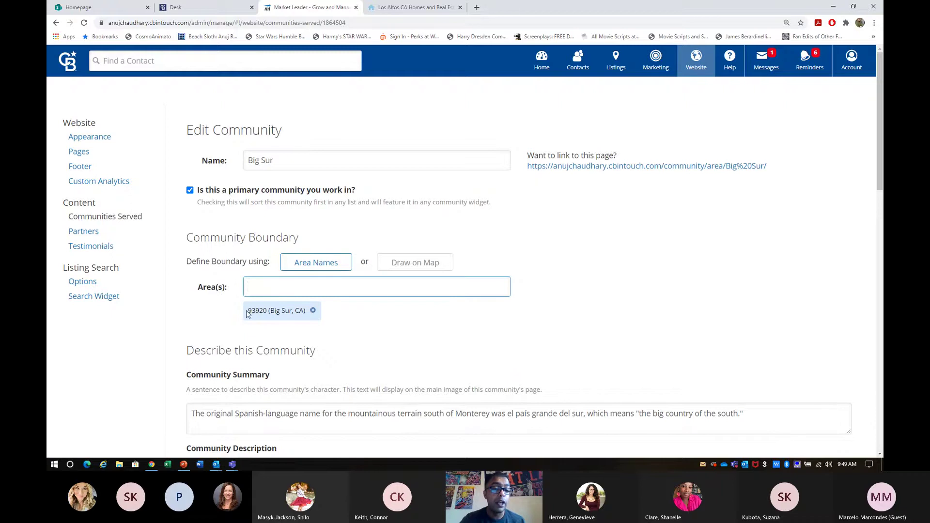
drag(247, 310, 274, 311)
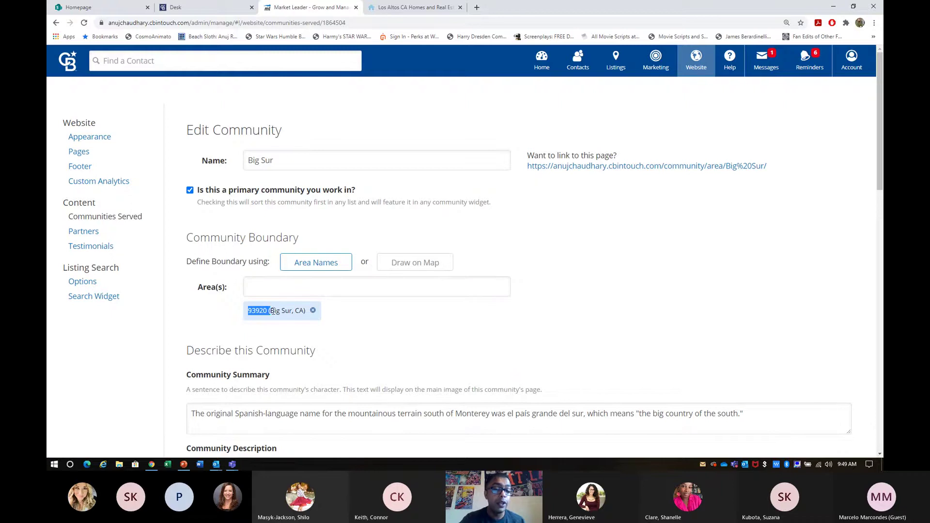
Examine Big Sur's public community page, including its description, neighborhood map, property figures and homes for sale.
click(405, 7)
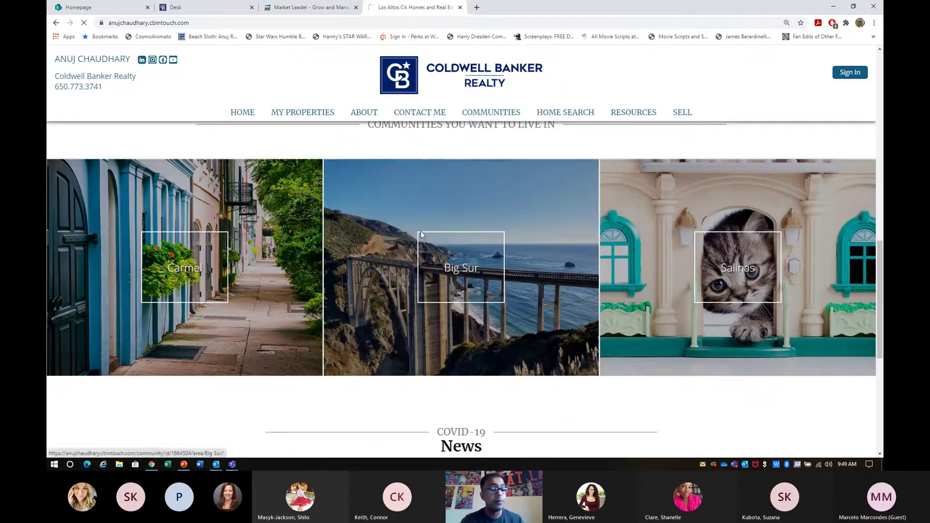
click(463, 261)
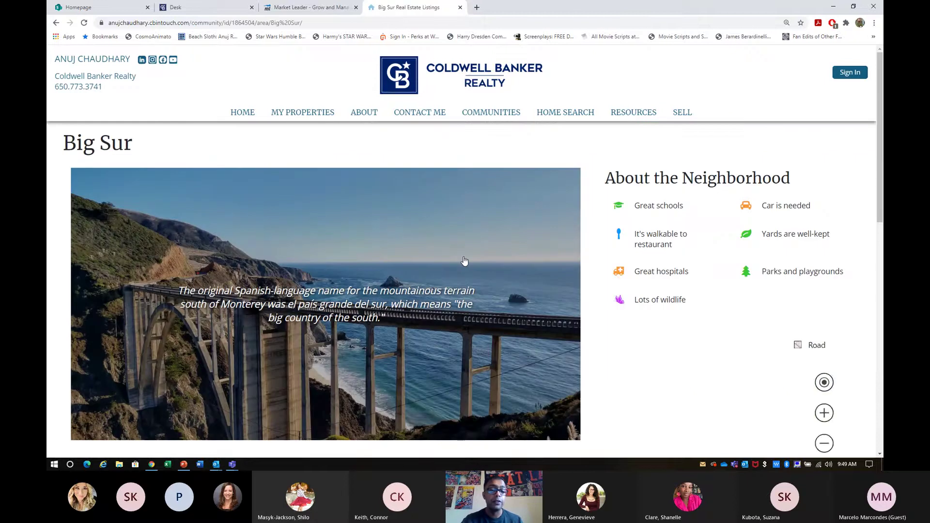
scroll(464, 261, down, 2)
scroll(464, 261, down, 3)
scroll(464, 261, down, 3)
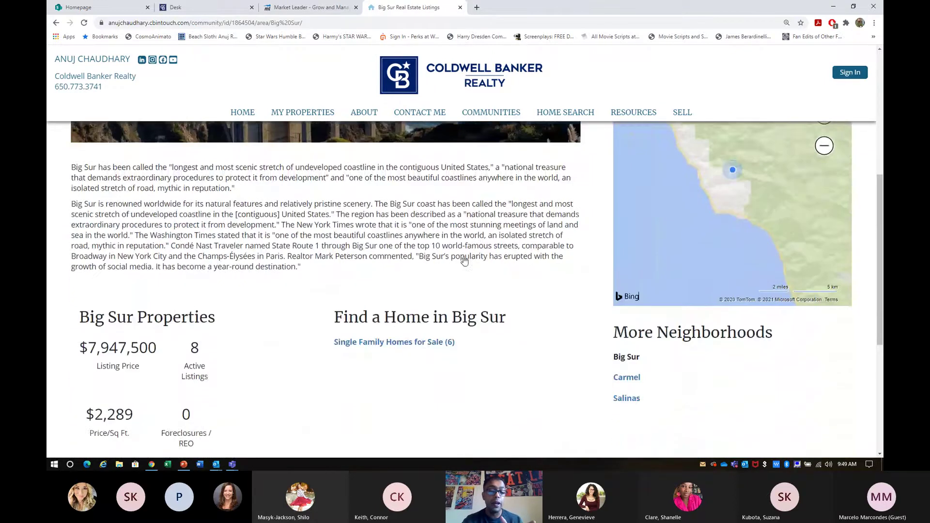
drag(90, 230, 371, 345)
click(371, 345)
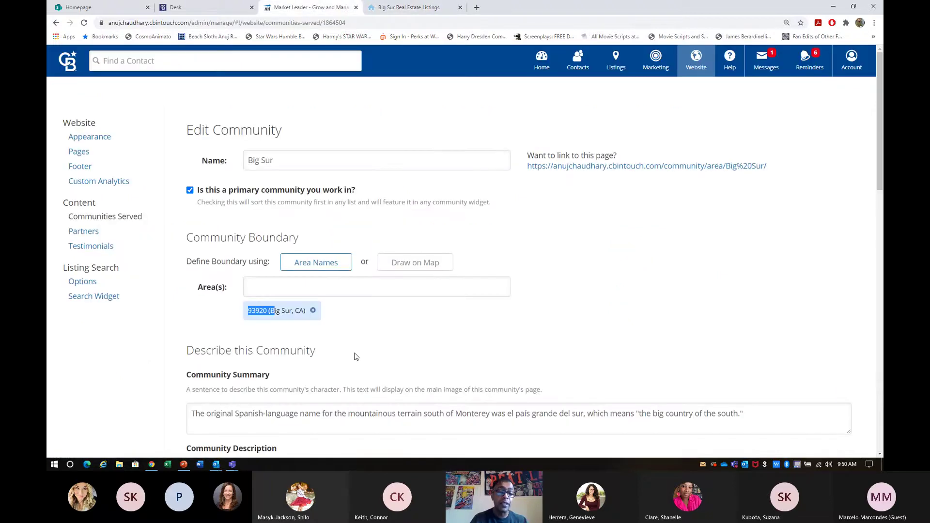
Switch the Big Sur boundary to Draw on Map, agree to clear the selected areas, and try drawing a boundary near Salinas.
click(265, 310)
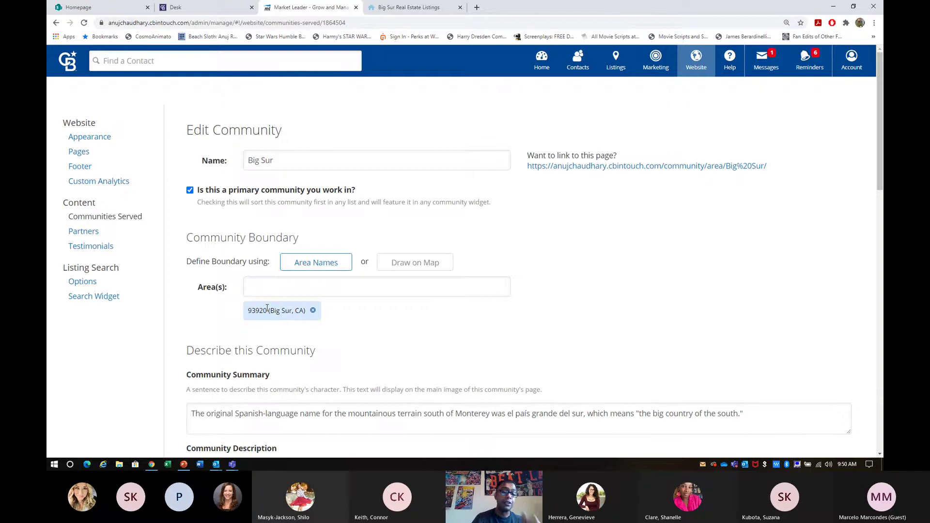
click(423, 267)
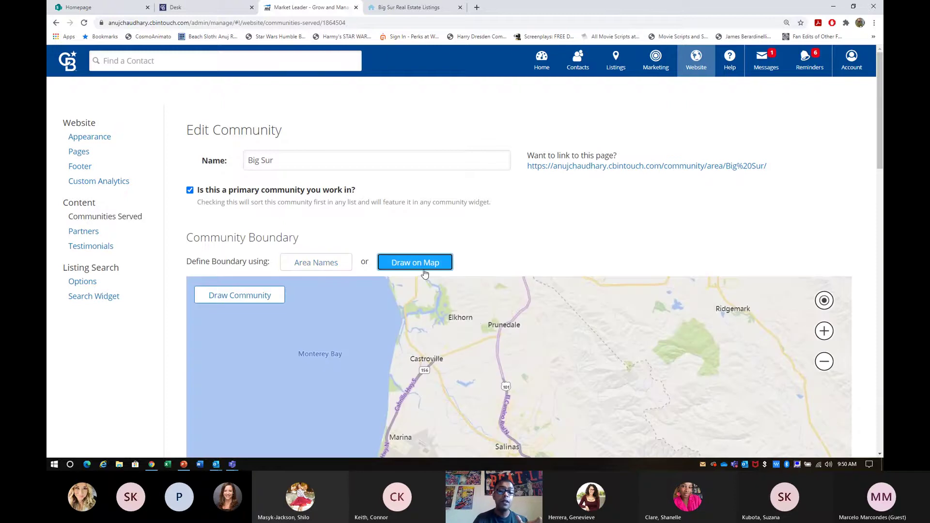
scroll(477, 322, down, 1)
scroll(477, 322, down, 3)
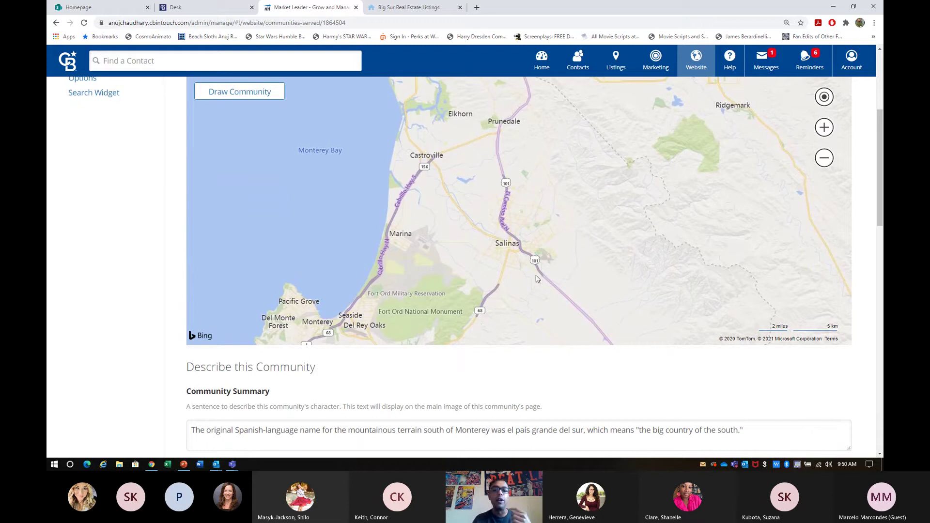
click(823, 158)
click(823, 158)
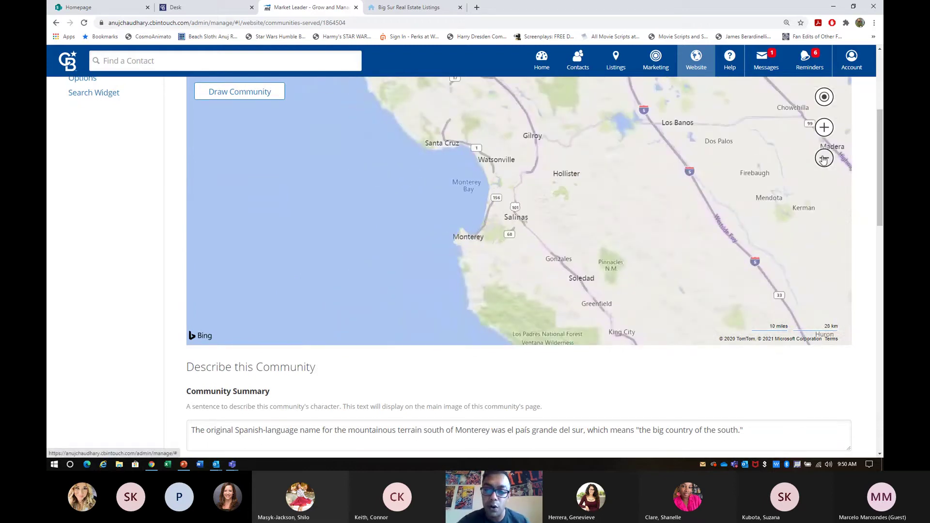
click(824, 128)
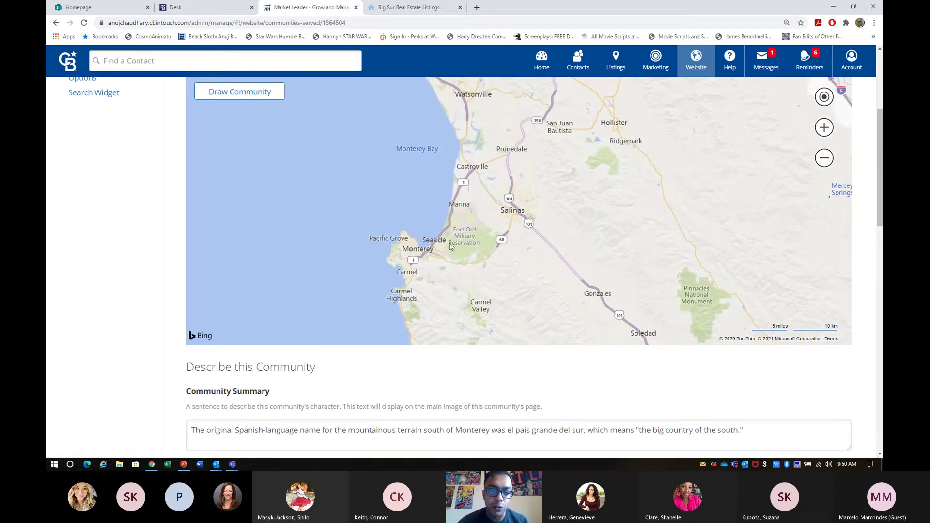
scroll(628, 202, up, 1)
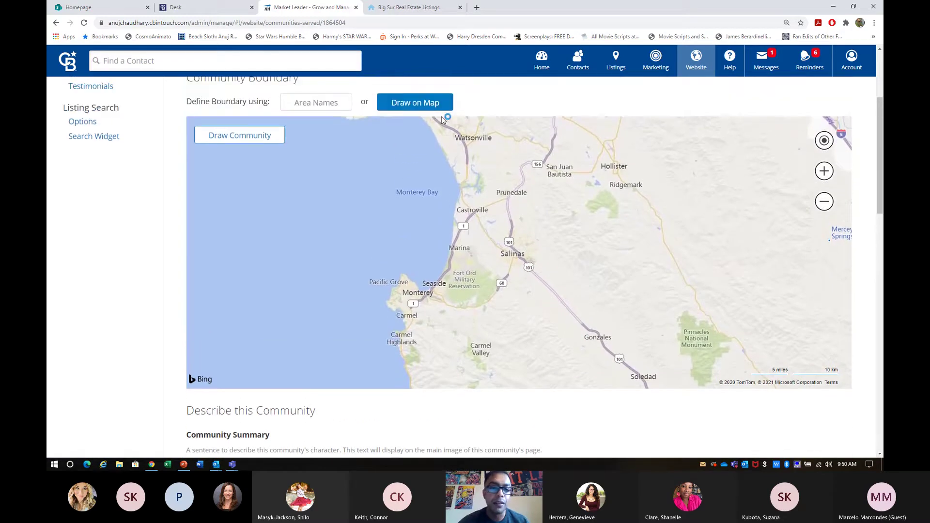
click(258, 137)
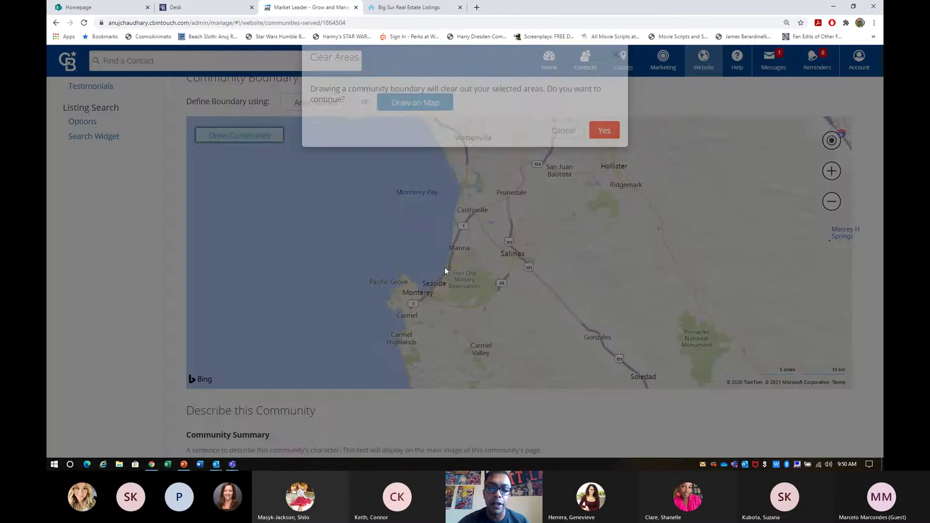
click(602, 152)
double_click(520, 266)
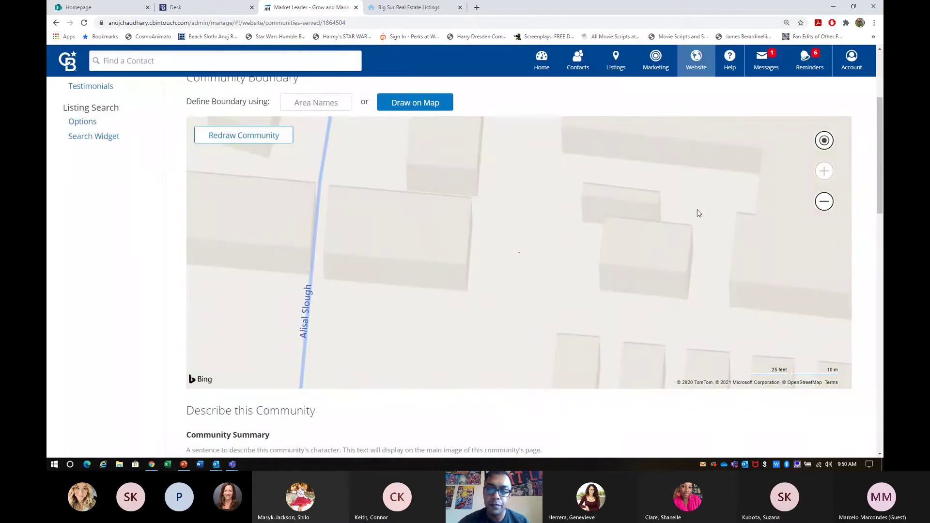
Redraw the Big Sur community boundary as a freehand loop enclosing Monterey, Seaside, Fort Ord National Monument, Creekside and Toro.
click(824, 203)
click(825, 202)
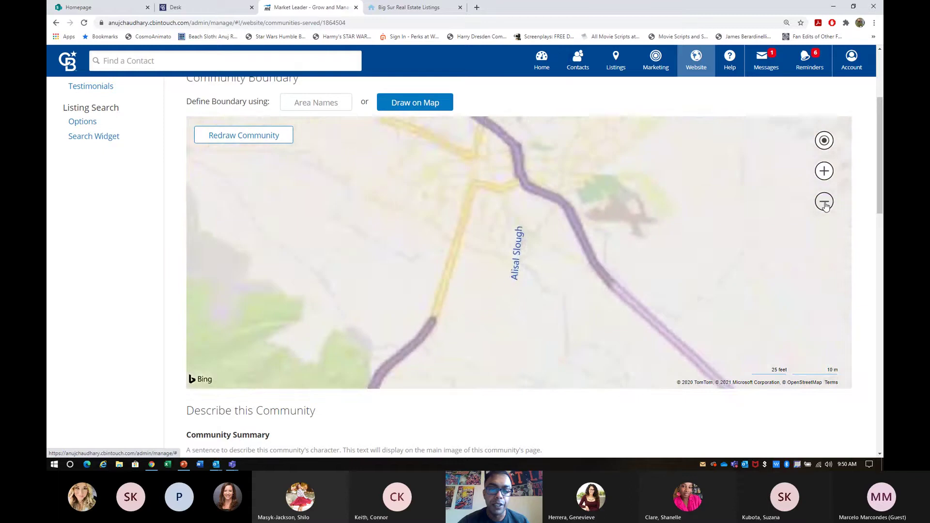
click(824, 202)
click(824, 203)
click(825, 203)
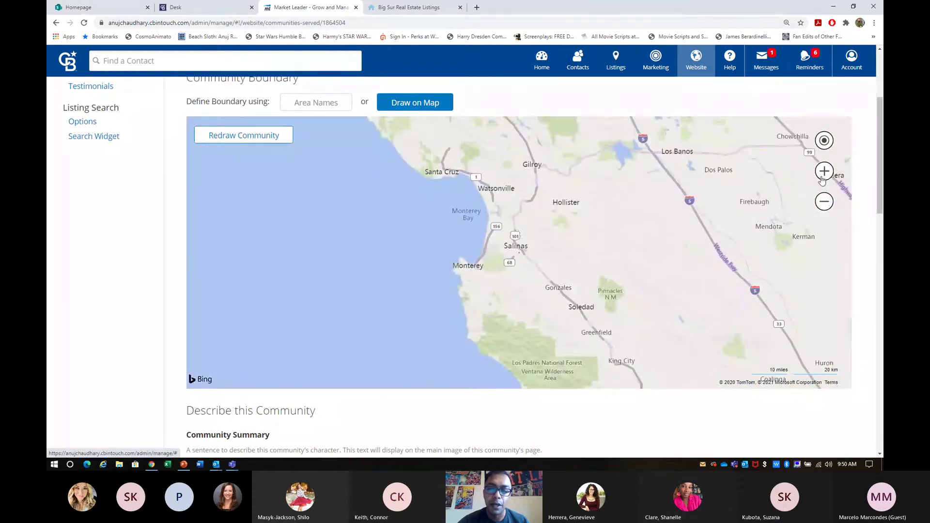
click(824, 170)
click(260, 137)
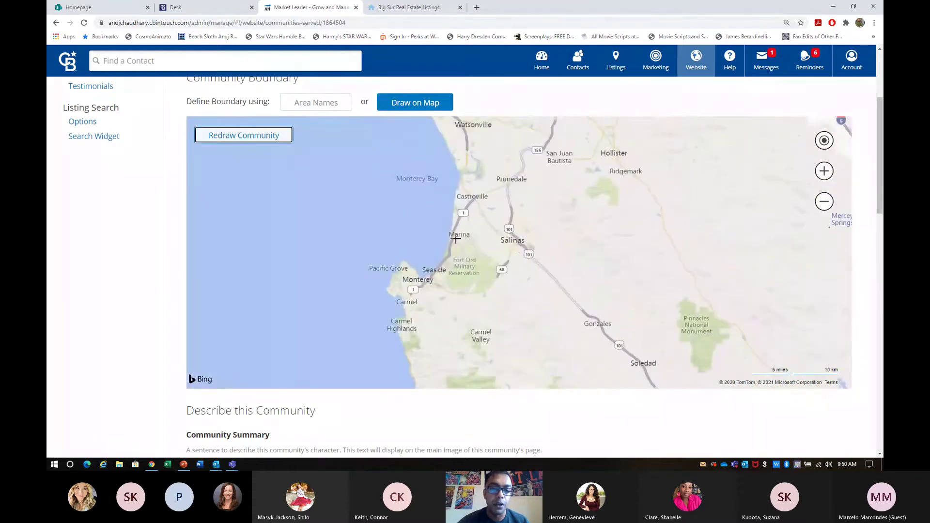
mouse_move(507, 251)
mouse_down()
mouse_move(411, 286)
mouse_move(488, 312)
mouse_move(506, 253)
mouse_move(514, 262)
mouse_up()
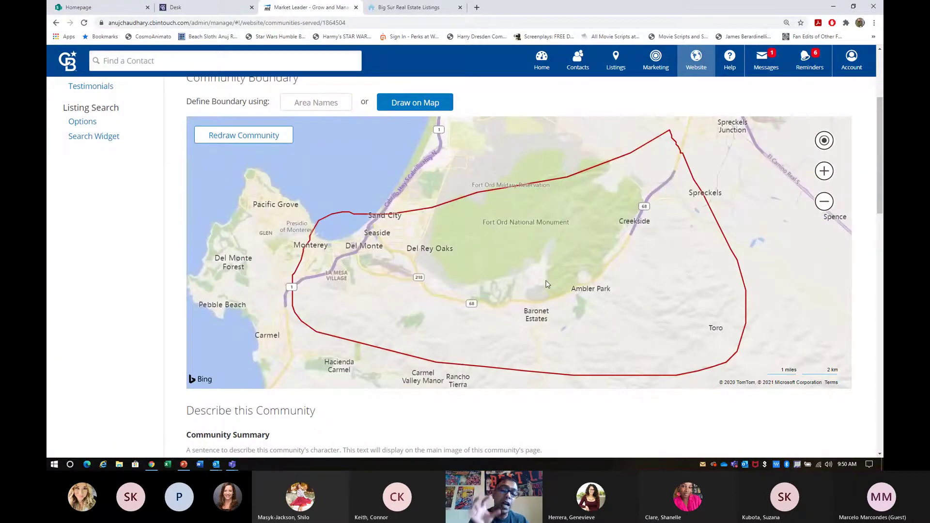
Check the property figures on Big Sur's public page and switch the community's boundary definition back to Area Names.
click(381, 7)
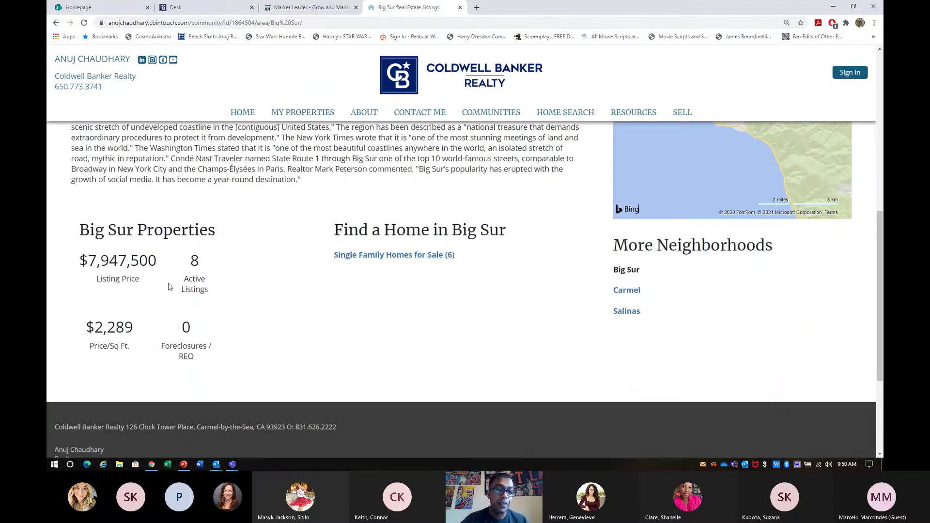
click(318, 8)
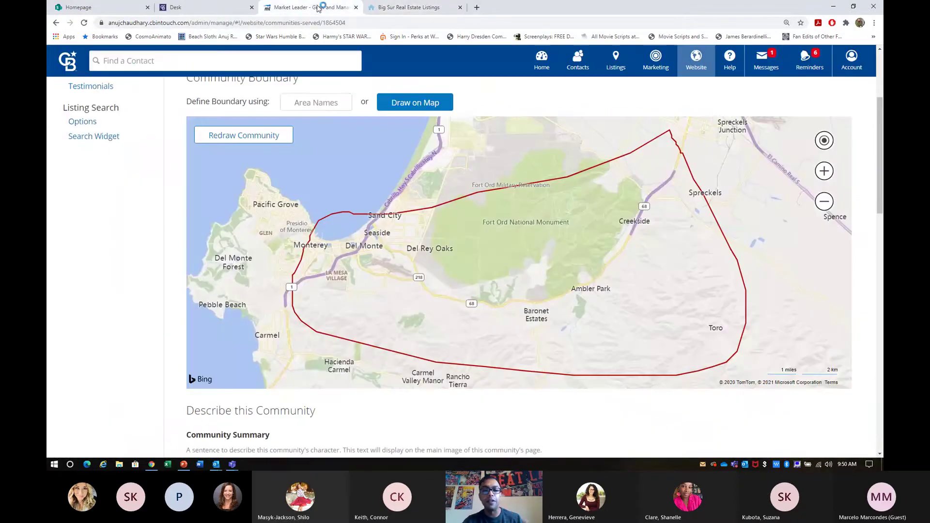
click(317, 102)
click(317, 126)
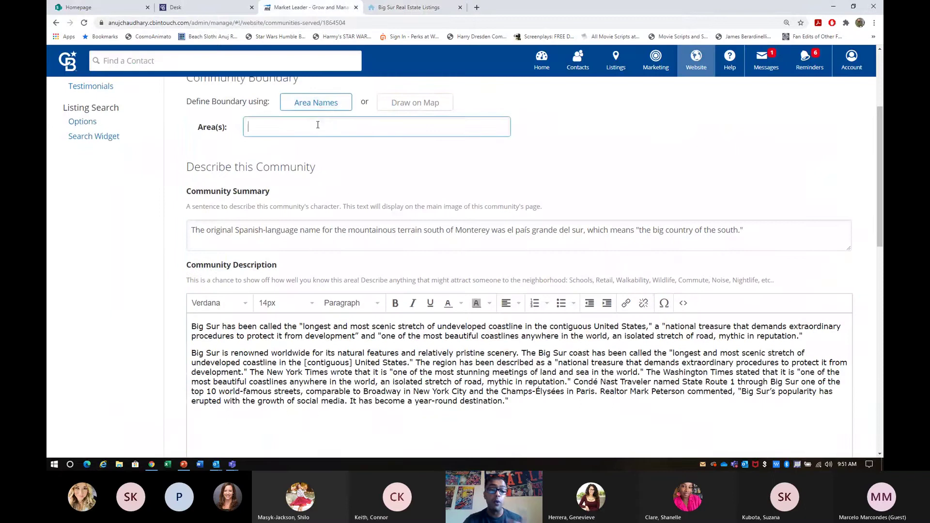
Preview the neighborhood map on Big Sur's public page in Aerial view and switch it back to Road.
click(392, 8)
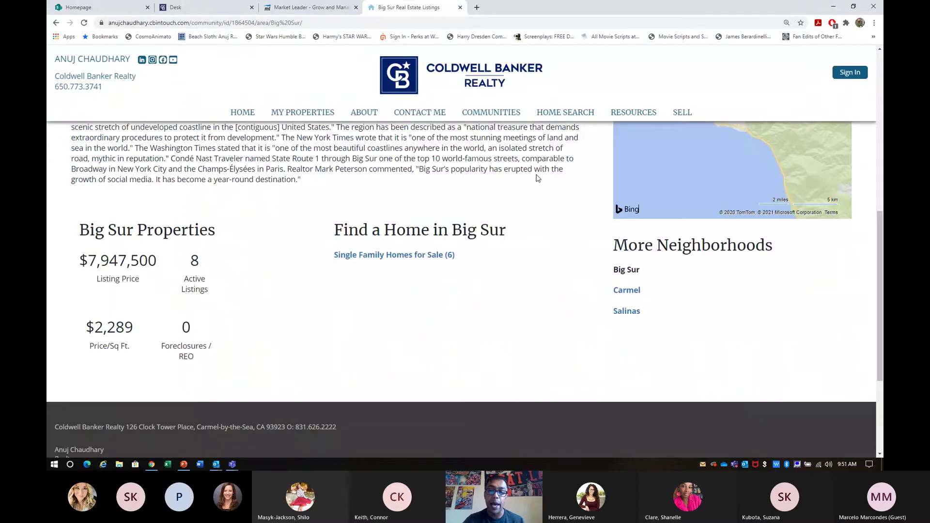
scroll(537, 179, up, 4)
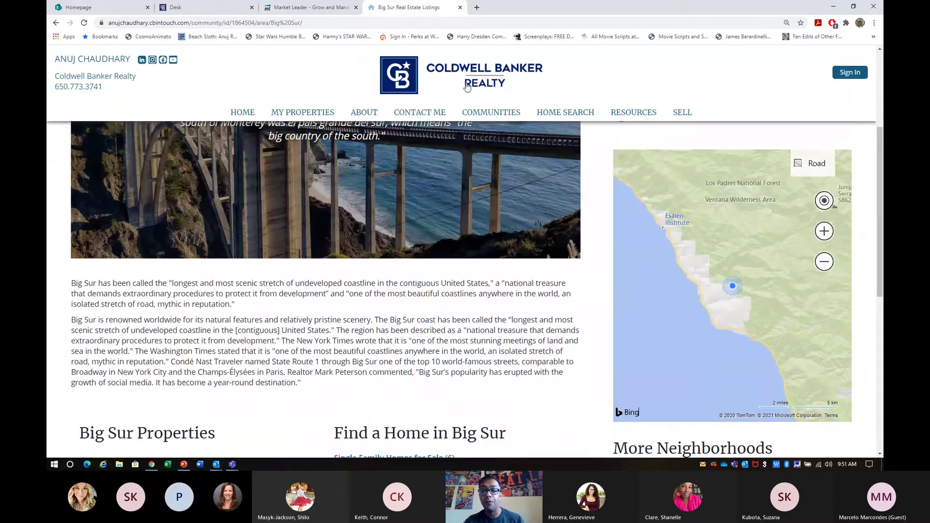
click(812, 163)
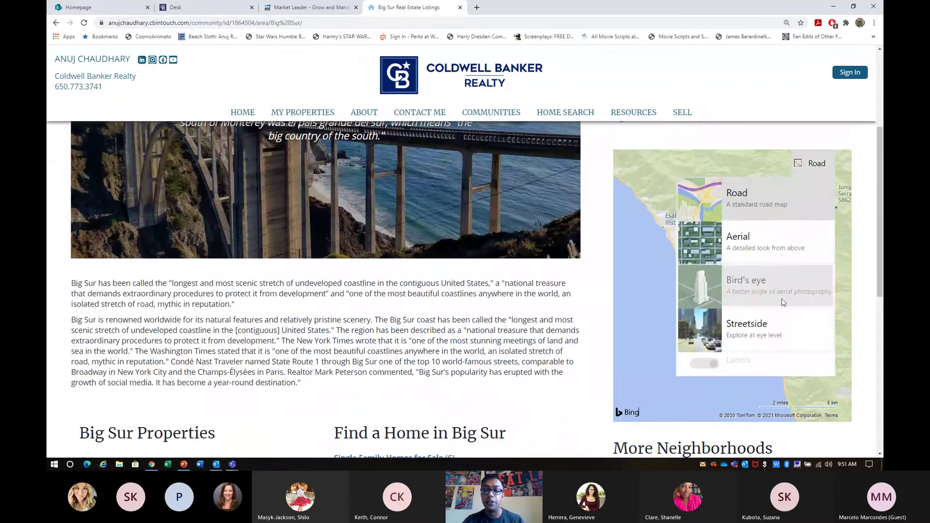
click(773, 248)
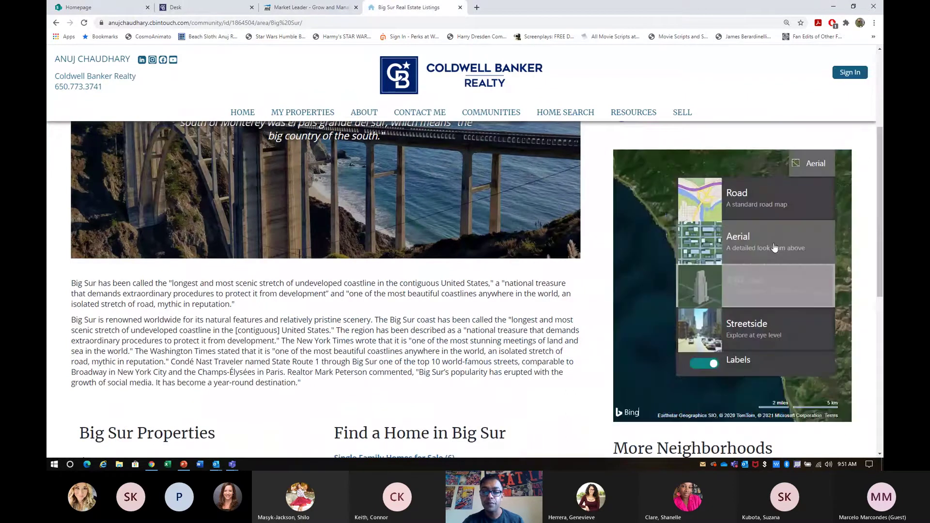
click(775, 202)
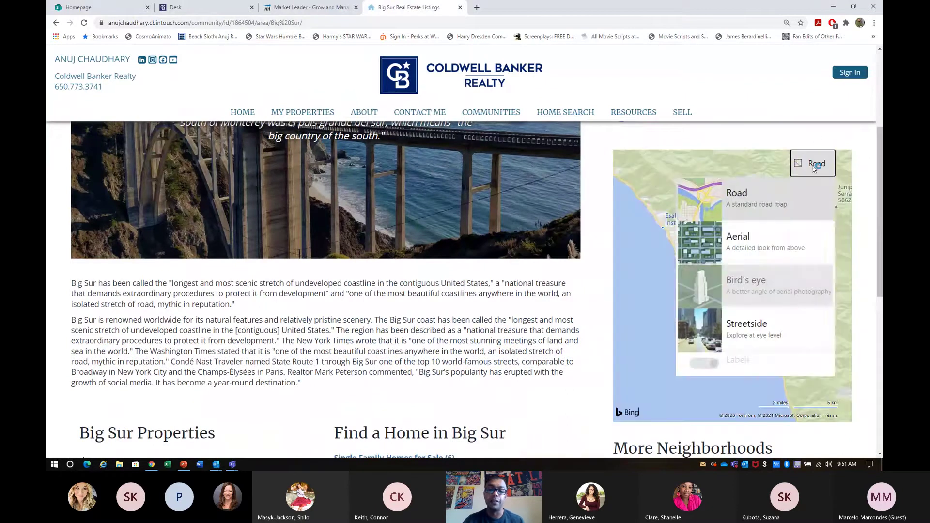
Add Big Sur, CA (Monterey) to the community's boundary areas, agreeing to clear the drawn map boundary.
click(301, 9)
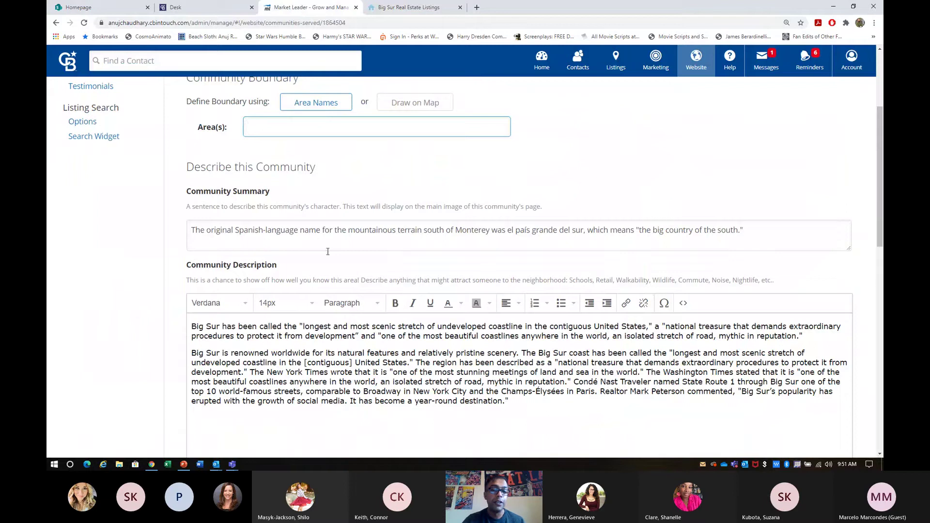
text(big sur)
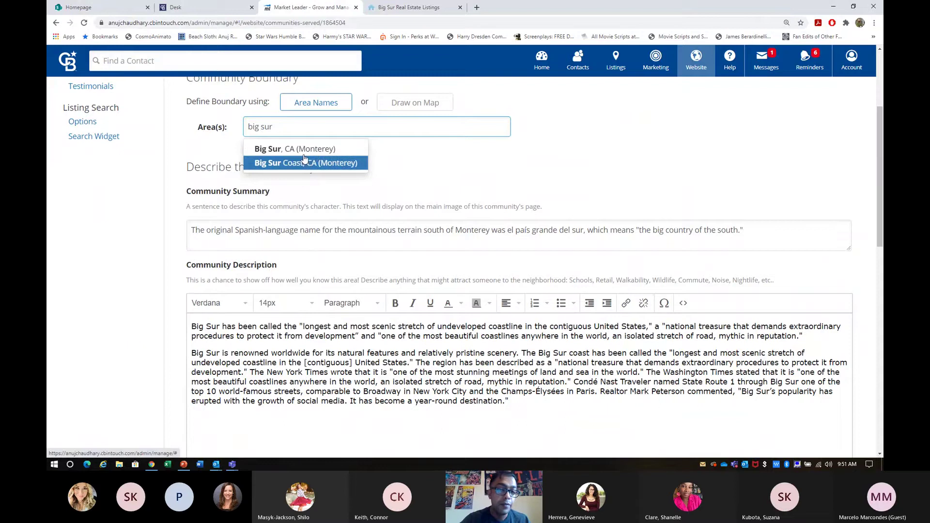
click(305, 158)
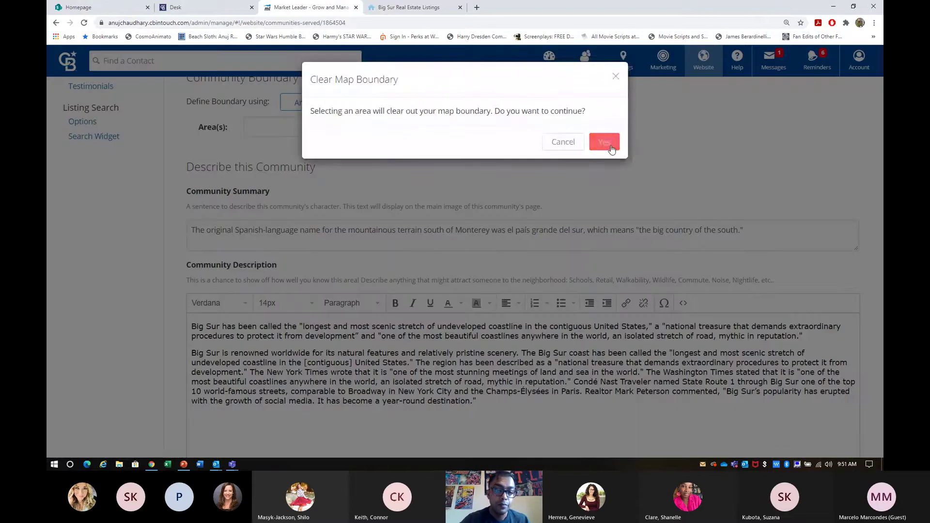
click(610, 146)
Add Big Sur Coast, CA (Monterey) as a second area in the community boundary.
click(385, 128)
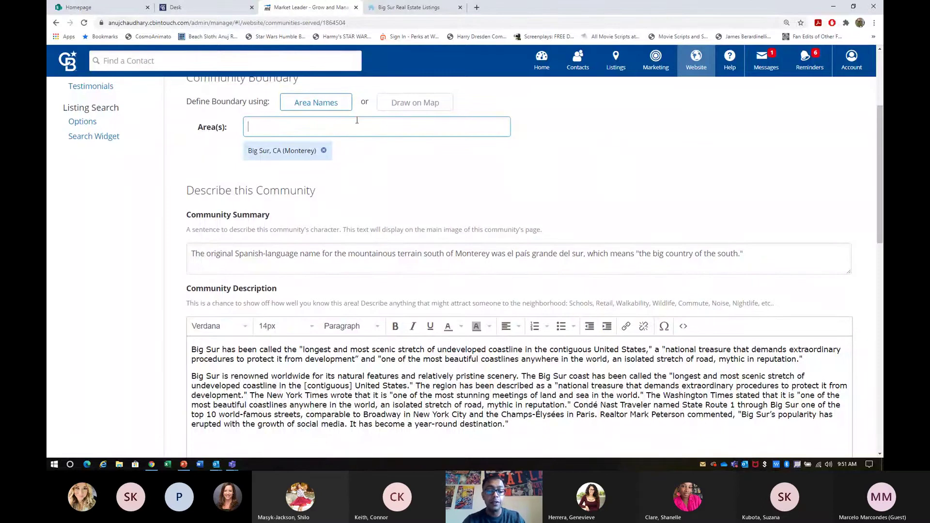
text(bi)
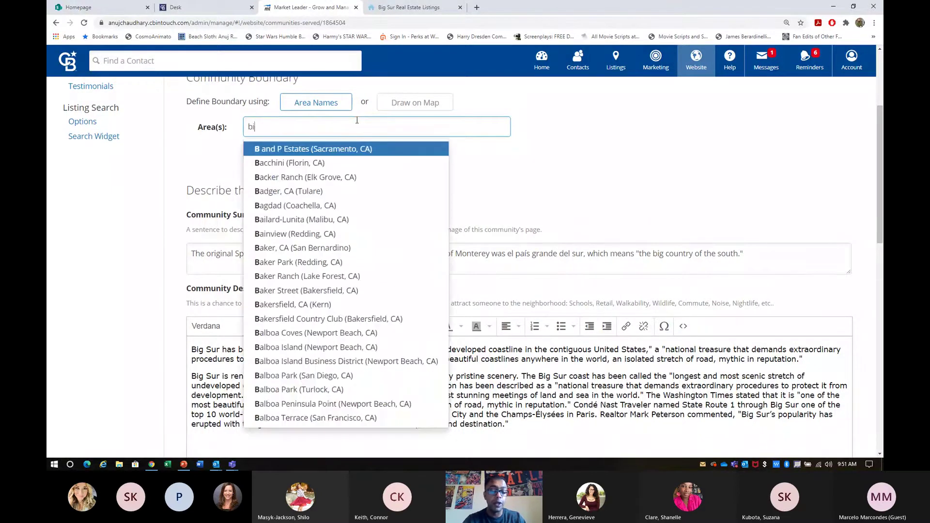
text(g)
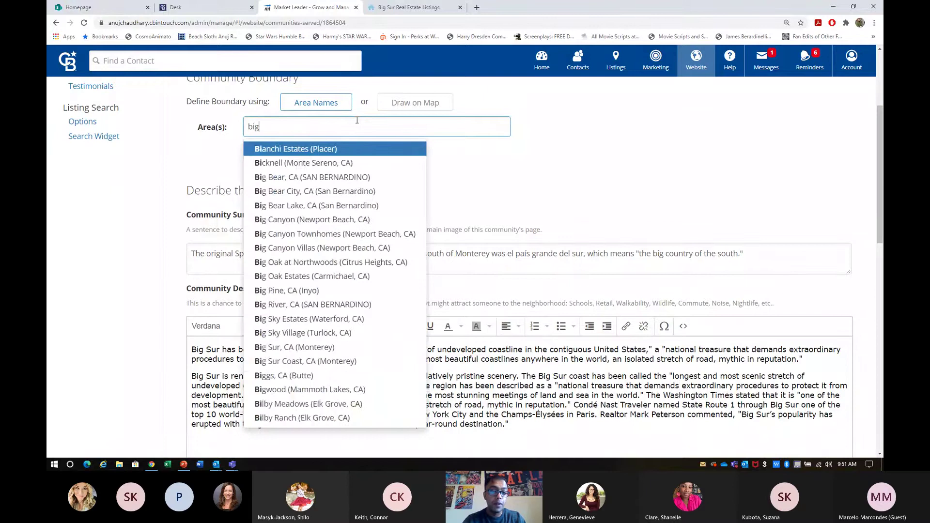
text( s)
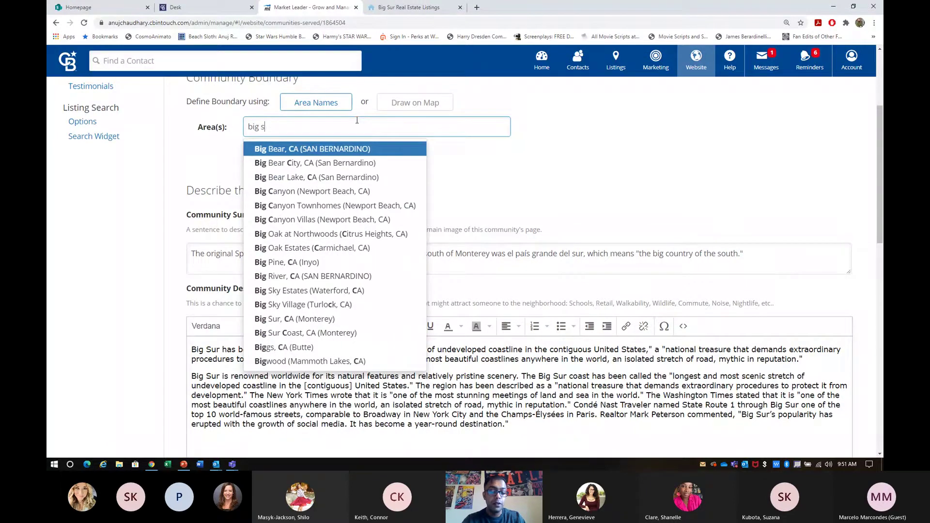
text(ur)
click(335, 161)
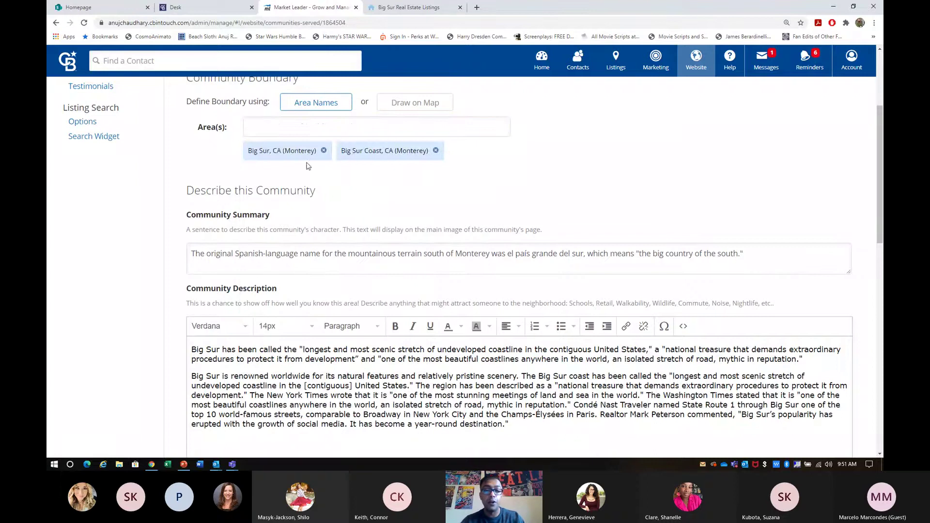
Review Big Sur's Community Summary and Add Community Images settings and compare them with the photo and text on the public page.
click(408, 7)
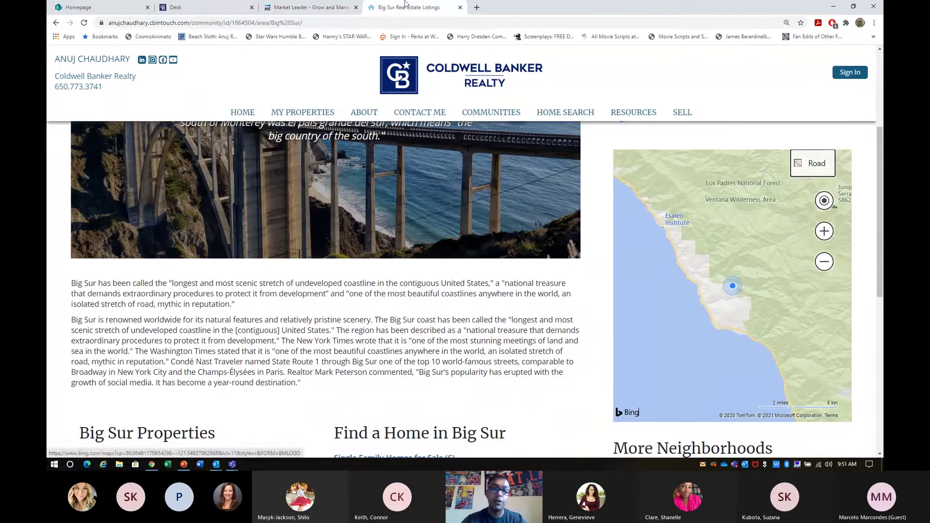
click(293, 7)
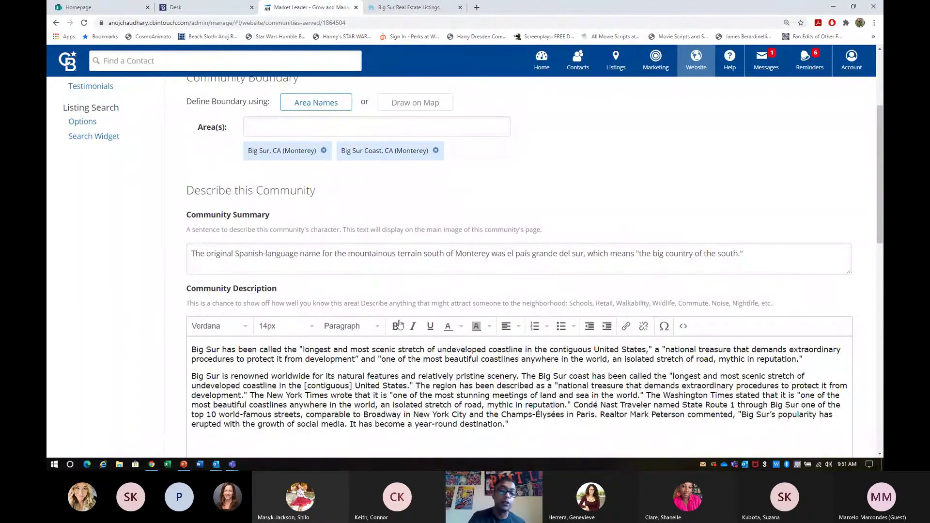
click(392, 258)
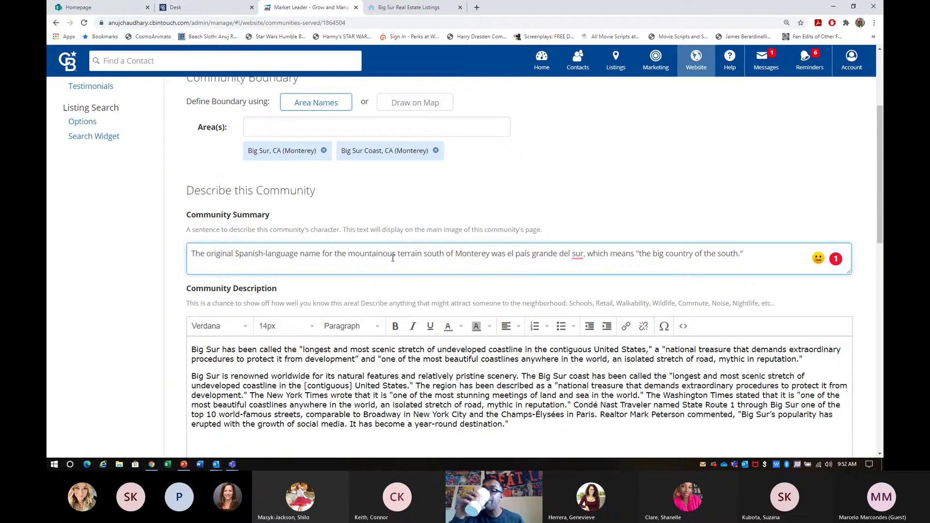
triple_click(392, 258)
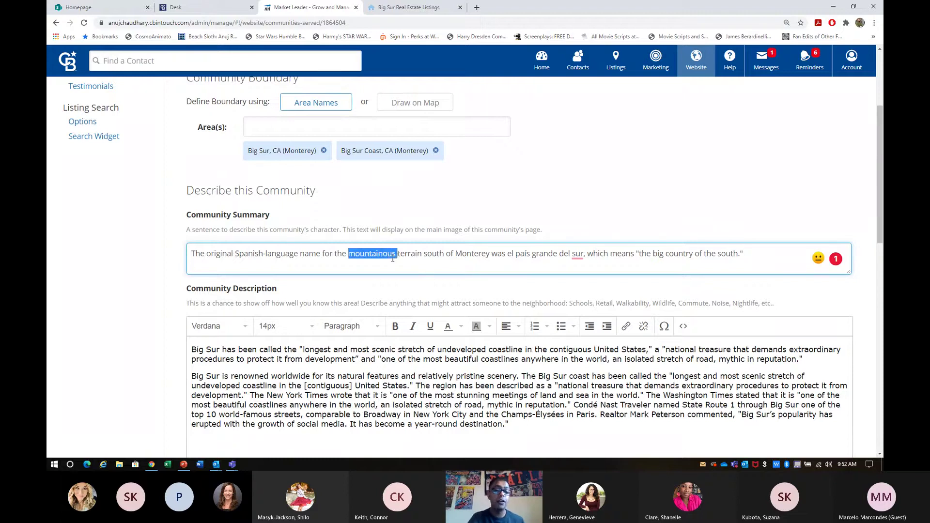
scroll(392, 258, down, 12)
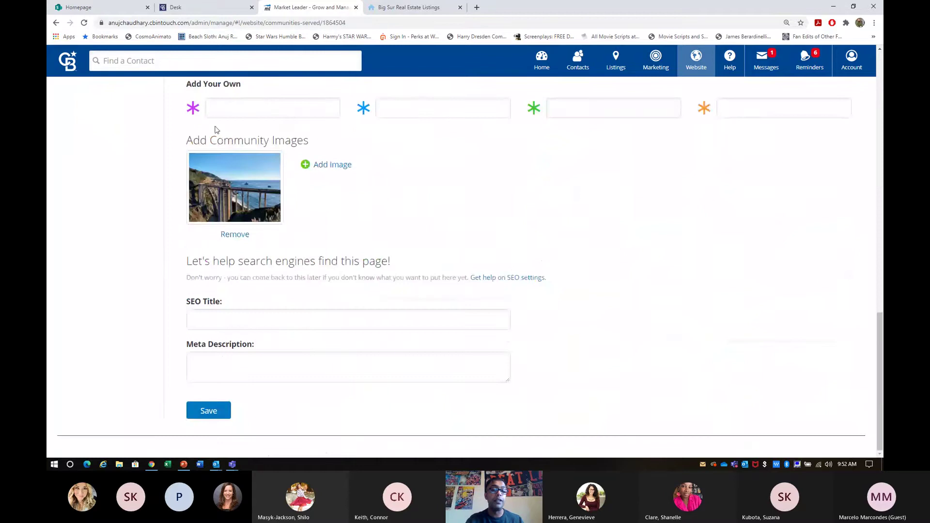
drag(193, 140, 312, 143)
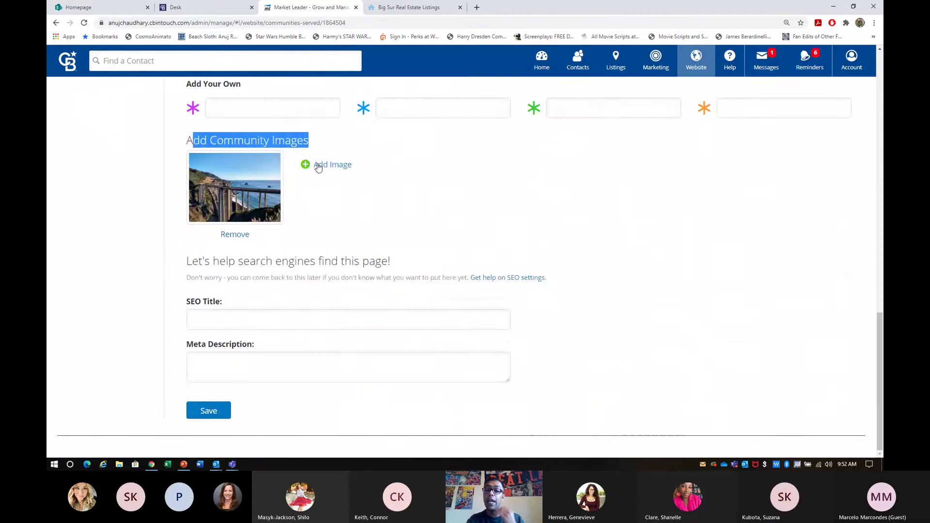
click(379, 9)
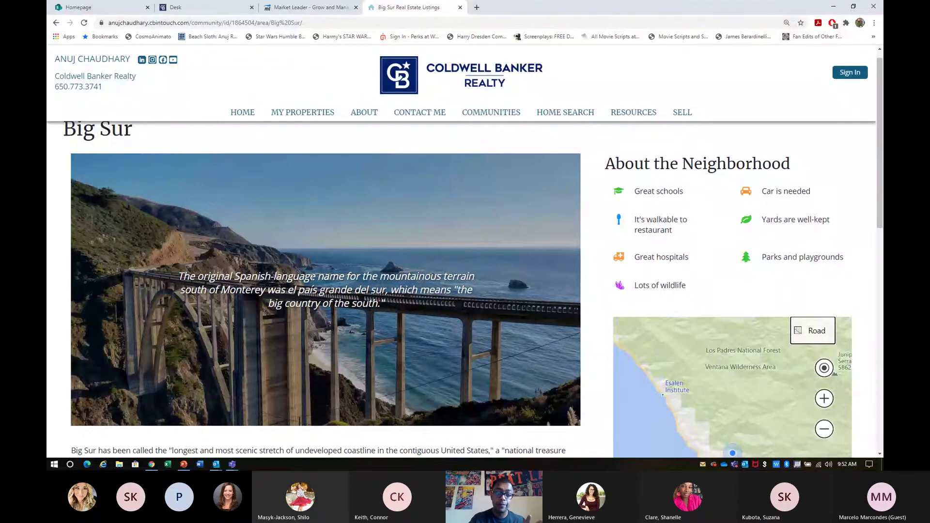
scroll(312, 276, down, 6)
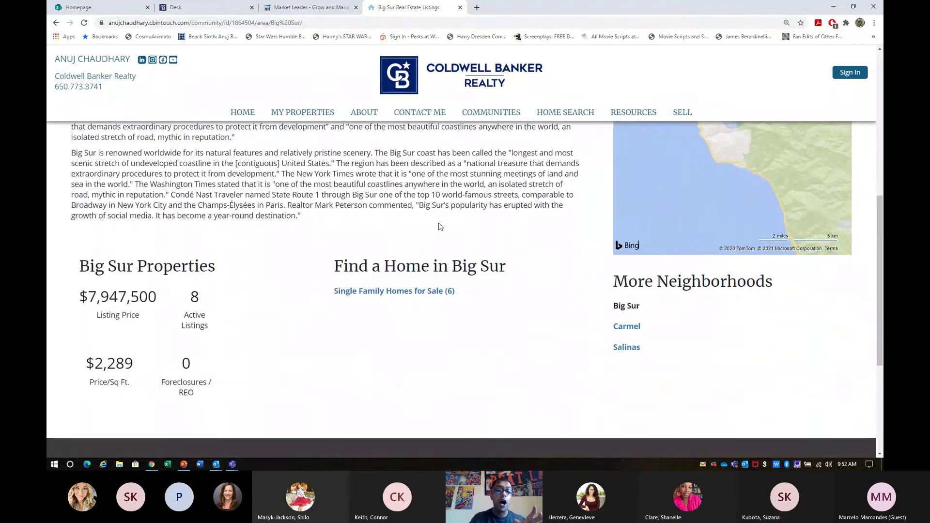
click(342, 7)
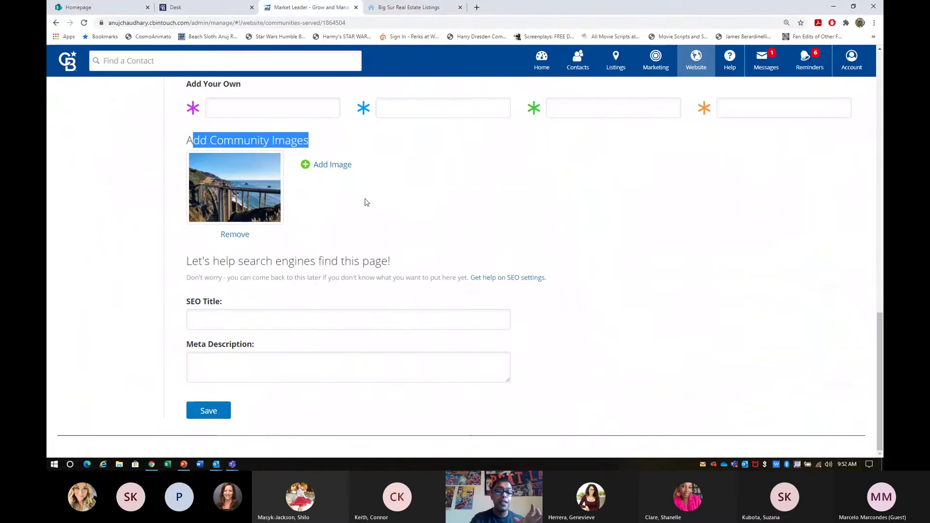
Review the Community Description and Key Characteristics settings for Big Sur, checking the public page alongside them.
scroll(367, 202, up, 9)
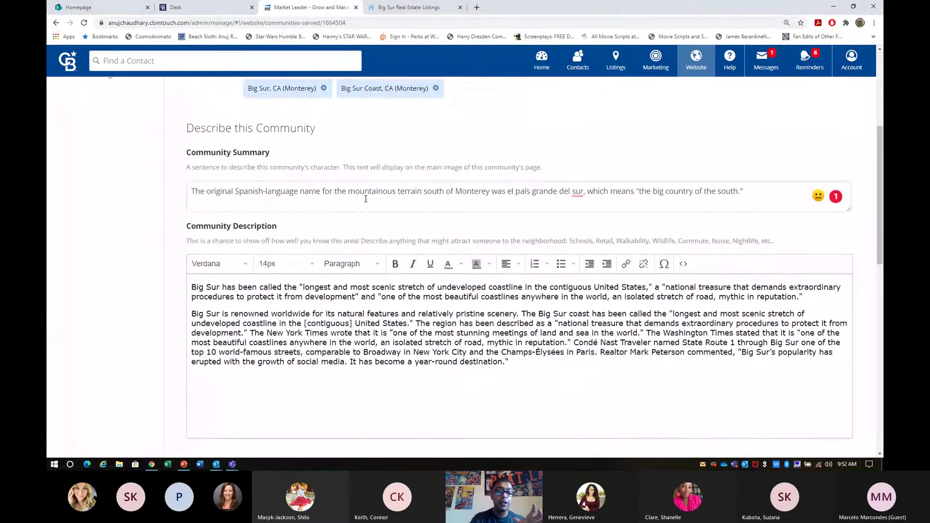
drag(189, 221, 278, 220)
click(280, 220)
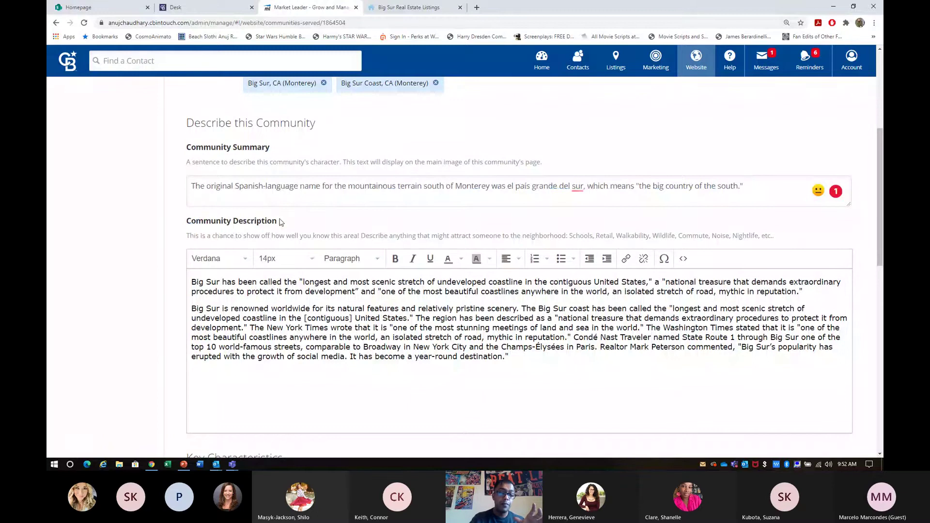
click(380, 8)
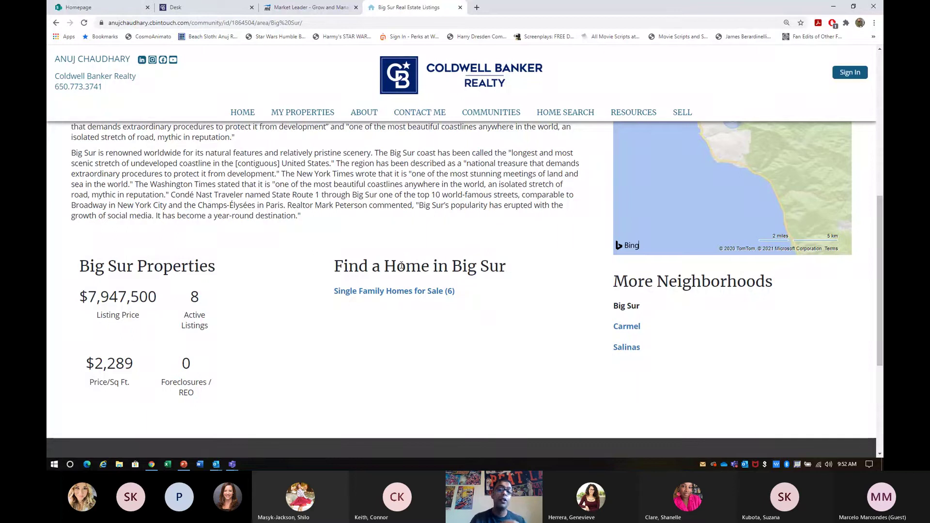
click(312, 12)
scroll(374, 249, down, 3)
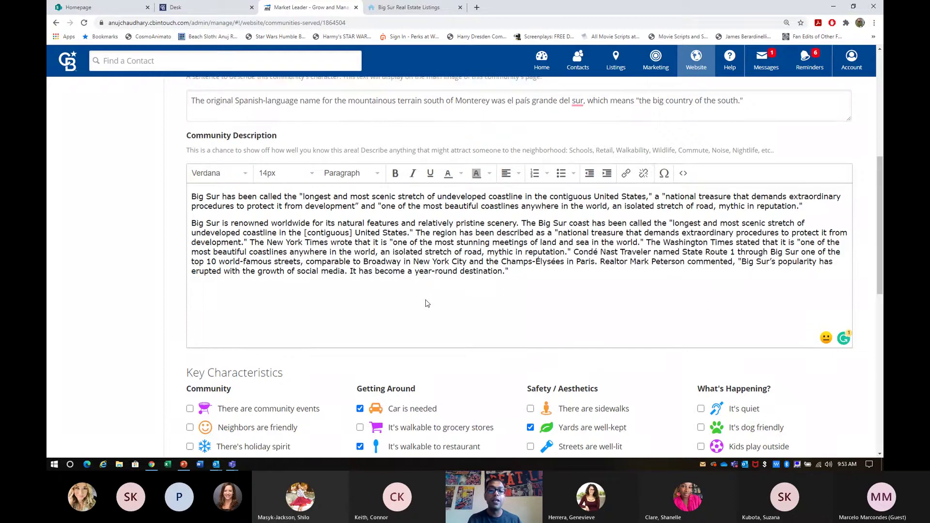
scroll(426, 303, up, 6)
scroll(425, 299, down, 10)
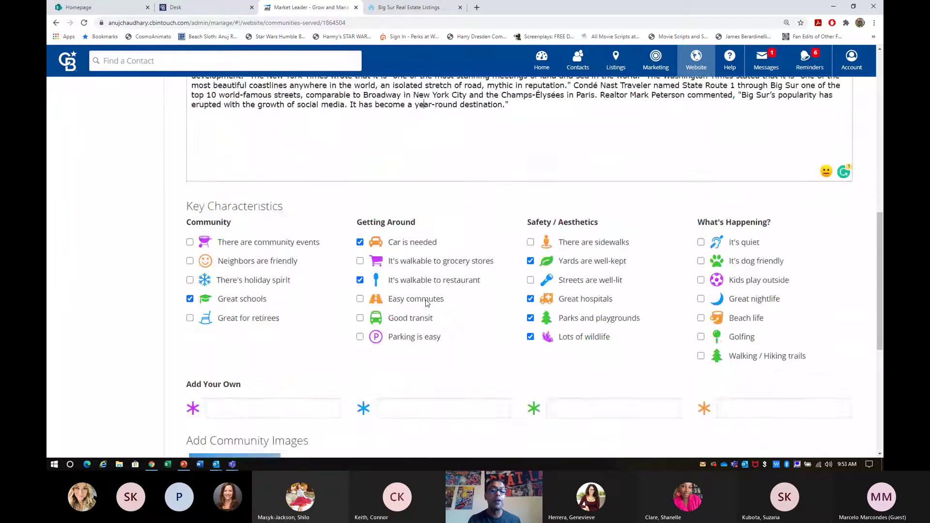
scroll(426, 300, up, 6)
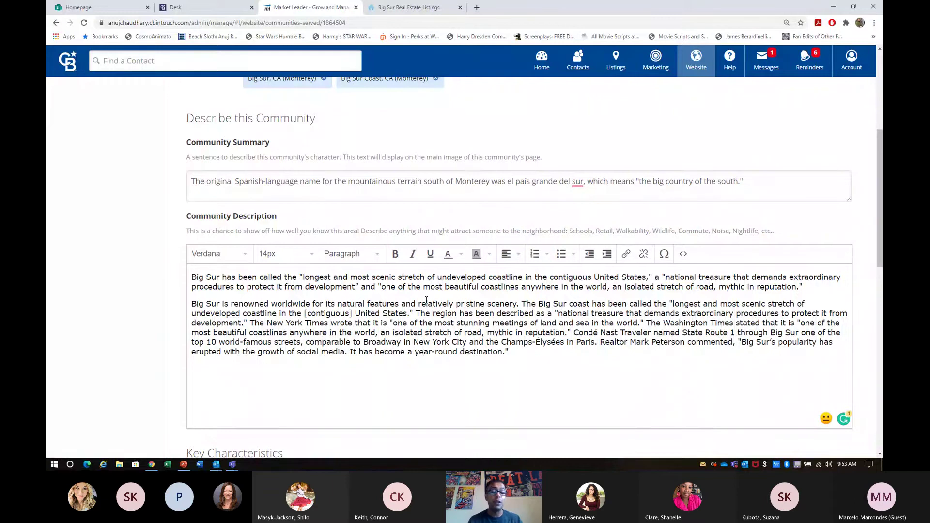
Examine the summary over the photo, the full description, the neighborhood map and the property sections on Big Sur's public page.
click(402, 8)
scroll(393, 204, up, 2)
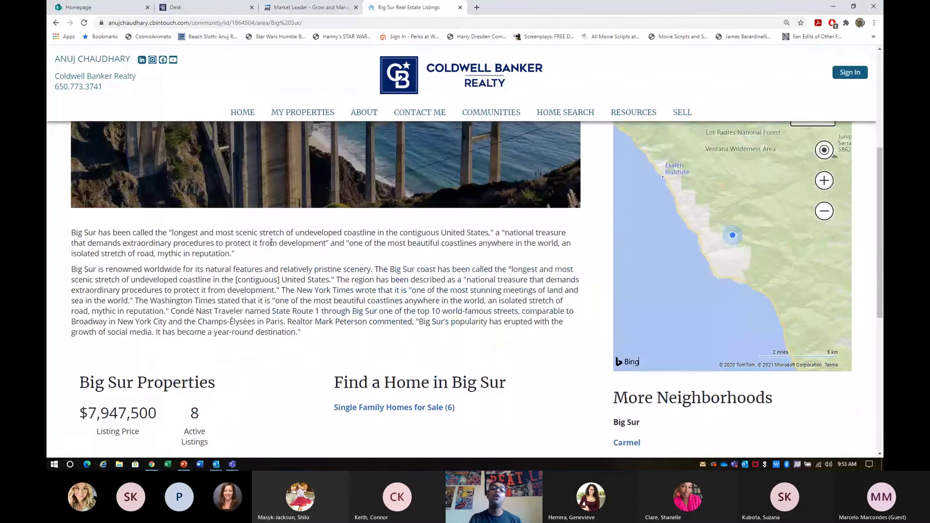
scroll(257, 255, up, 5)
scroll(257, 255, down, 5)
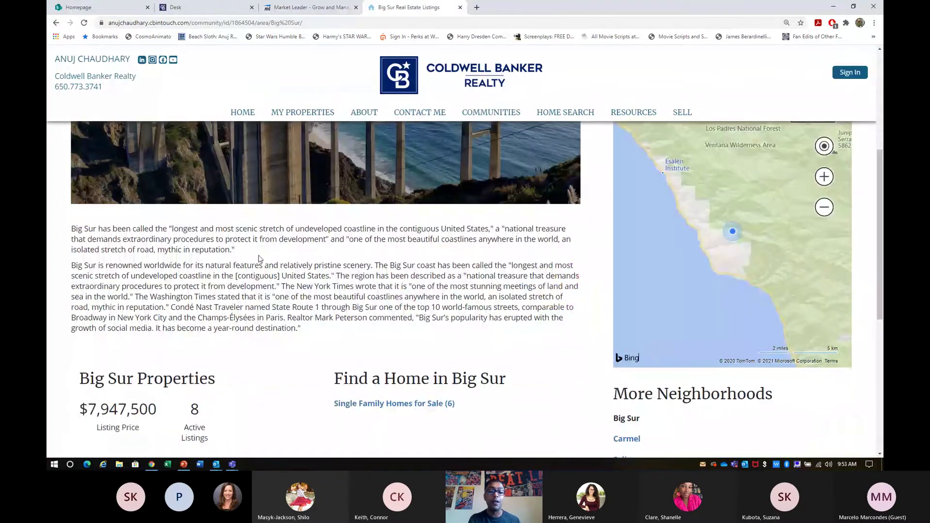
scroll(259, 259, up, 3)
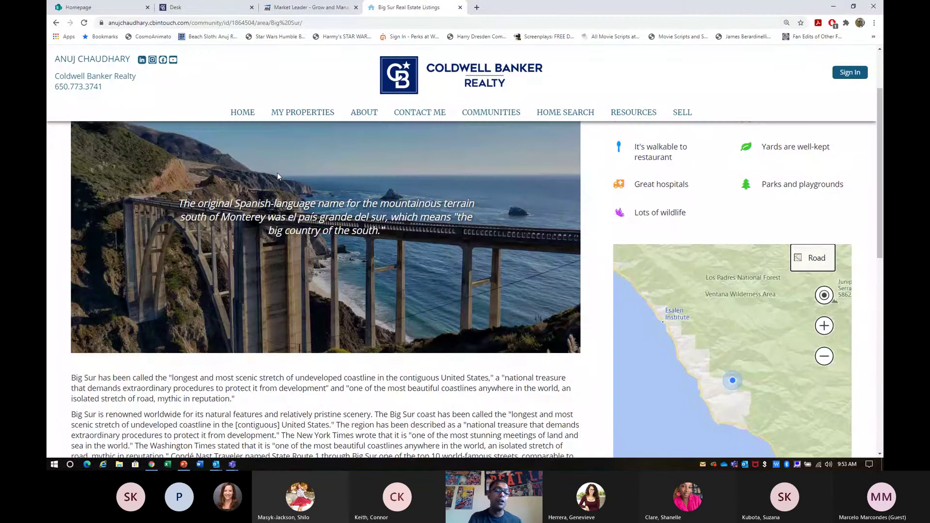
scroll(277, 172, down, 1)
drag(183, 349, 279, 412)
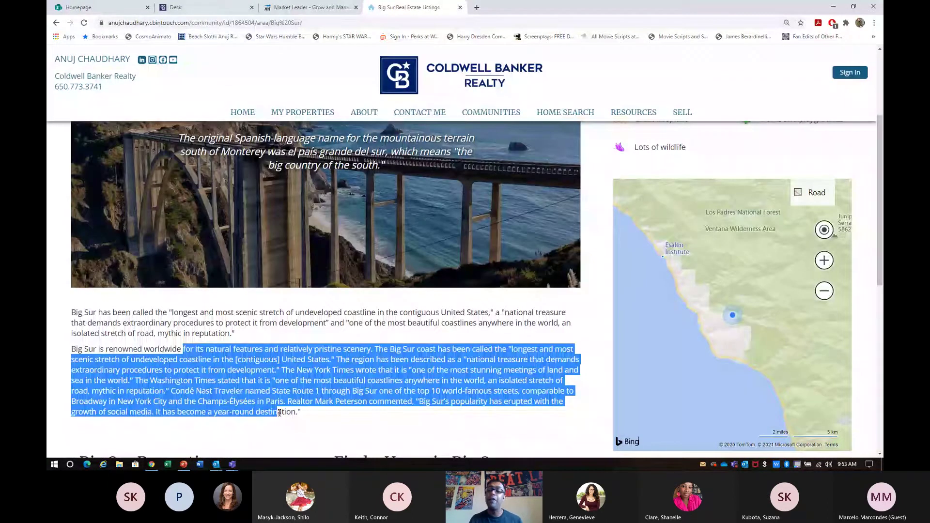
click(279, 412)
scroll(279, 412, up, 1)
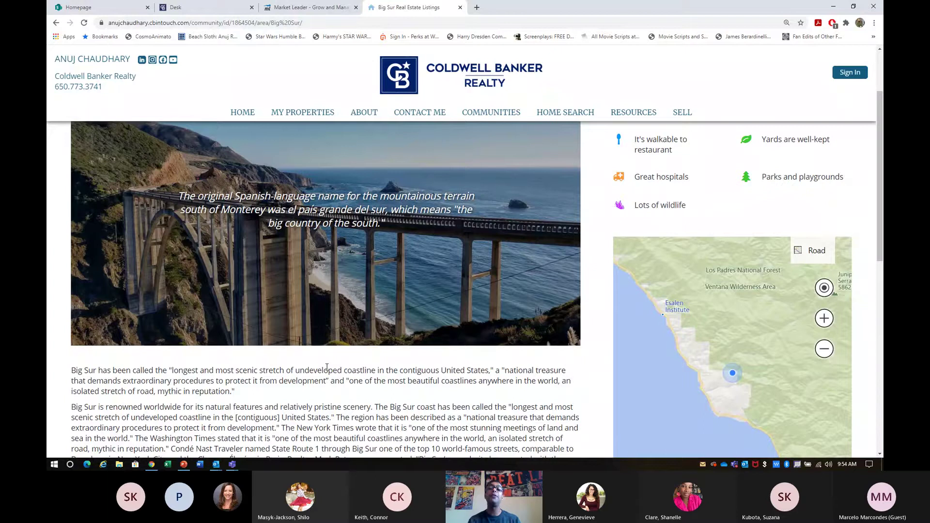
scroll(326, 366, down, 8)
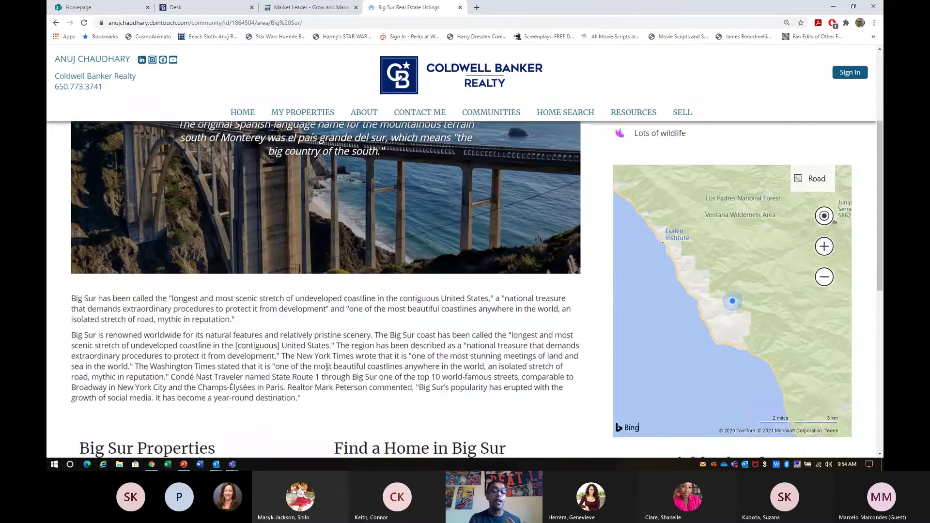
scroll(327, 368, up, 4)
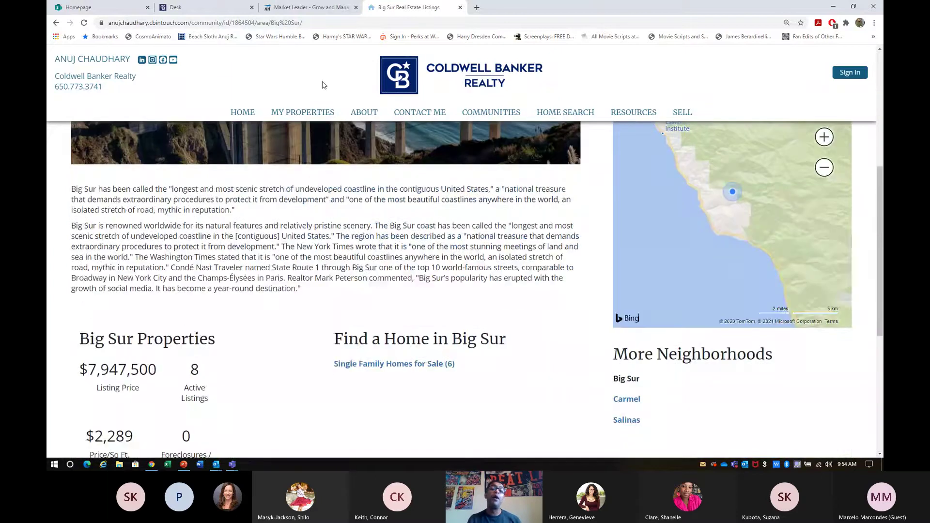
Compare Big Sur's Key Characteristics settings with the About the Neighborhood section on its public page.
click(312, 5)
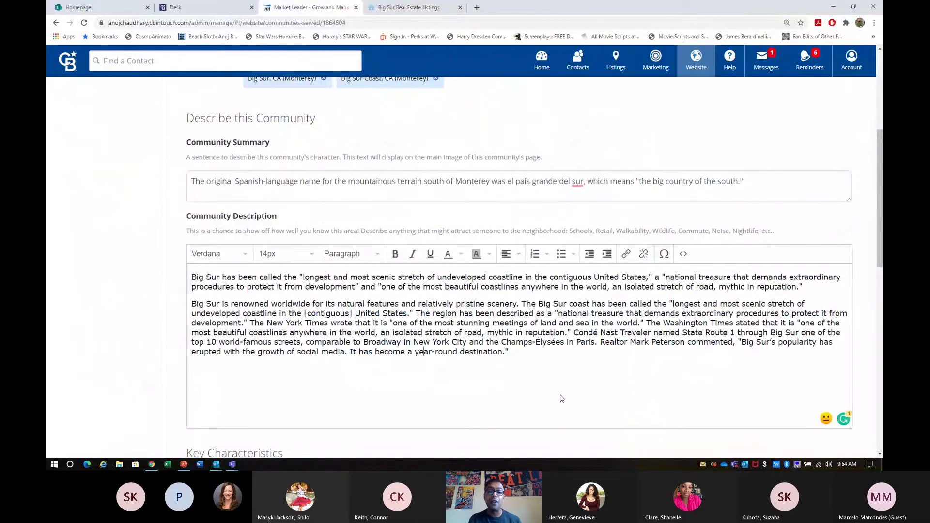
scroll(561, 398, down, 7)
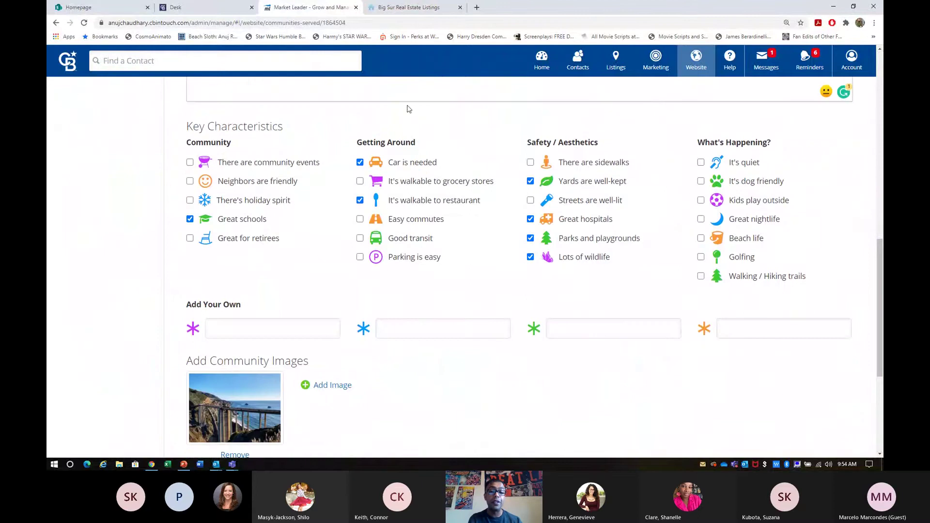
click(414, 7)
scroll(592, 170, up, 10)
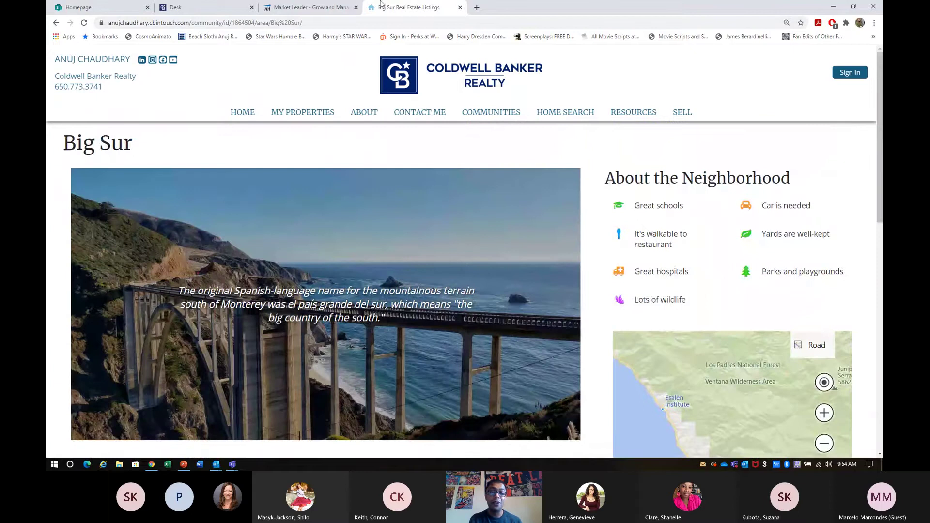
Review the SEO Title and Meta Description fields in Big Sur's community settings.
click(310, 6)
scroll(372, 218, down, 4)
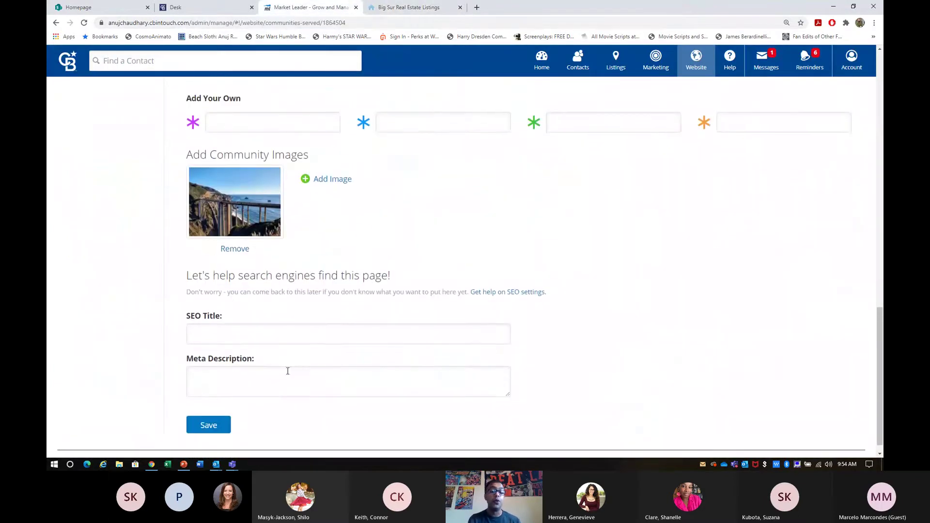
click(281, 341)
click(284, 378)
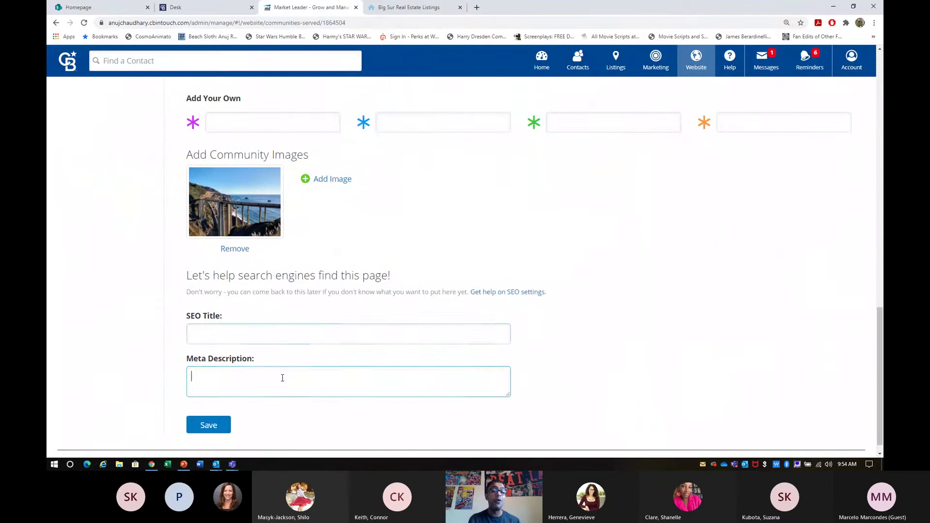
click(280, 331)
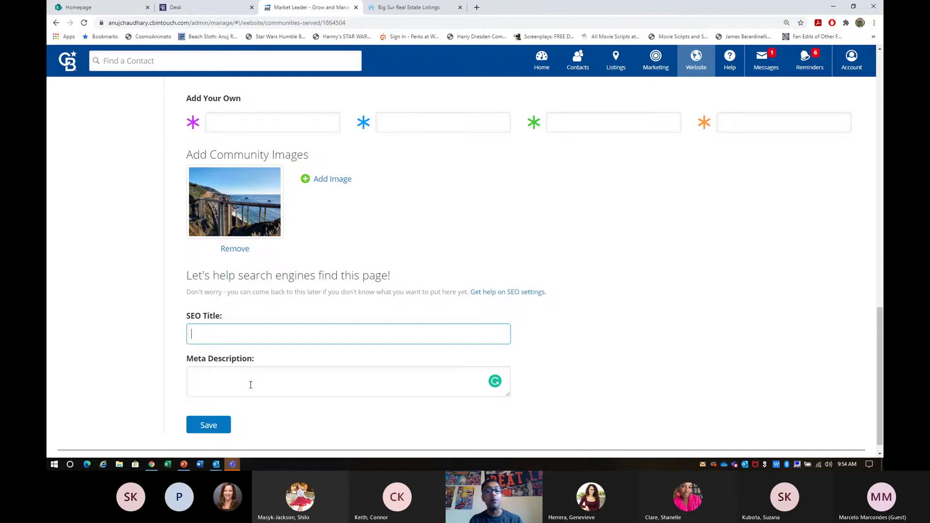
Check the Big Sur community form from its name and boundary down to its SEO fields, and save the community.
scroll(250, 384, up, 15)
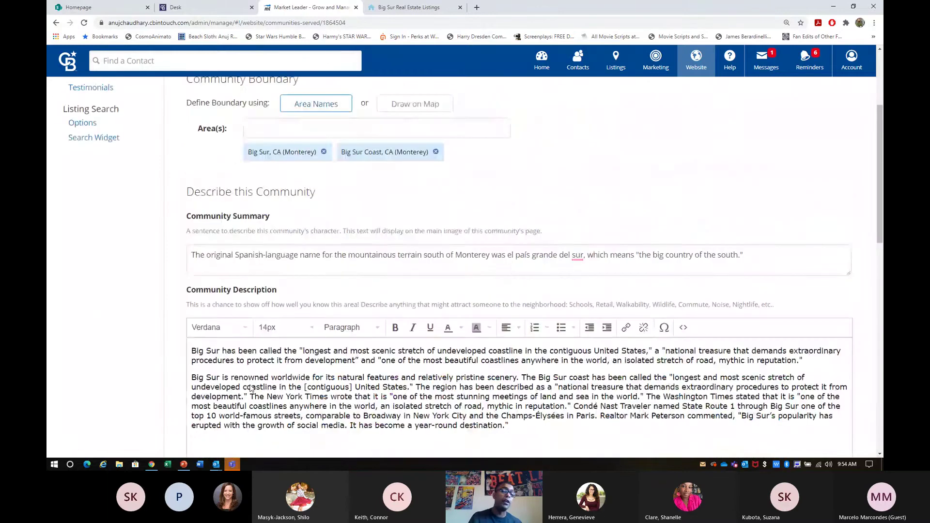
scroll(250, 388, up, 4)
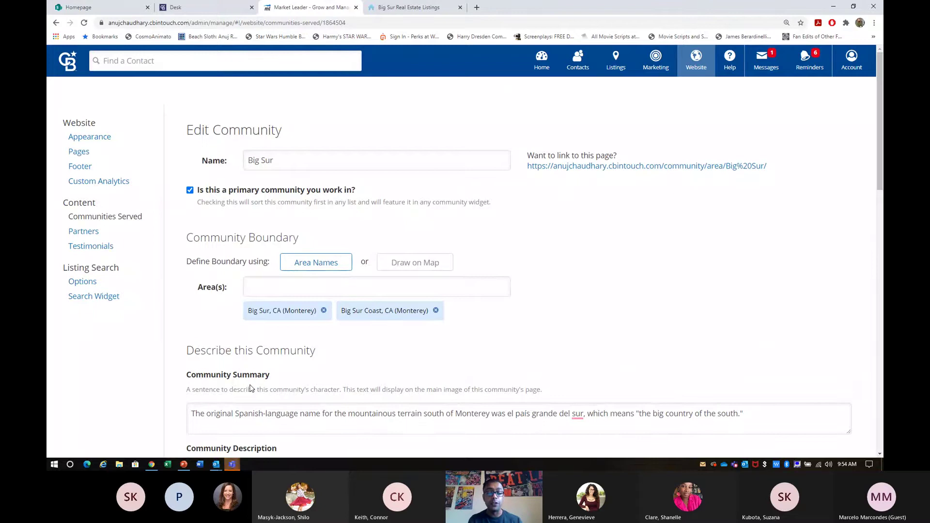
scroll(251, 387, down, 19)
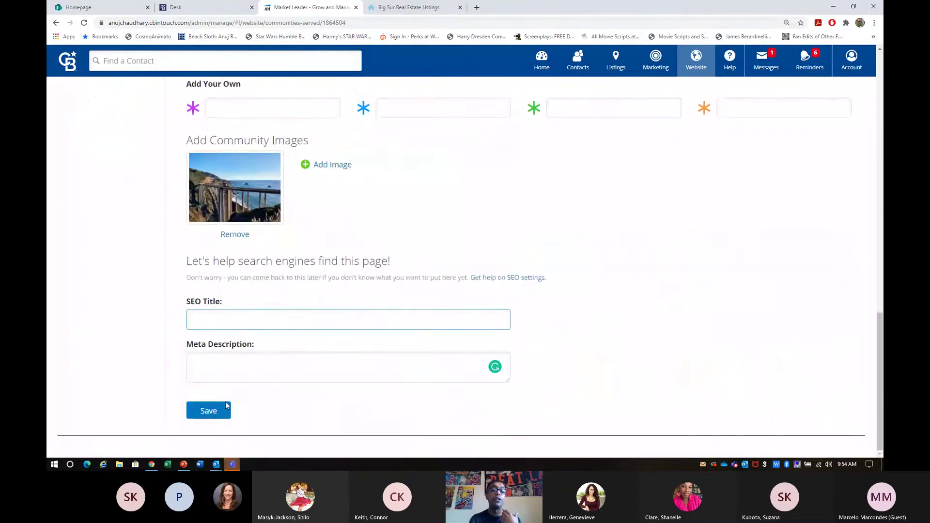
click(225, 407)
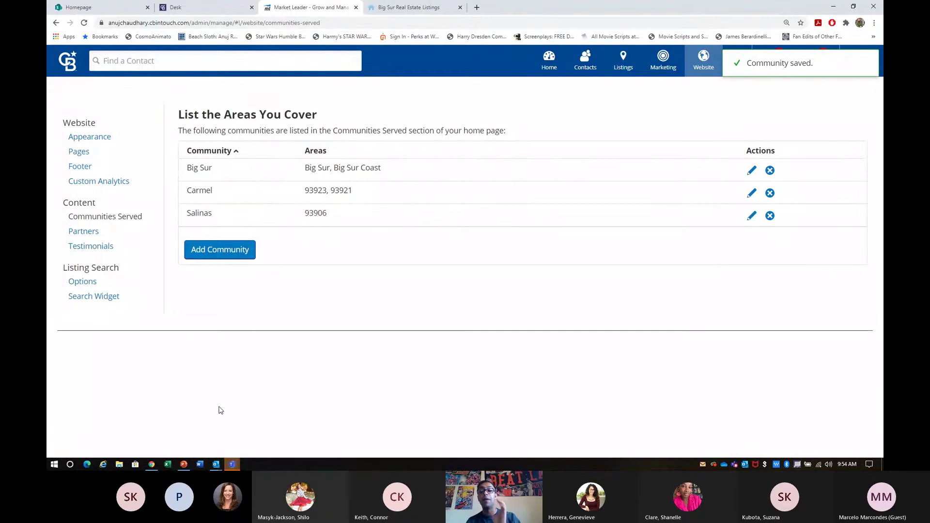
Open the Website Appearance settings and review the website logo and Website Setup Wizard sections.
click(103, 139)
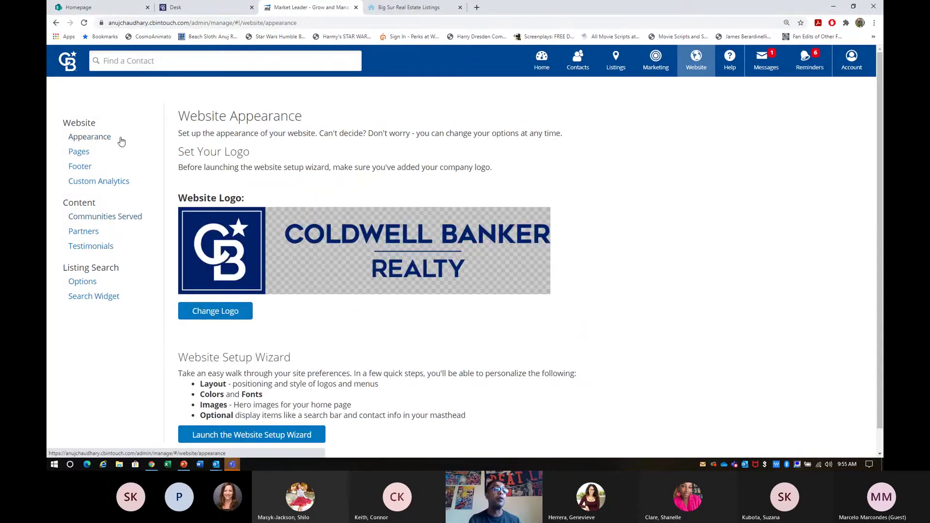
drag(121, 141, 66, 139)
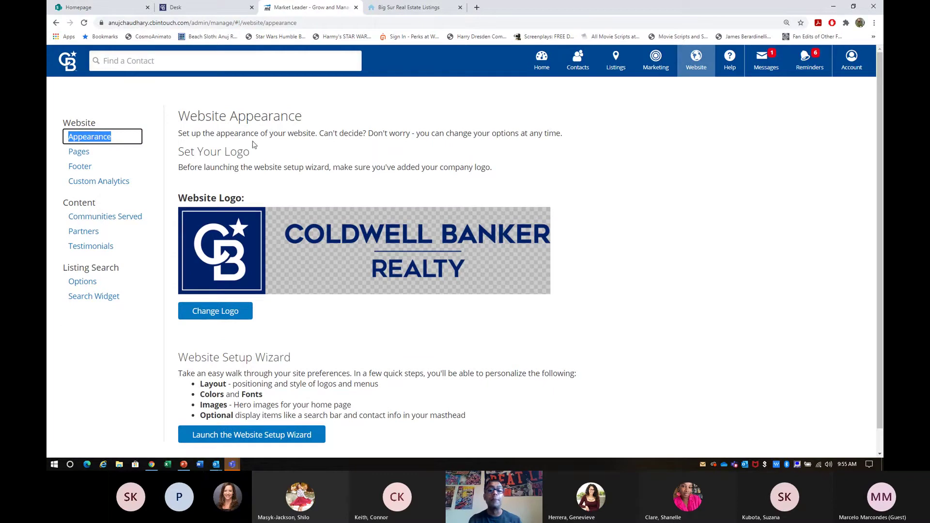
click(396, 151)
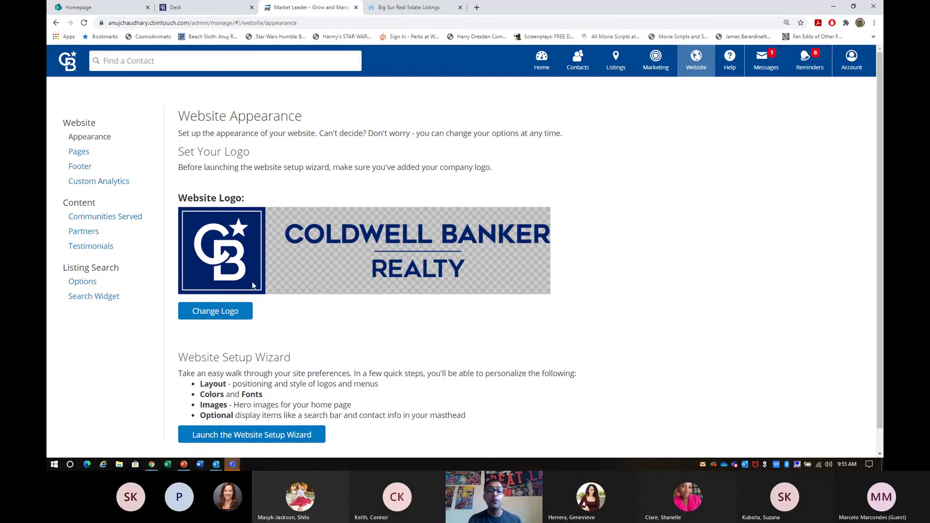
scroll(385, 280, down, 1)
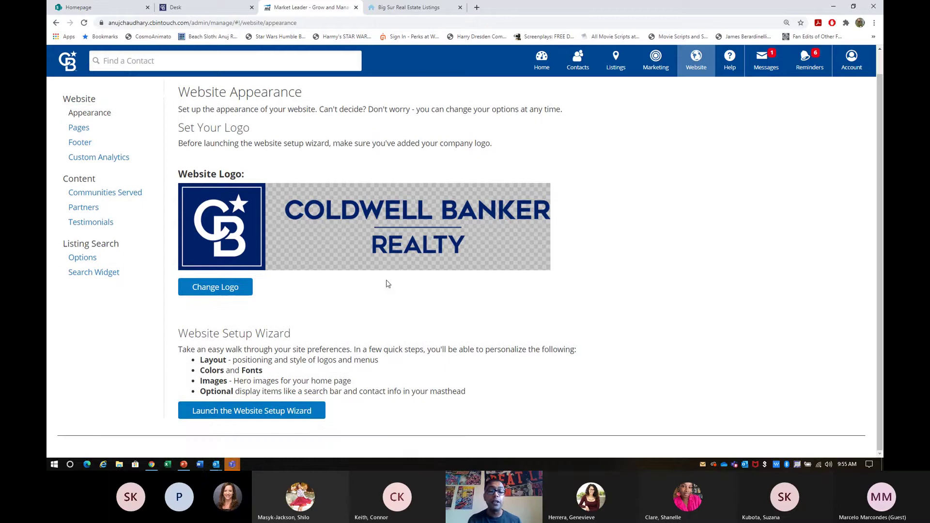
View the public site's home page and return to the Website Appearance settings.
click(406, 7)
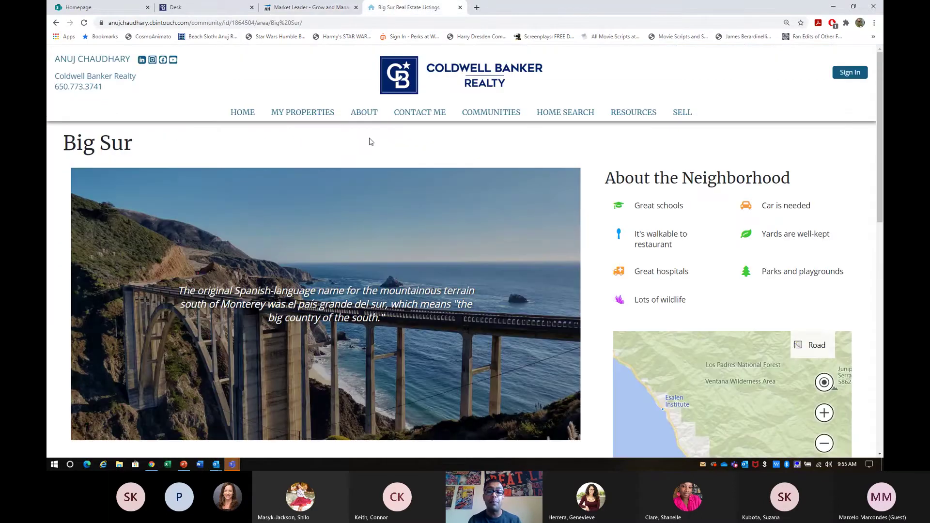
click(240, 110)
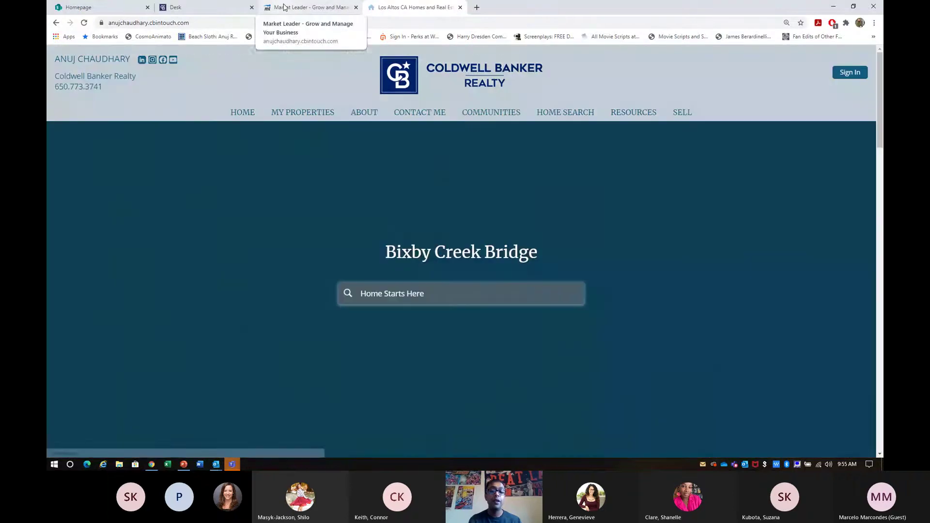
click(286, 8)
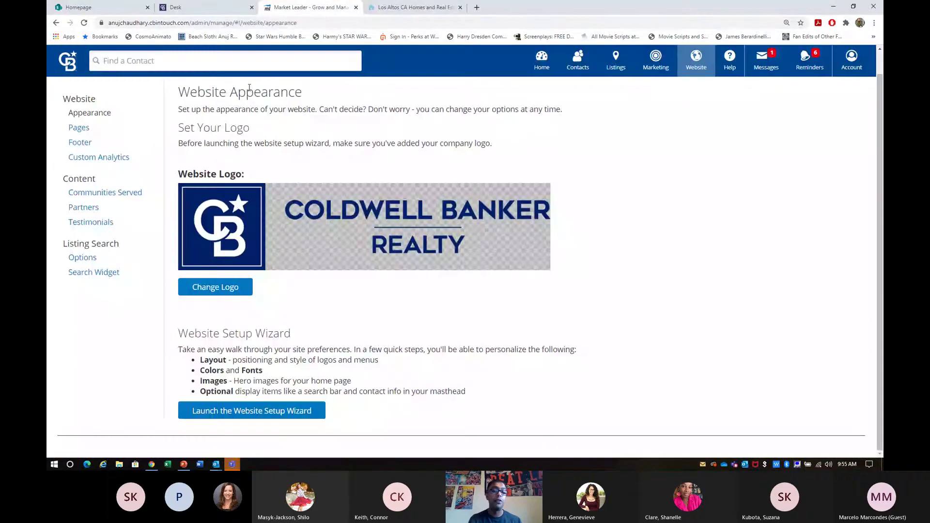
scroll(106, 118, up, 1)
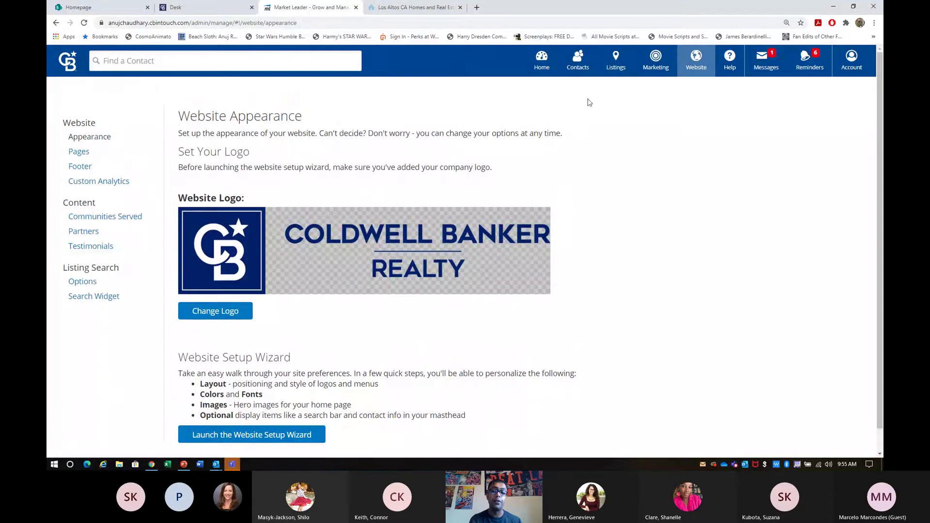
Open the site editor and review its Pages and Menus list and the Communities Served content section.
mouse_move(691, 72)
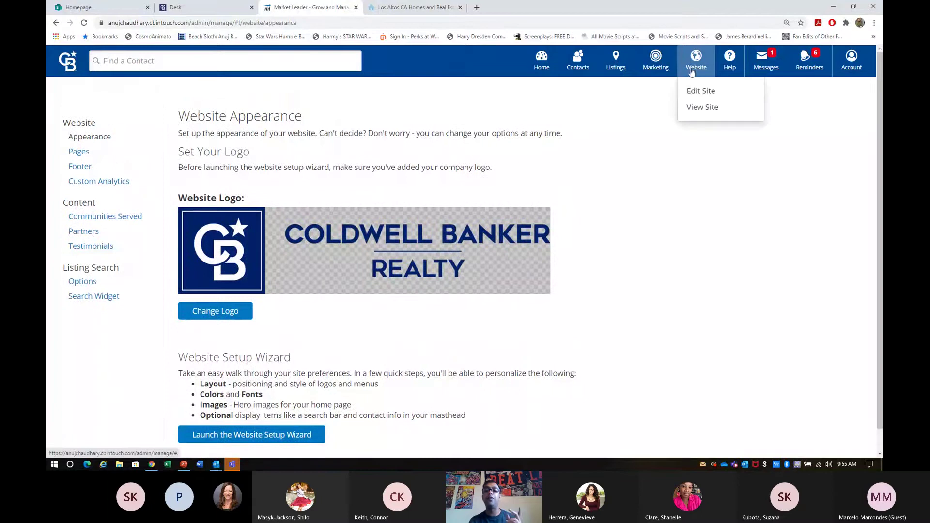
click(693, 94)
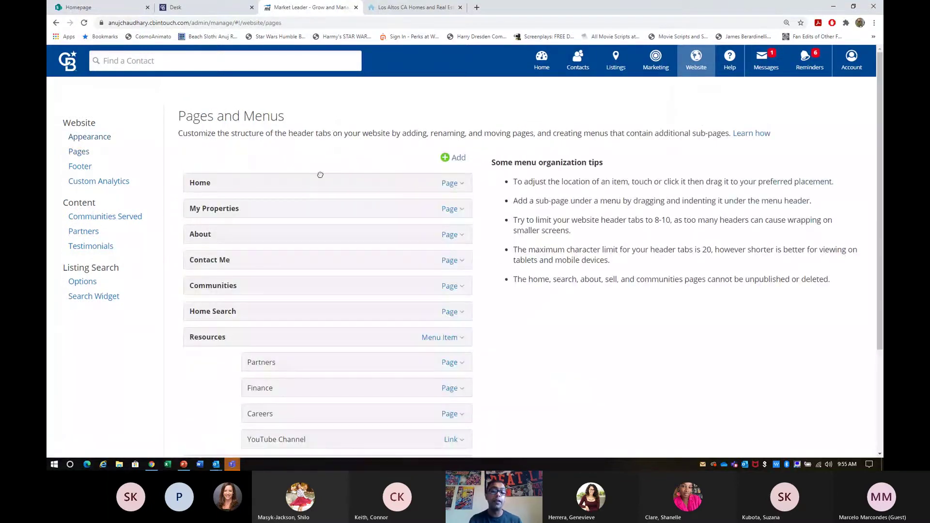
drag(144, 218, 64, 223)
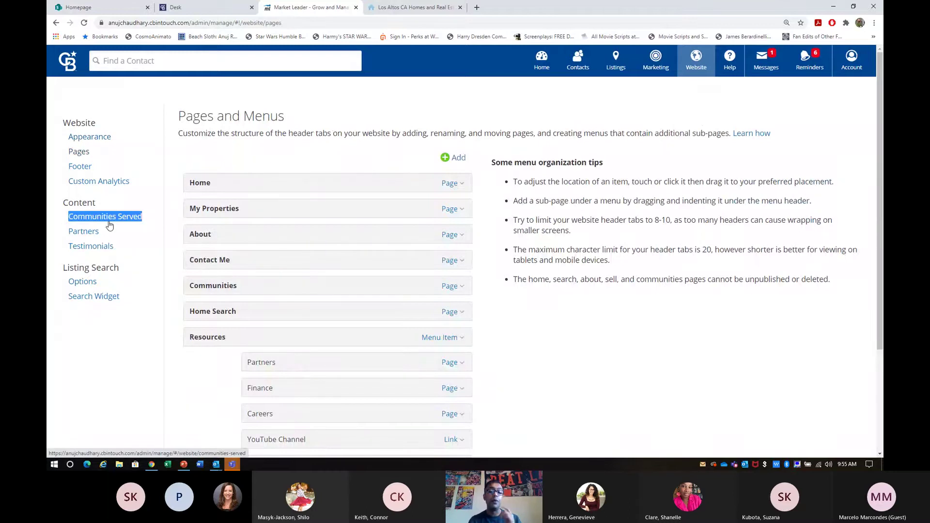
scroll(266, 162, down, 3)
scroll(266, 162, up, 3)
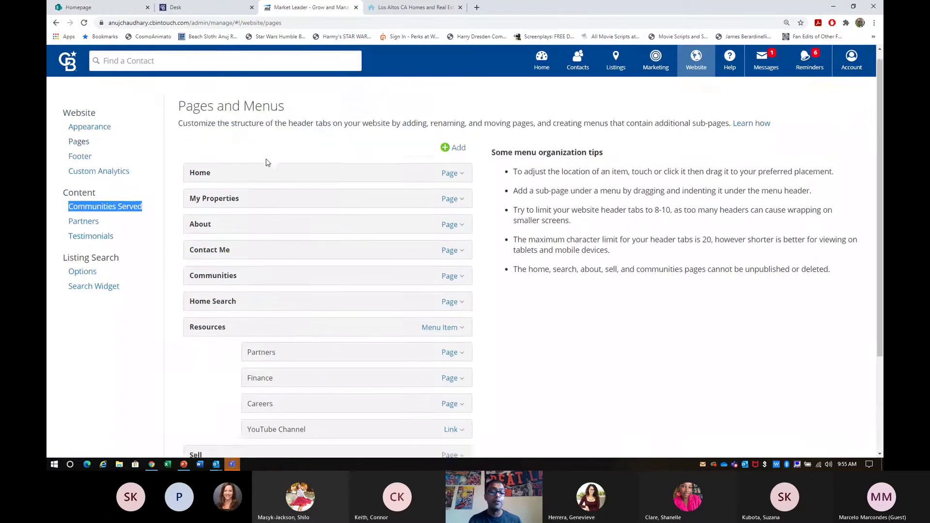
scroll(281, 253, down, 2)
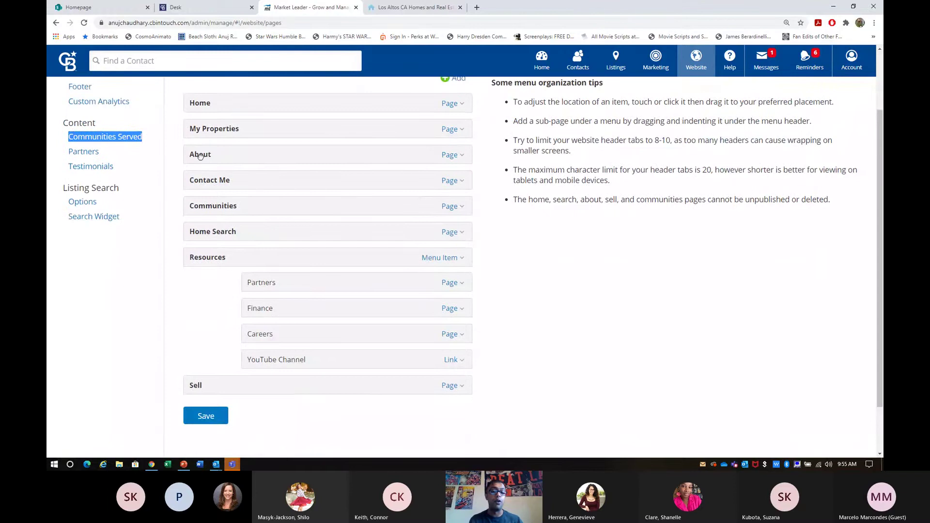
scroll(259, 214, up, 2)
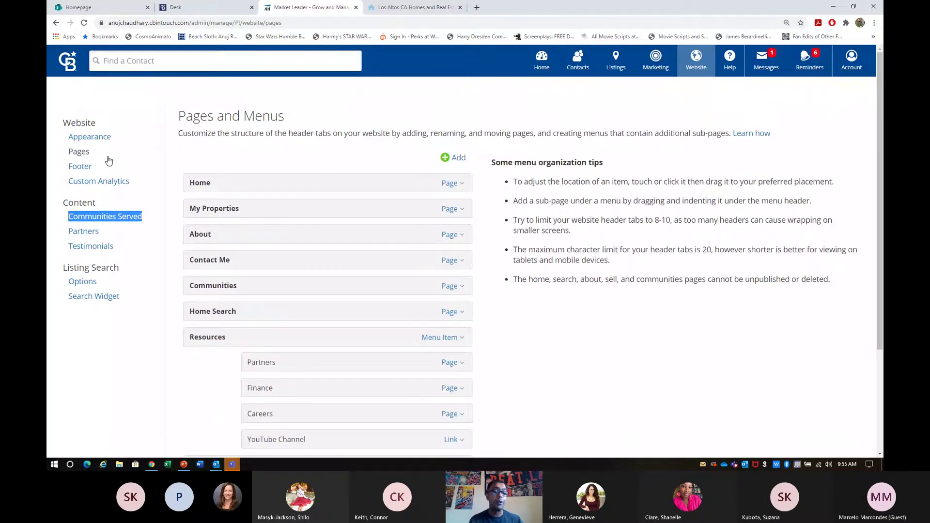
Browse the stock logos for the website in the Appearance settings, compare them with the public header, and close without changing the logo.
click(98, 139)
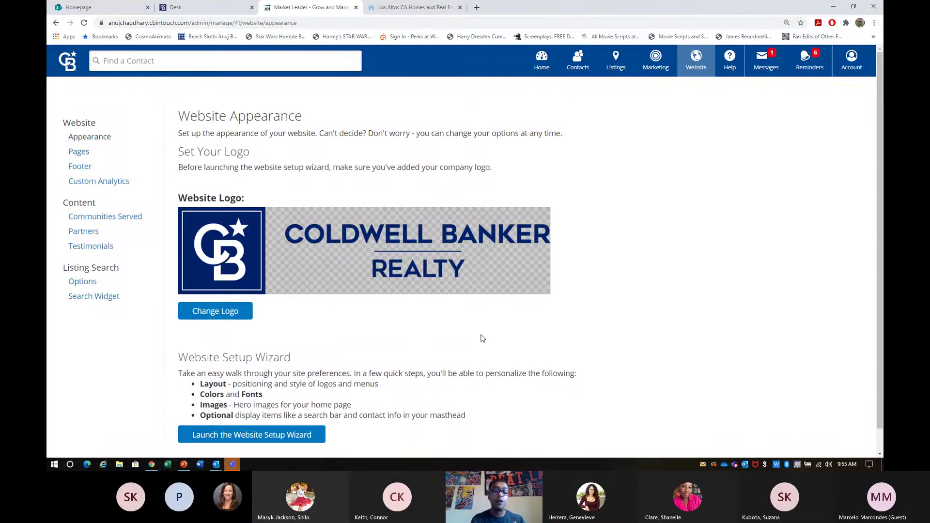
click(243, 313)
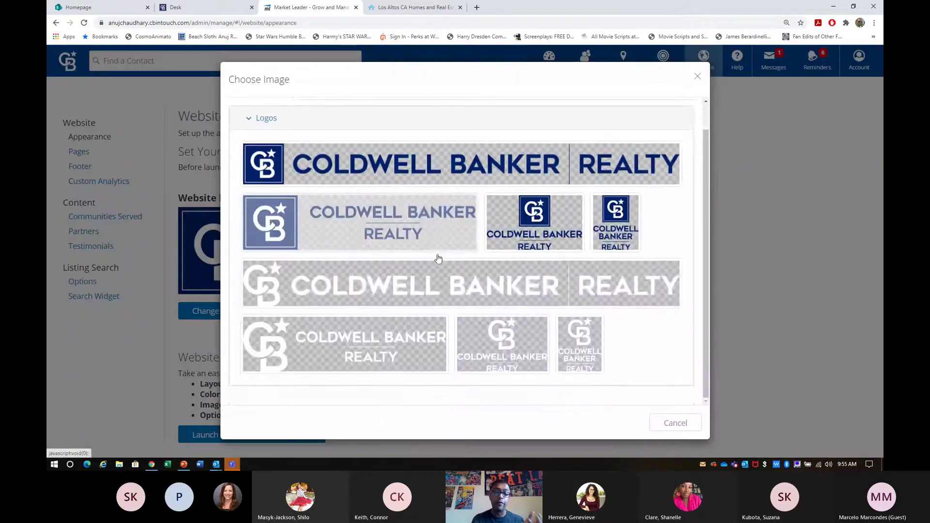
click(428, 7)
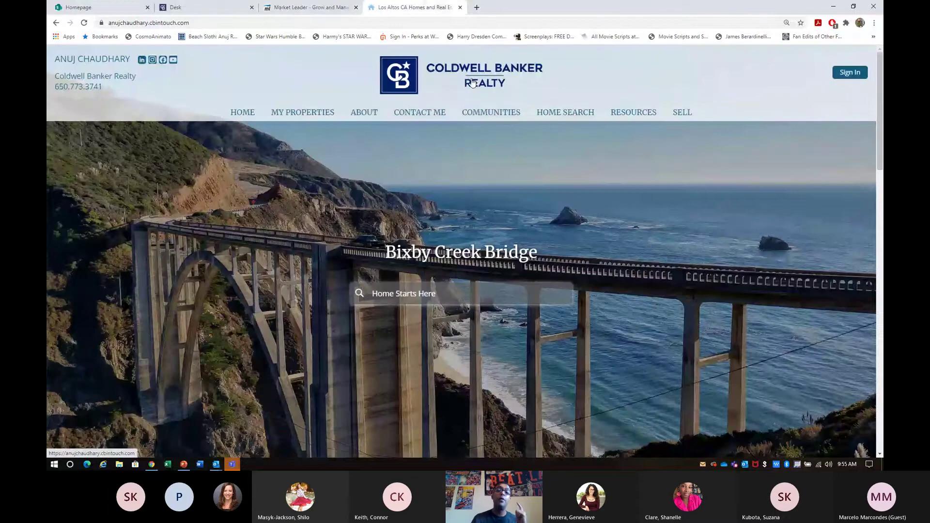
click(338, 10)
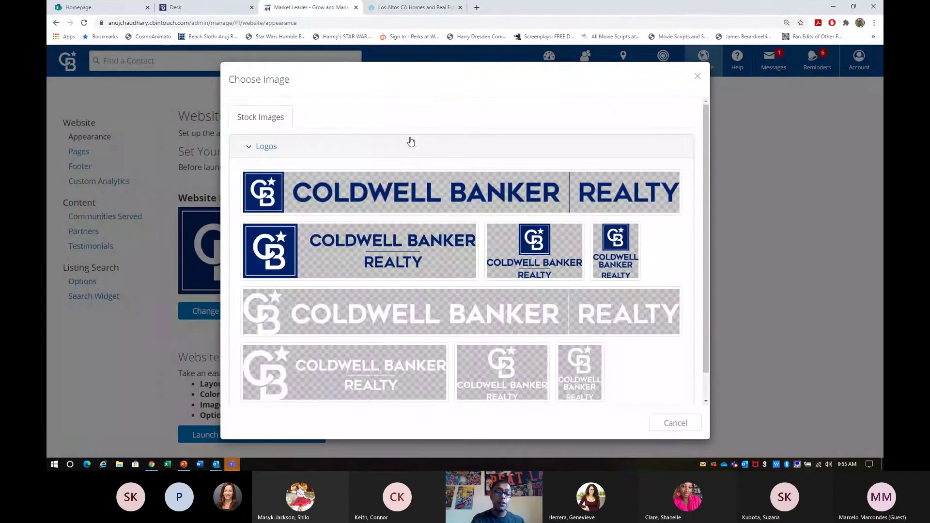
scroll(464, 281, down, 1)
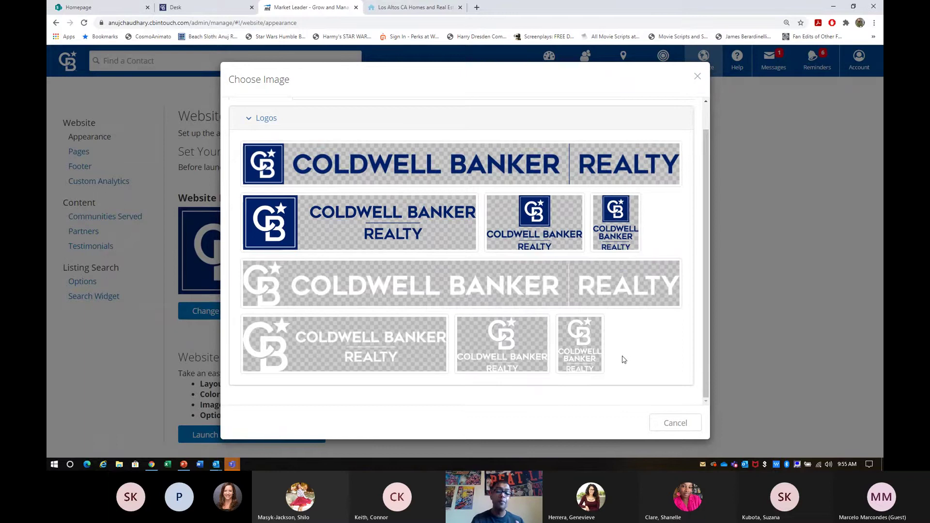
click(684, 422)
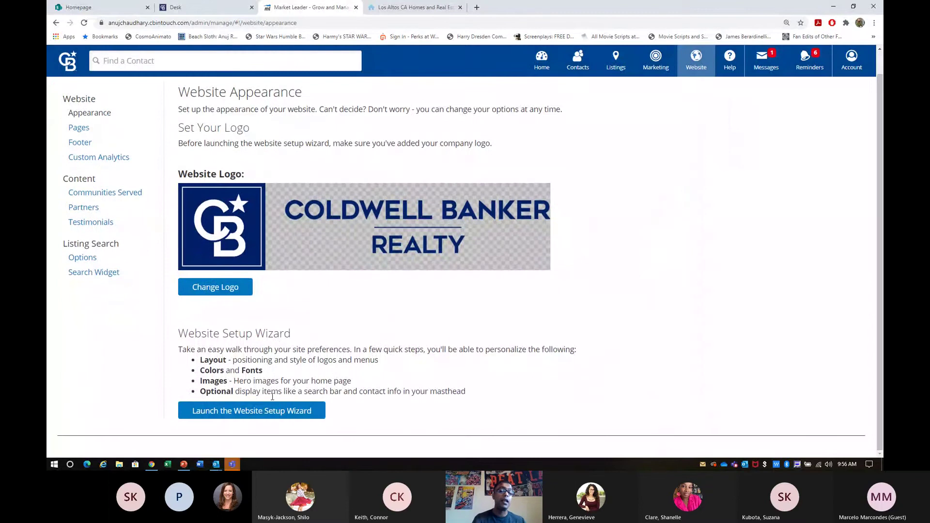
Launch the Website Setup Wizard and look through its layouts, including Tudor and Villa, ending on Bungalow.
click(274, 412)
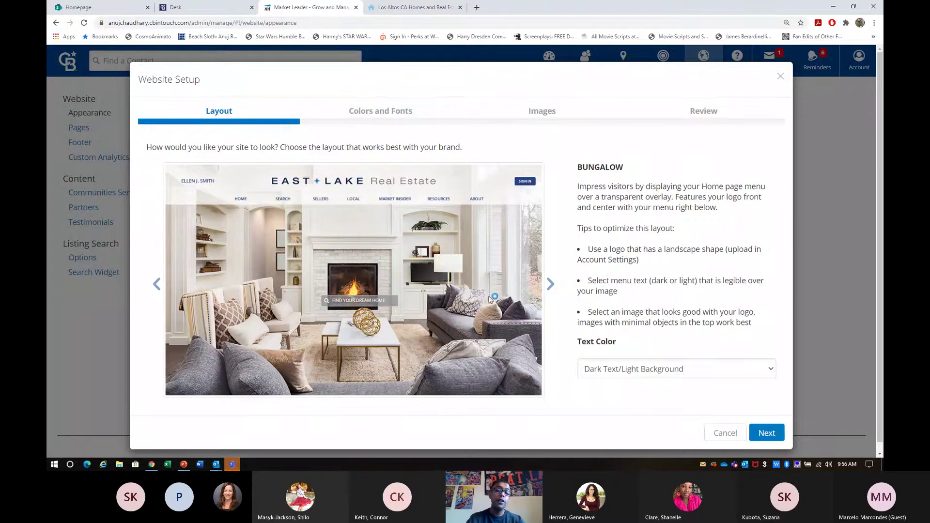
click(551, 283)
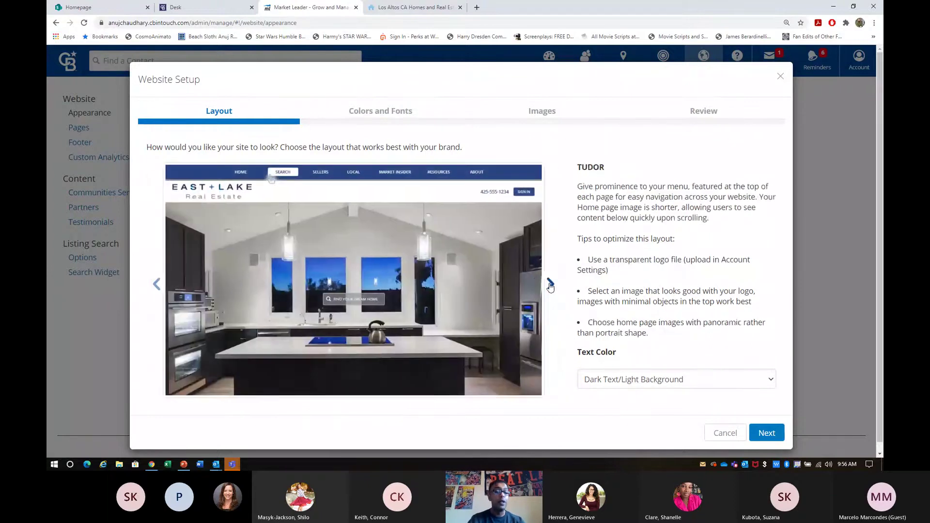
click(550, 284)
click(550, 284)
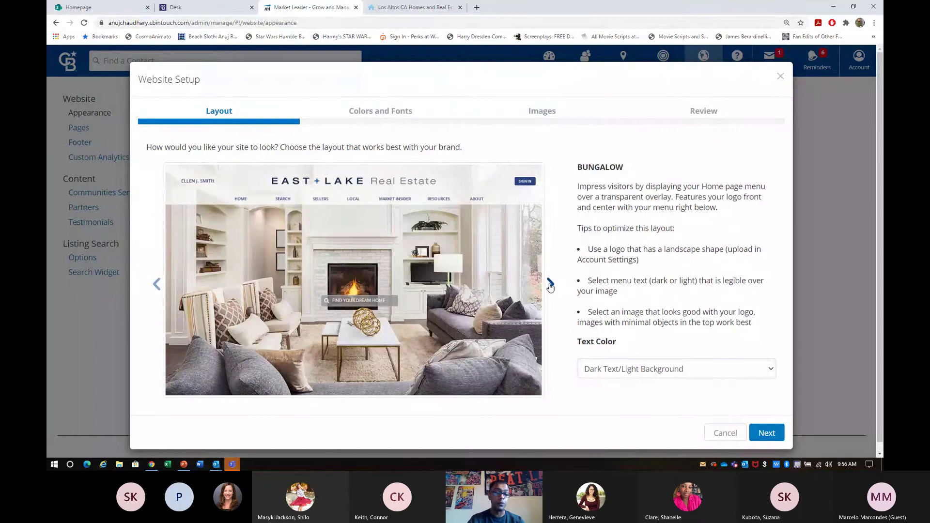
click(551, 284)
click(550, 285)
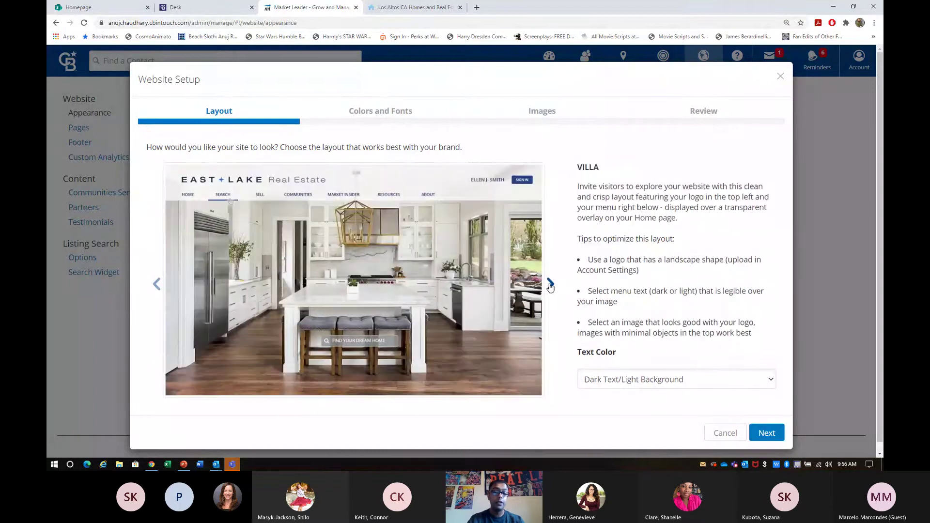
click(551, 284)
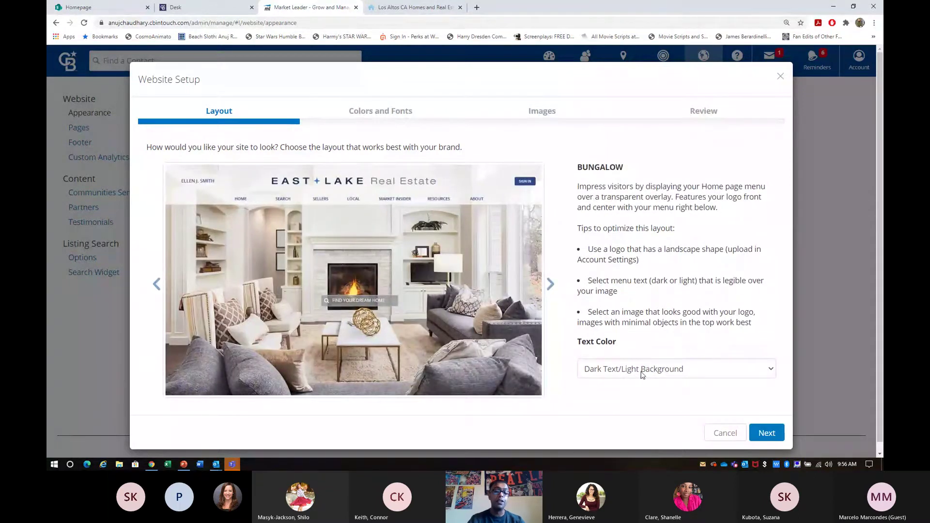
Preview the Bungalow layout with Light Text/Dark Background, and switch the text color back to Dark Text/Light Background.
click(642, 372)
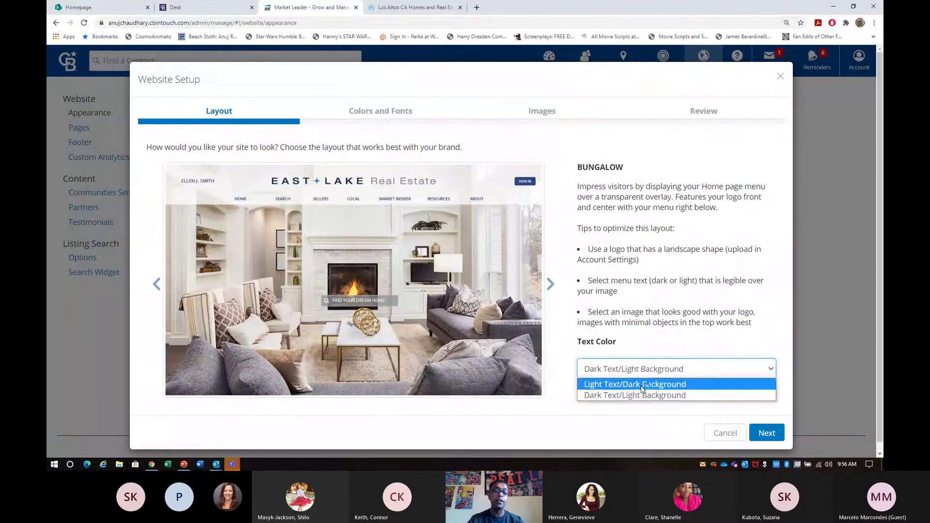
click(642, 386)
click(636, 373)
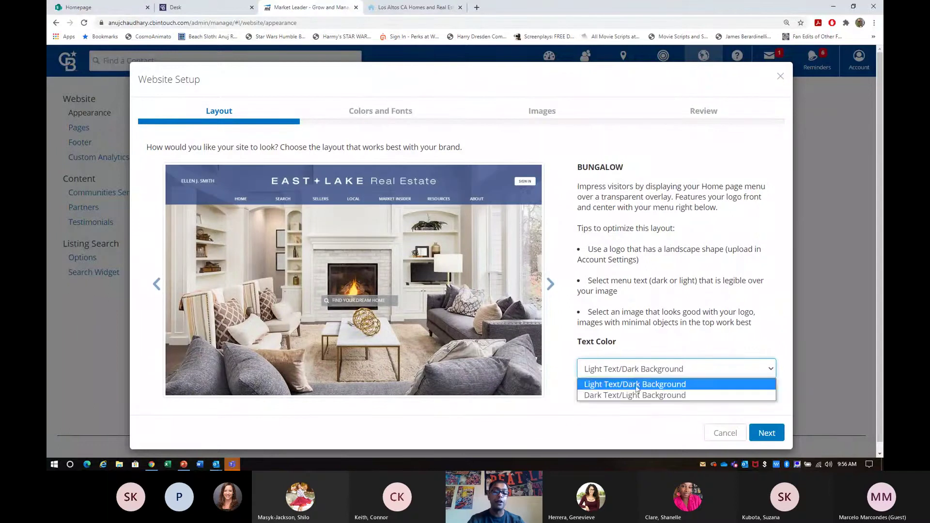
click(638, 396)
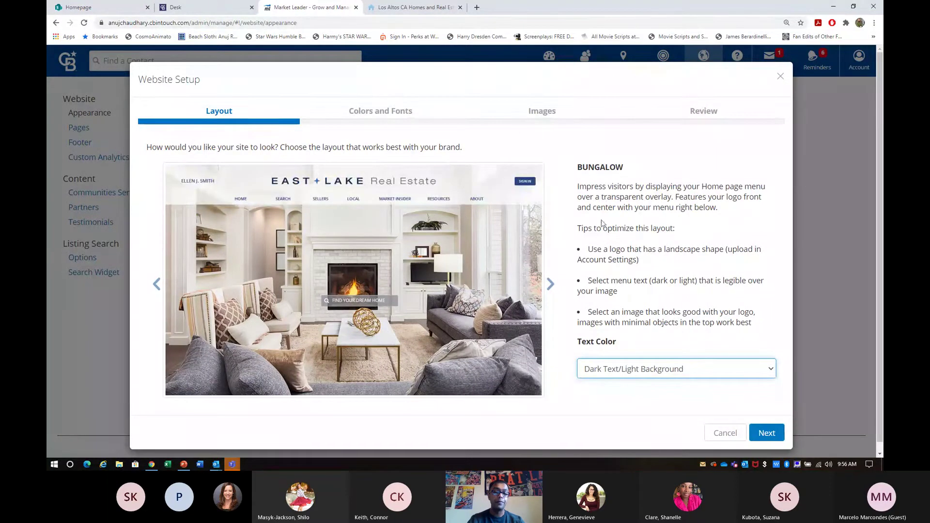
Review the wizard's Colors and Fonts stage, including the headline font and headline text color choices, and continue to the Images stage.
click(778, 435)
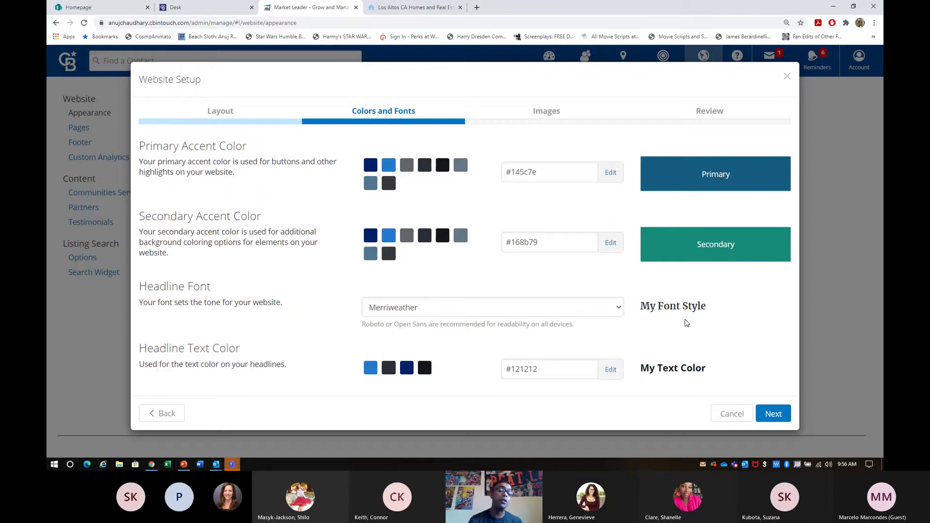
click(609, 304)
click(609, 304)
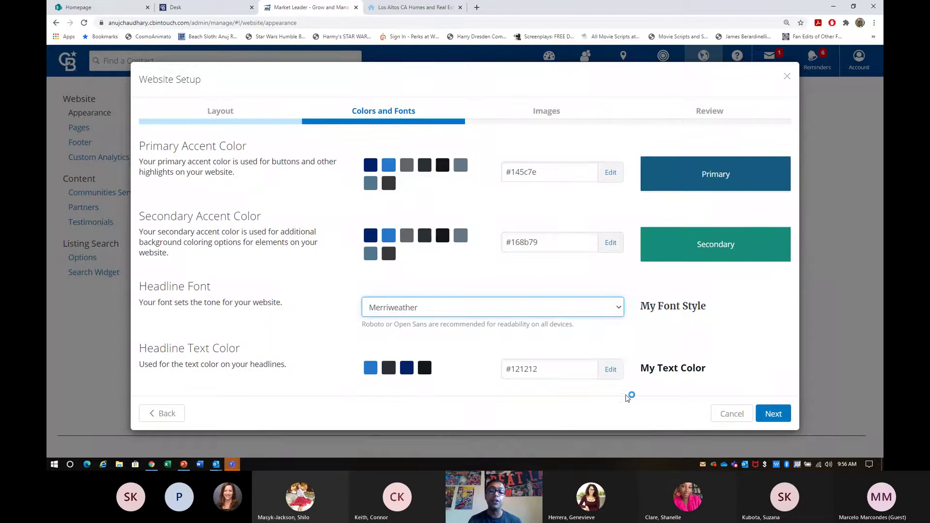
click(612, 368)
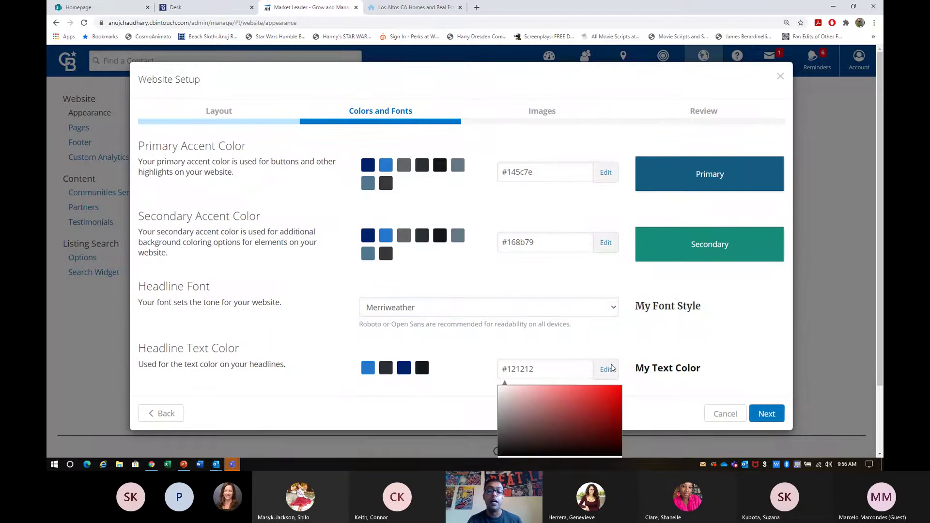
click(663, 359)
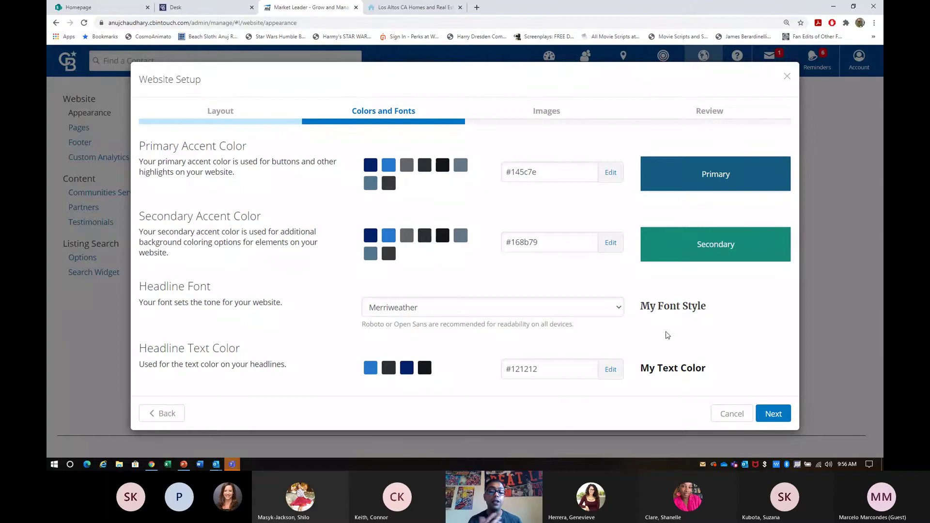
click(769, 424)
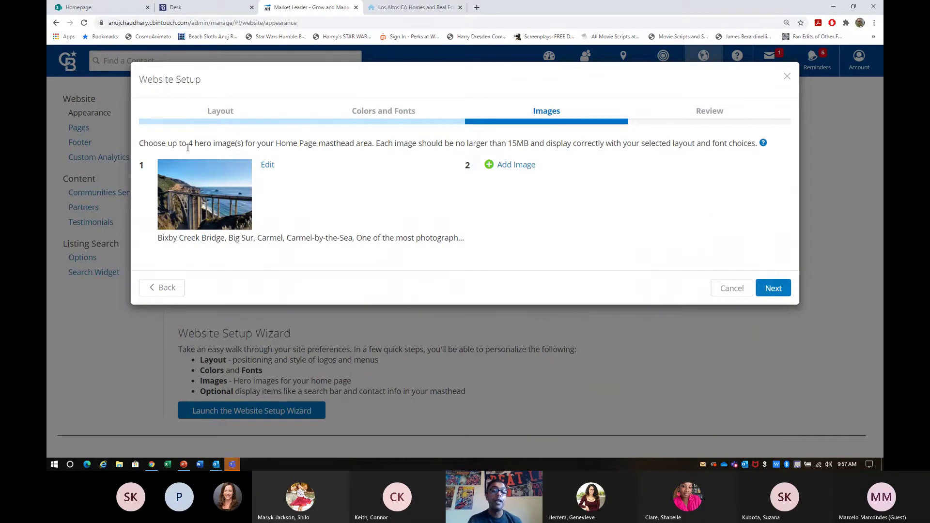
View another agent's website in a new browser tab as a hero image example, close it, and return to the setup wizard.
click(390, 4)
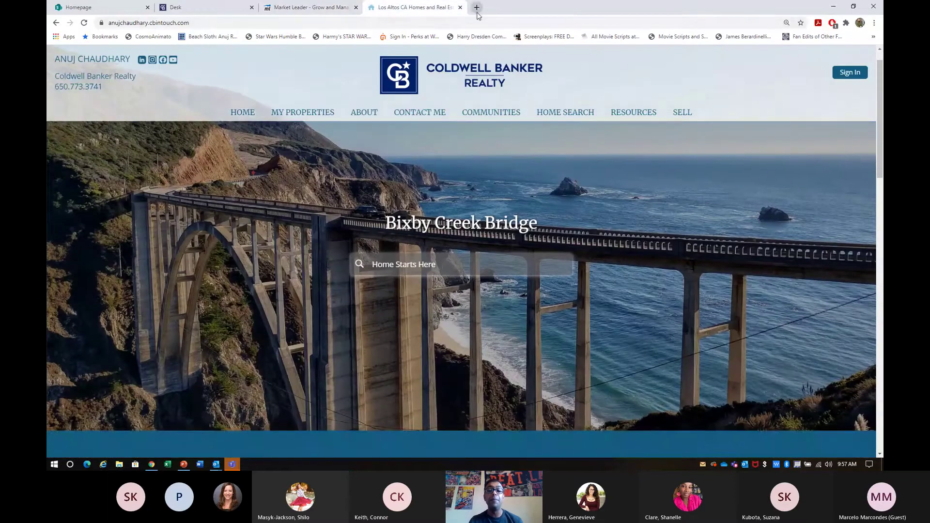
click(476, 7)
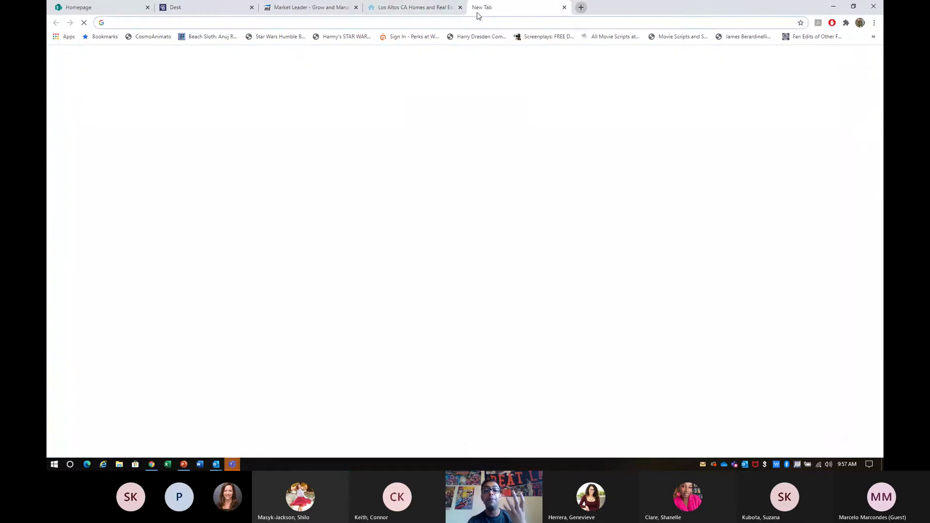
text(shannonshafferrealestate.com)
key(Return)
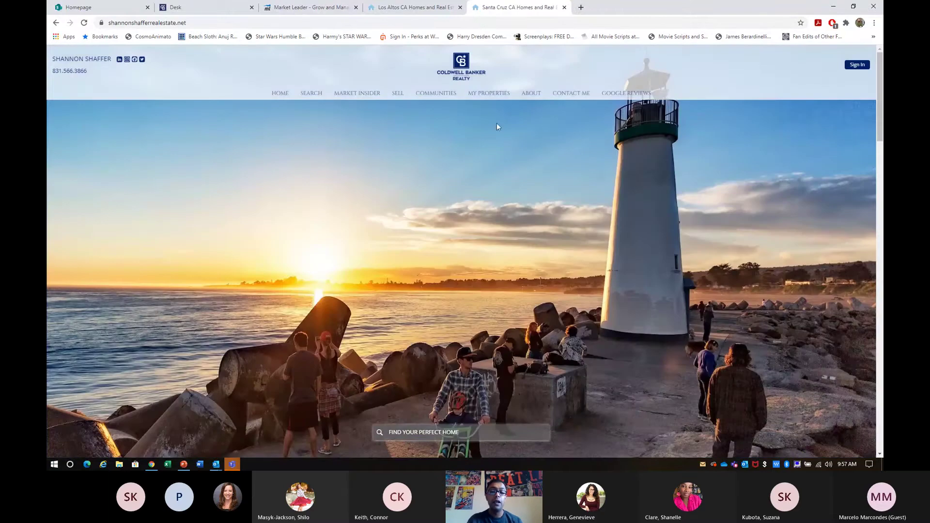
scroll(496, 123, down, 1)
scroll(496, 123, up, 1)
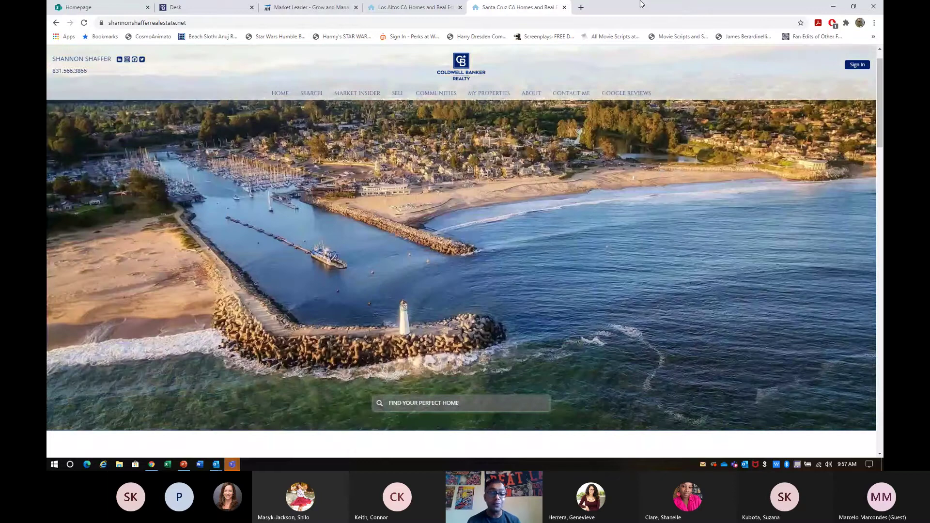
scroll(706, 153, down, 10)
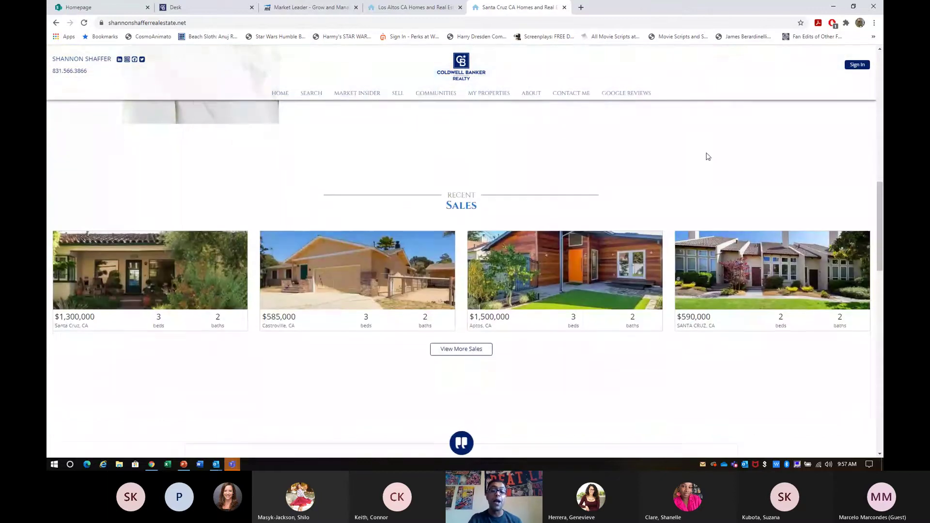
scroll(706, 152, up, 10)
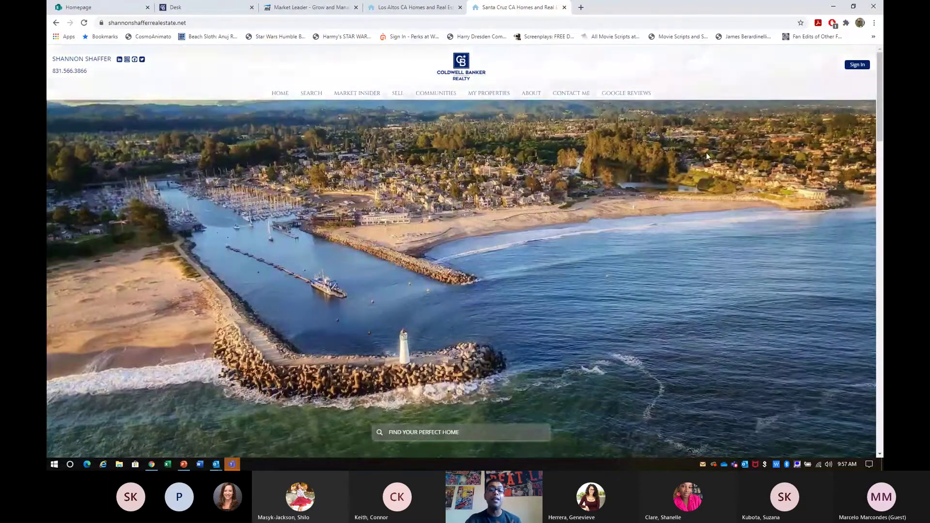
click(564, 7)
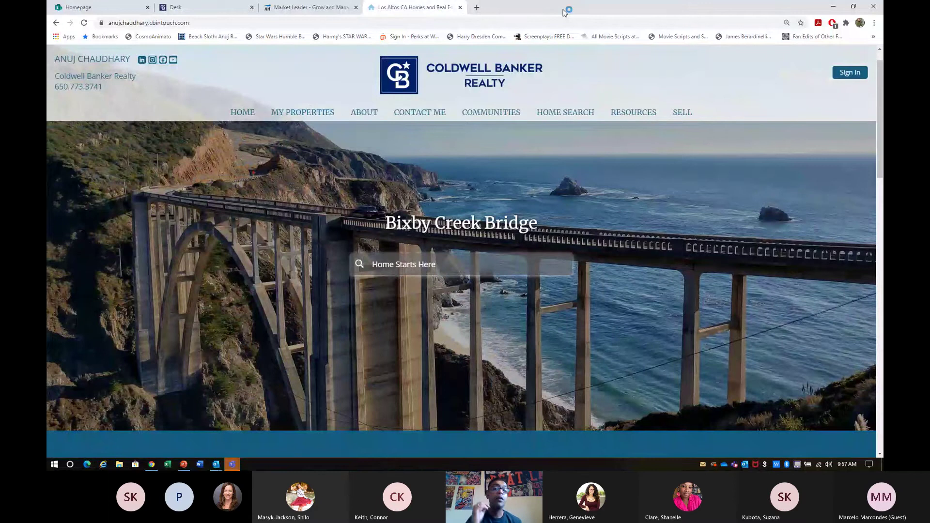
click(310, 7)
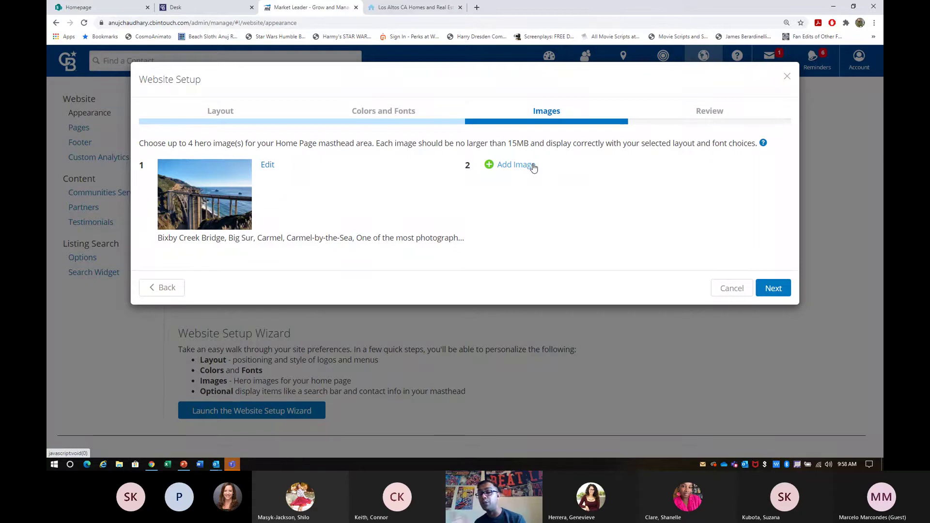
Start adding a second hero image and browse the Websites images, My Profile Photos and Catalog sources.
click(533, 167)
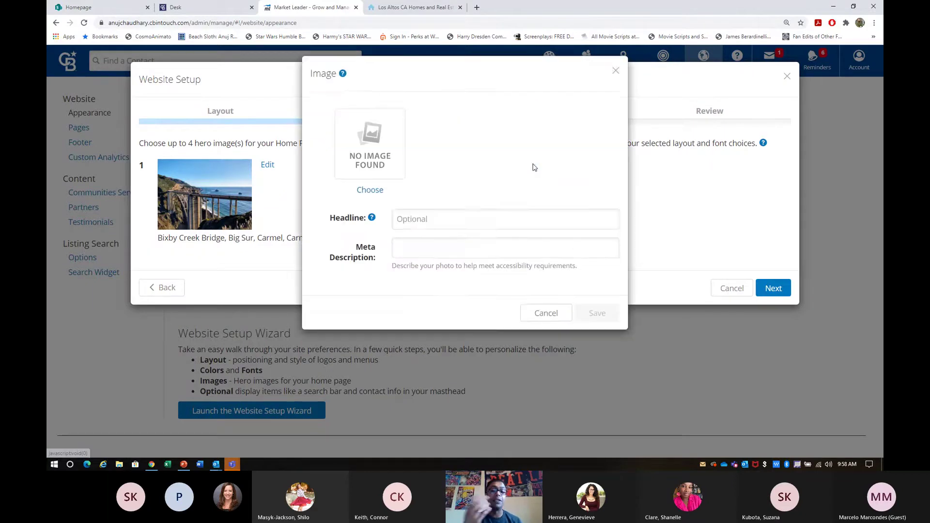
click(377, 197)
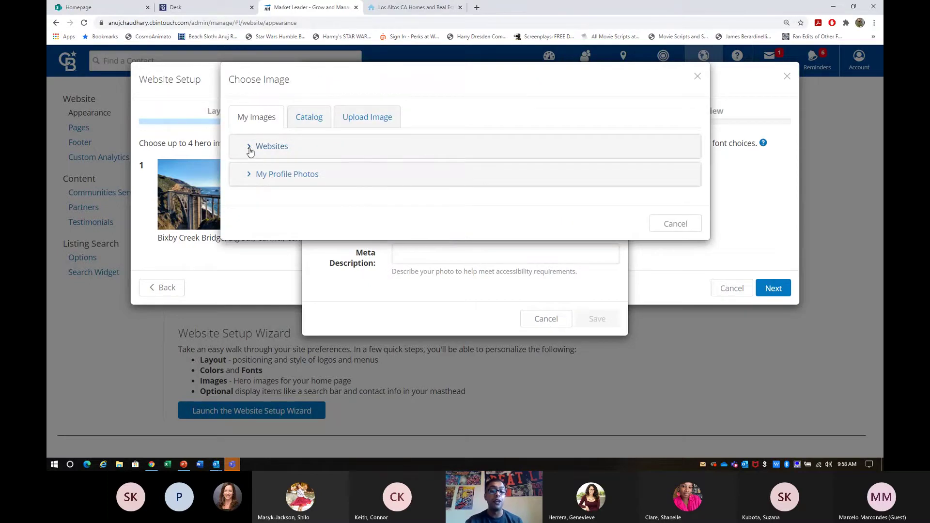
click(250, 147)
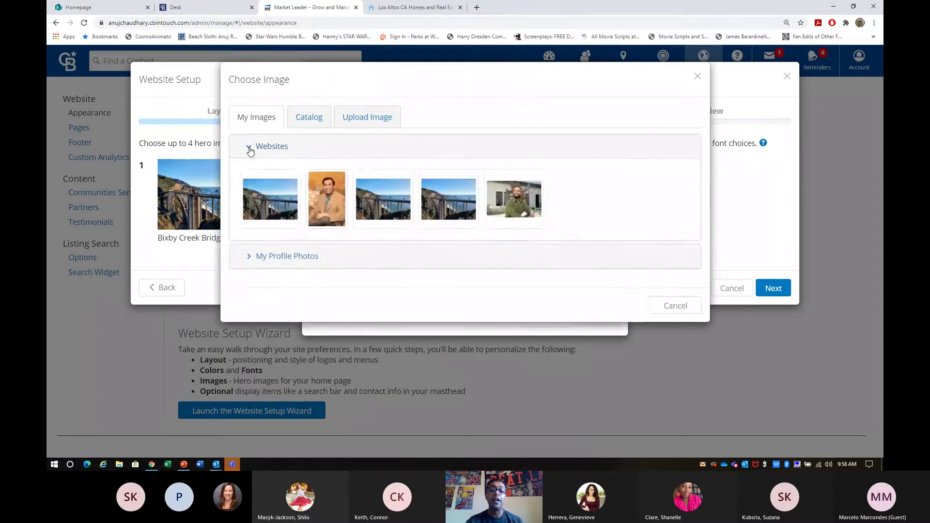
click(251, 148)
click(250, 175)
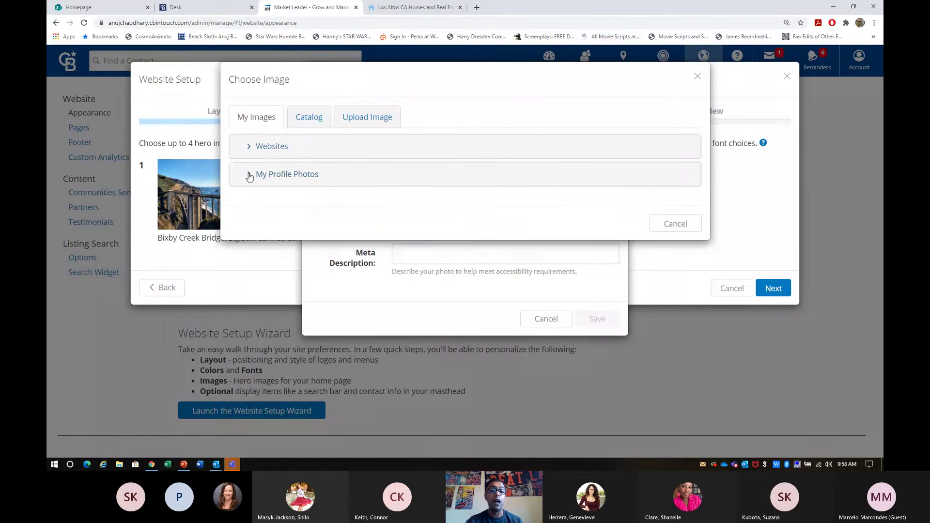
click(303, 125)
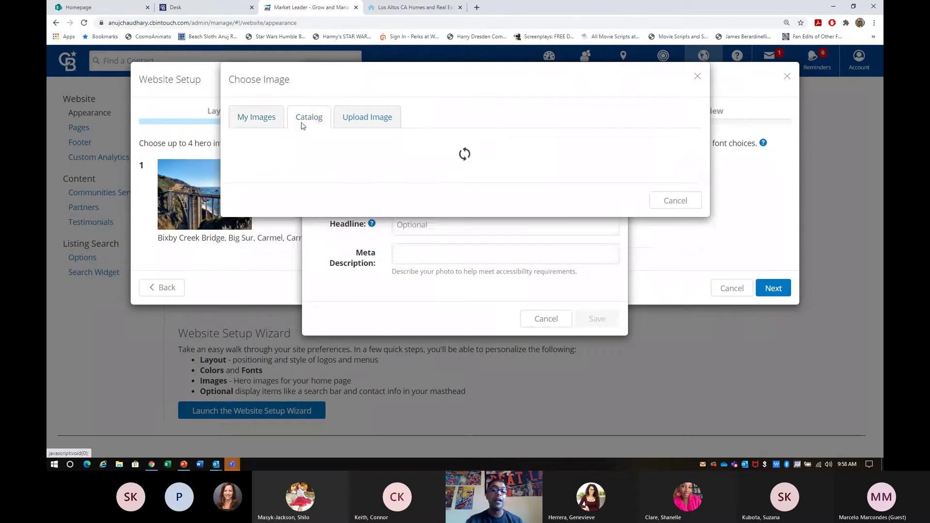
Look at the image upload option and its file selection, and cancel without choosing a file.
click(347, 121)
click(521, 155)
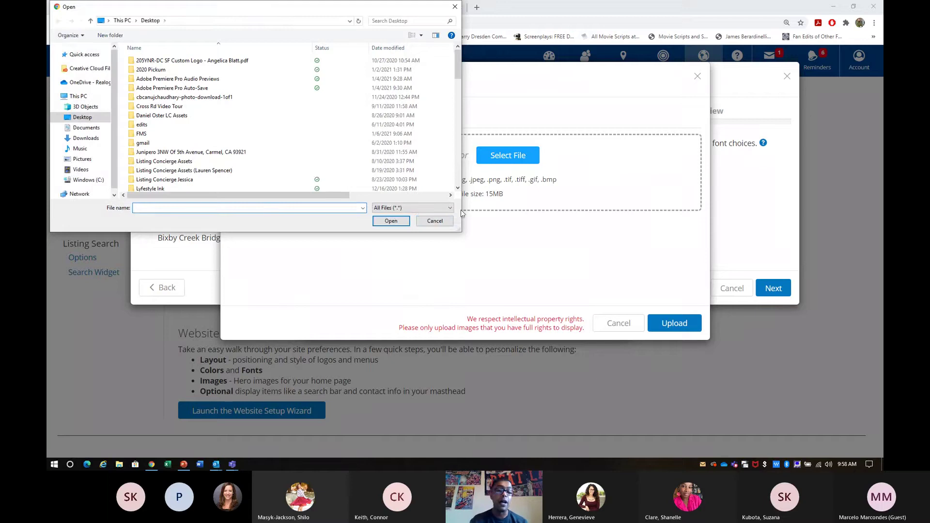
click(442, 222)
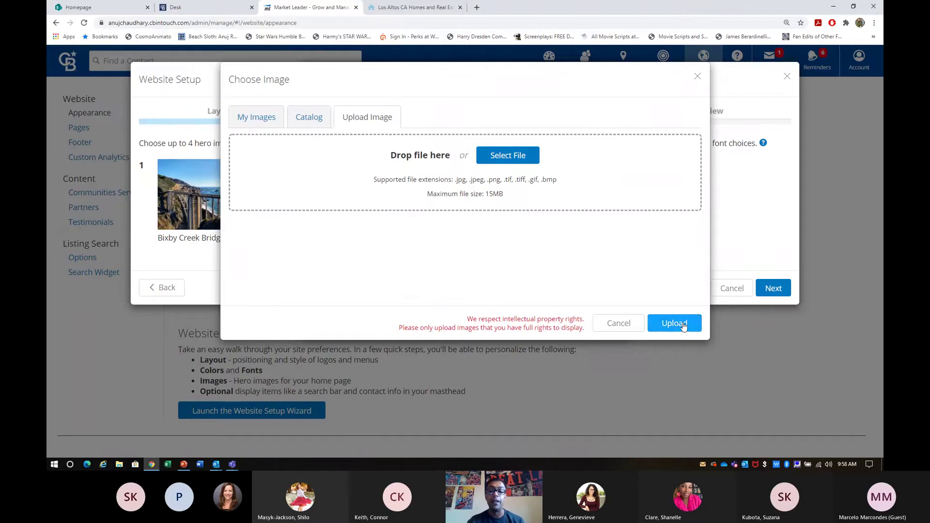
click(618, 323)
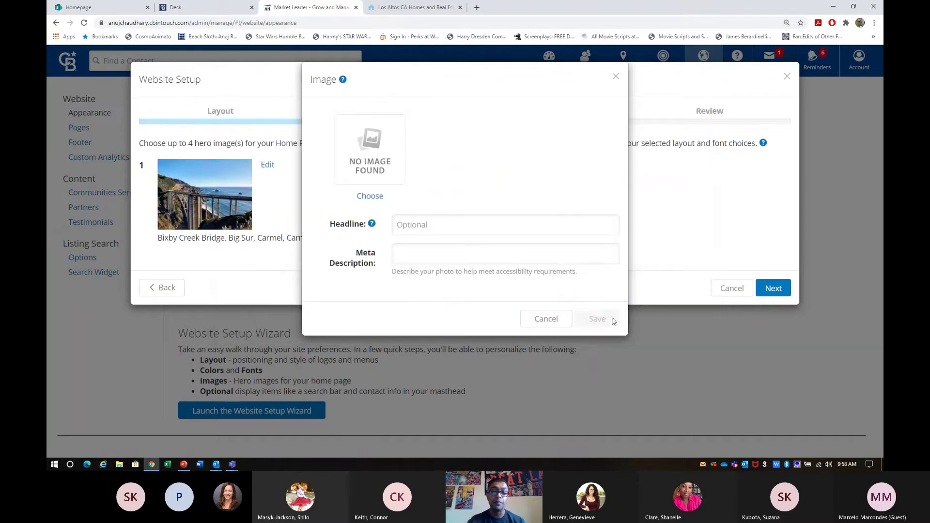
Examine the new image's Headline and Meta Description fields, compare them with the public home page headline, and cancel the image.
click(466, 227)
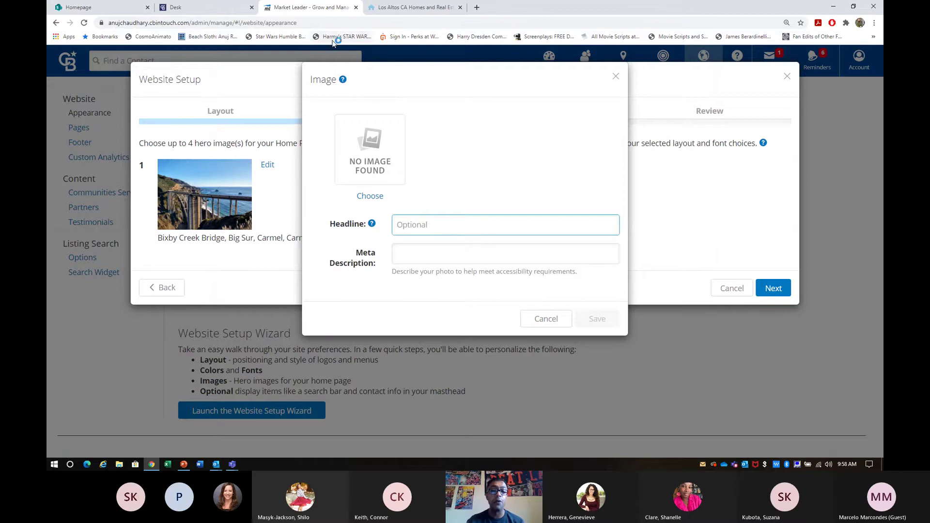
click(407, 8)
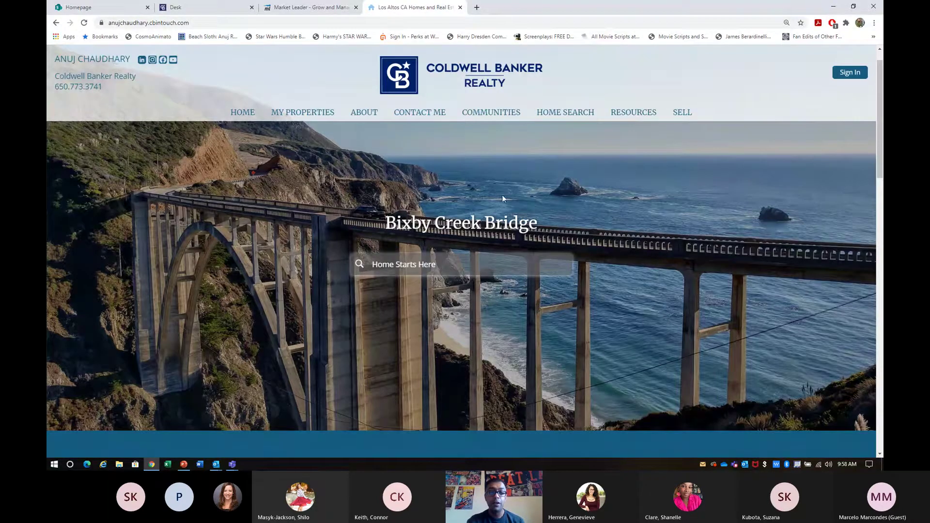
click(318, 6)
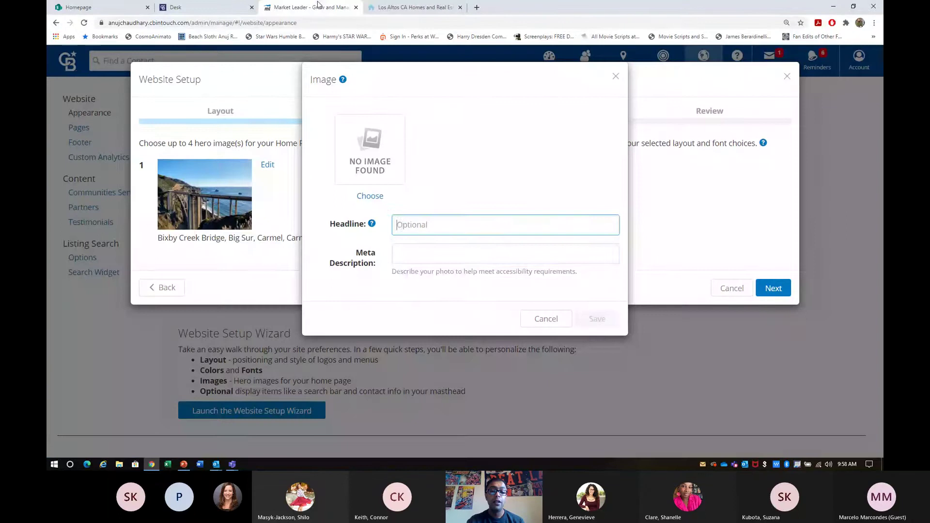
click(465, 254)
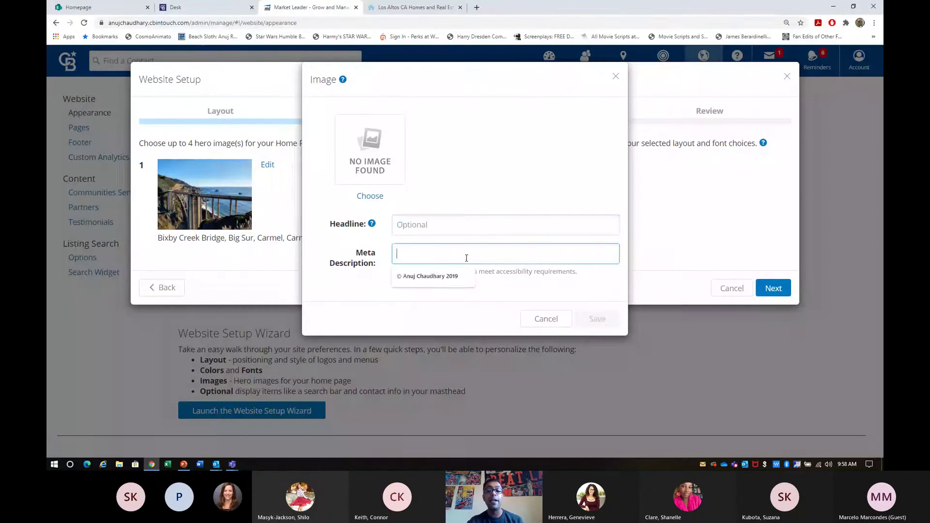
click(551, 321)
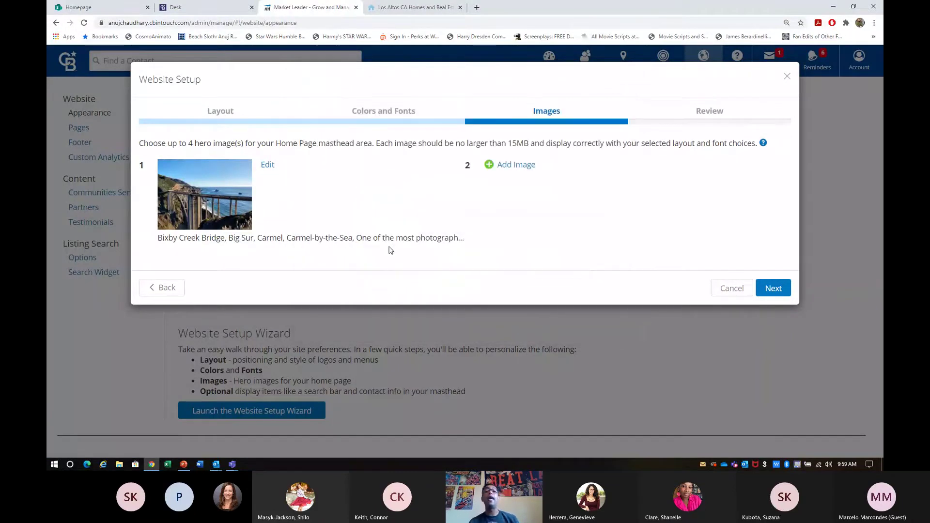
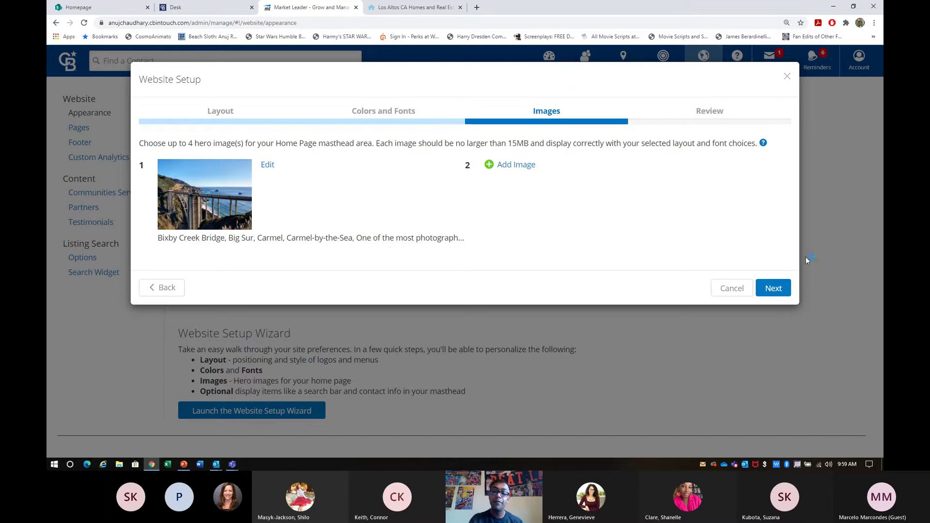
Continue to the Review stage and compare its contact info display options with the header of the public website.
click(773, 287)
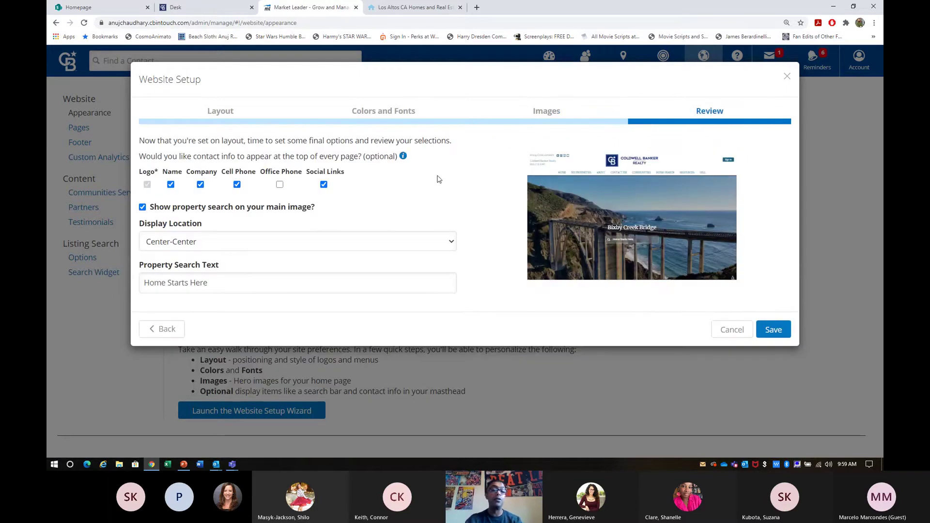
drag(150, 173, 343, 179)
click(412, 8)
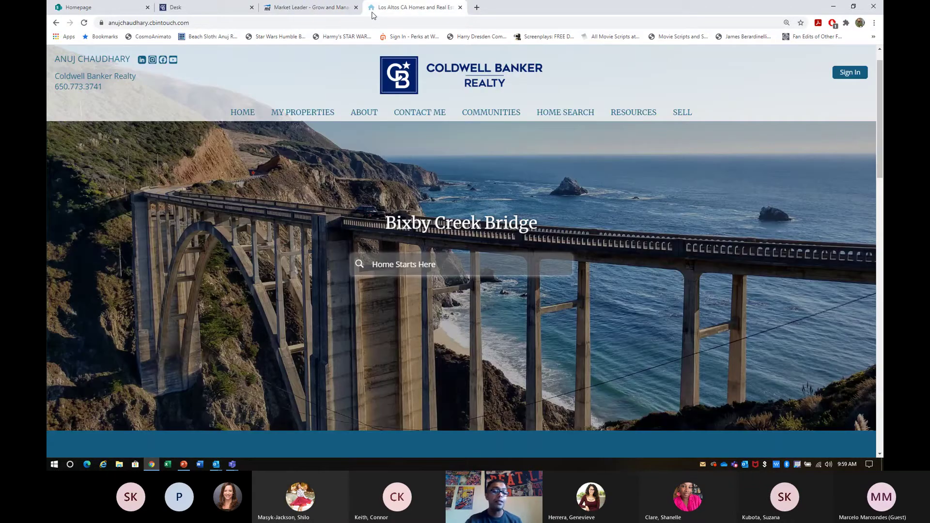
click(310, 8)
Look through the property search's Display Location options and the Property Search Text field without changing them.
click(247, 241)
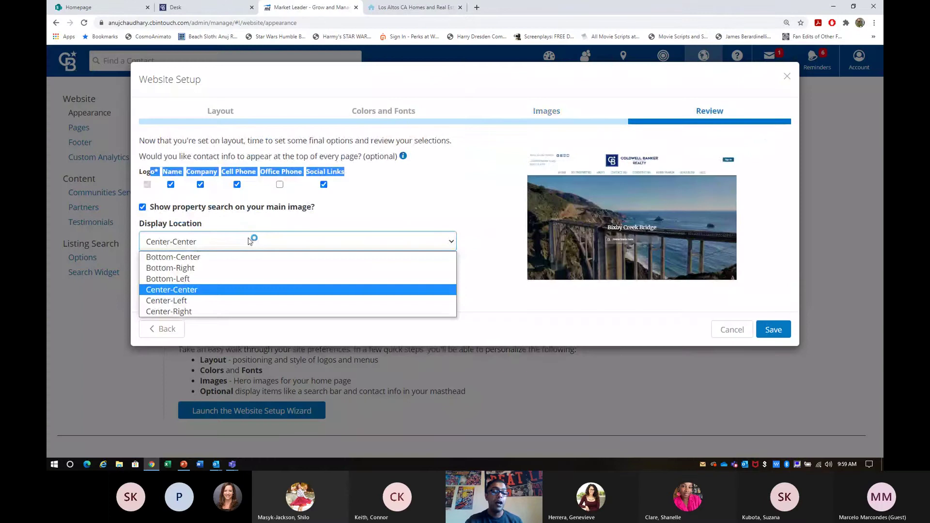
click(247, 241)
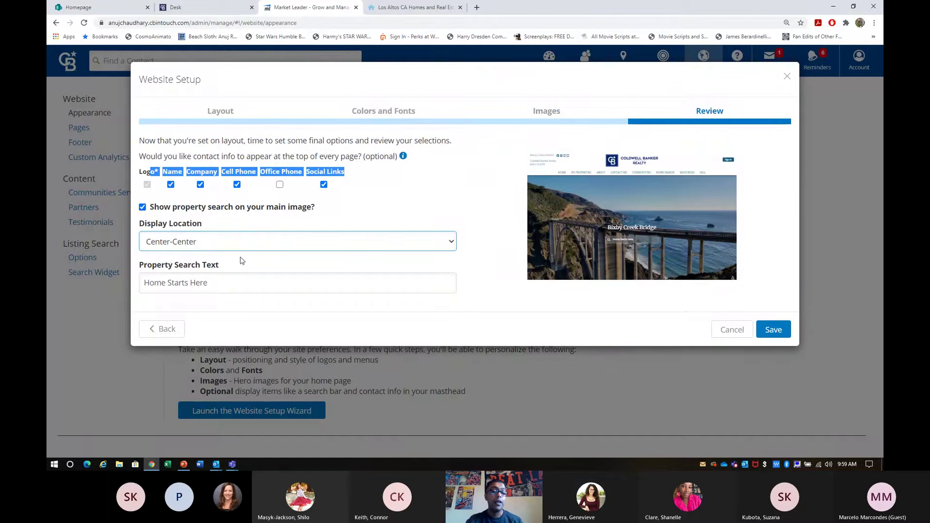
click(234, 285)
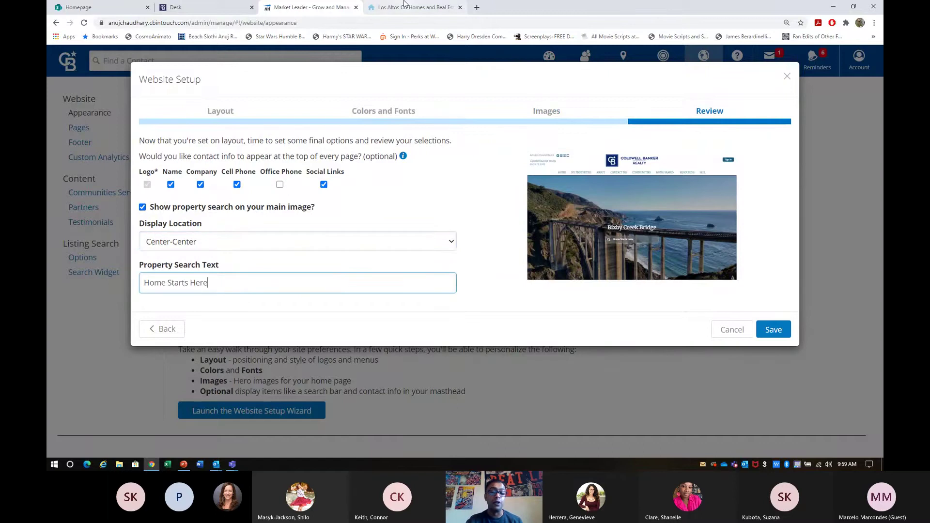
Check the property search on the public home page and try the Bottom-Center display location in the setup wizard.
click(404, 5)
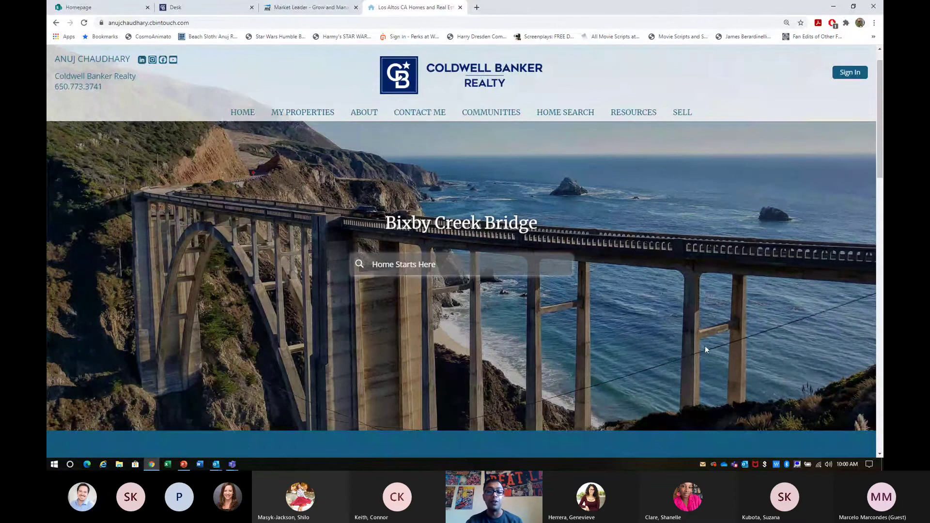
key(ctrl+shift+Tab)
click(246, 242)
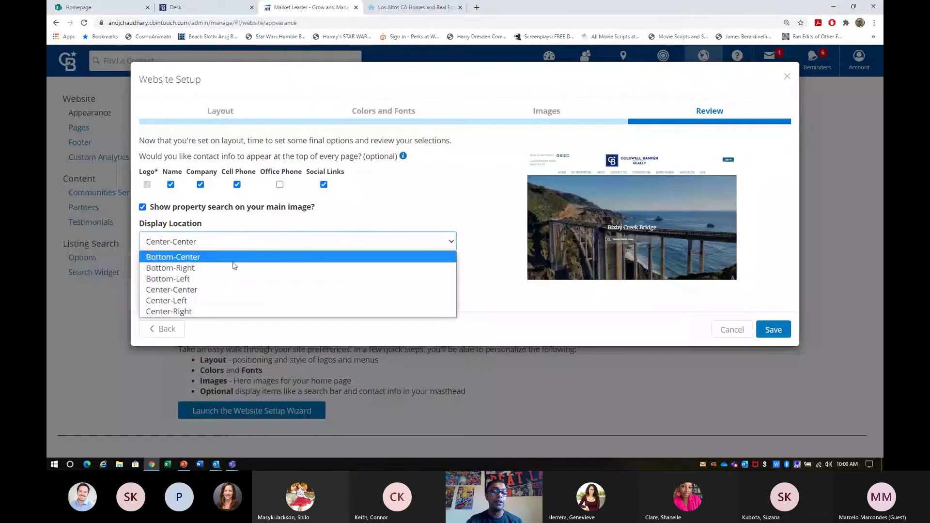
click(231, 257)
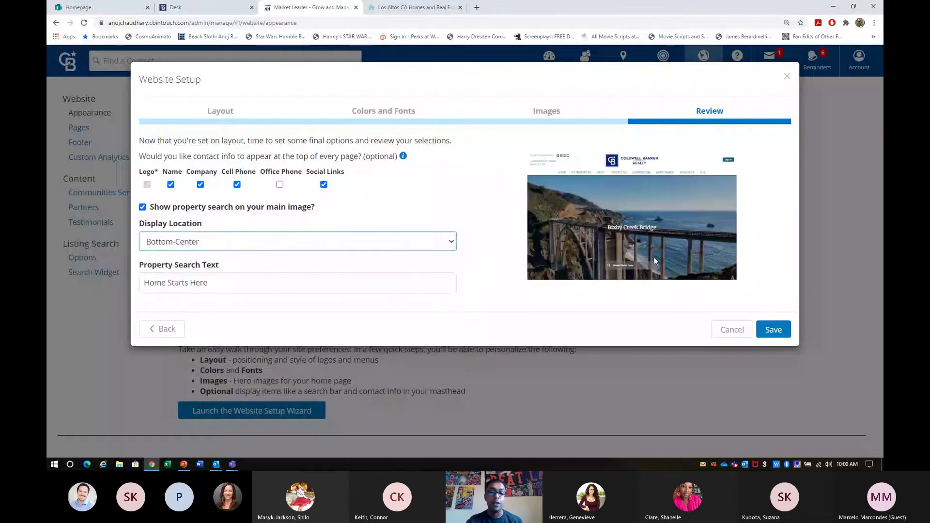
Set the property search's Display Location to Center-Center and save the website setup.
click(392, 243)
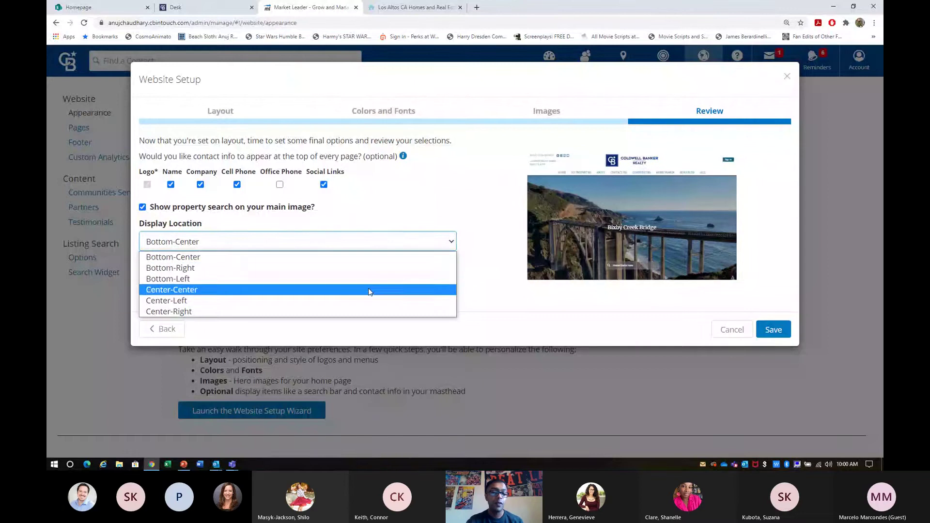
click(369, 290)
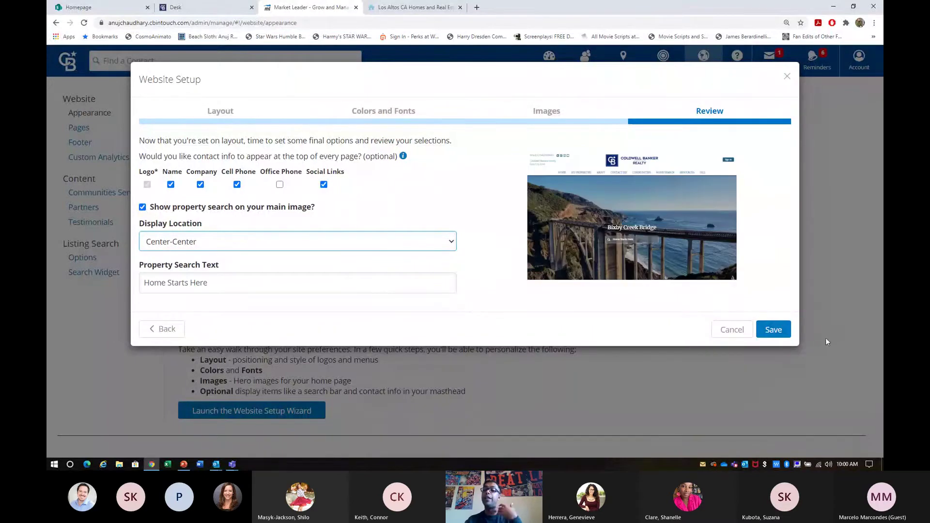
click(775, 330)
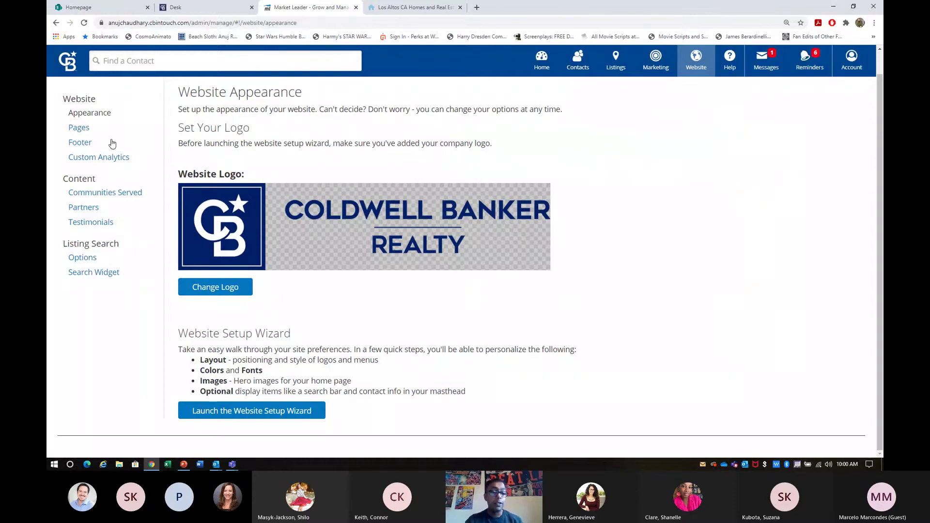
Go to the website's Pages and Menus, look at the Home page in the page editor, and close it without changes.
click(81, 128)
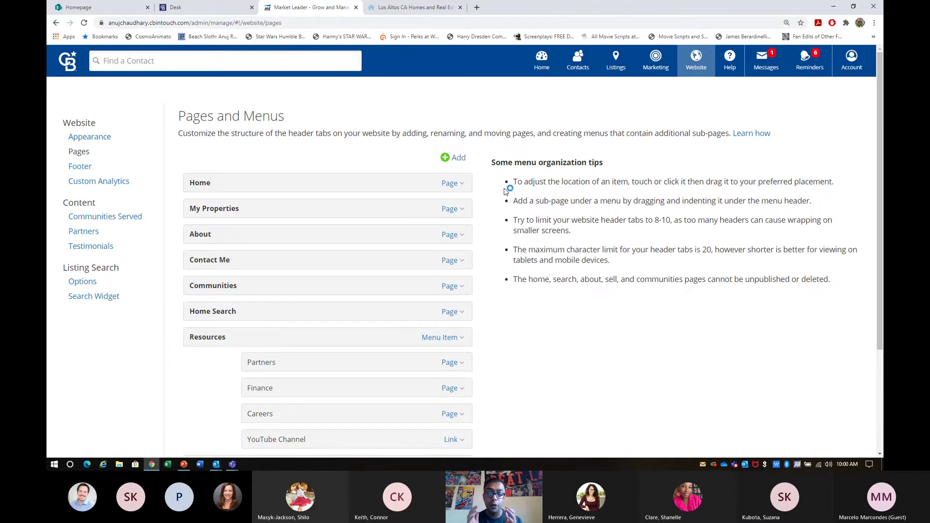
click(444, 184)
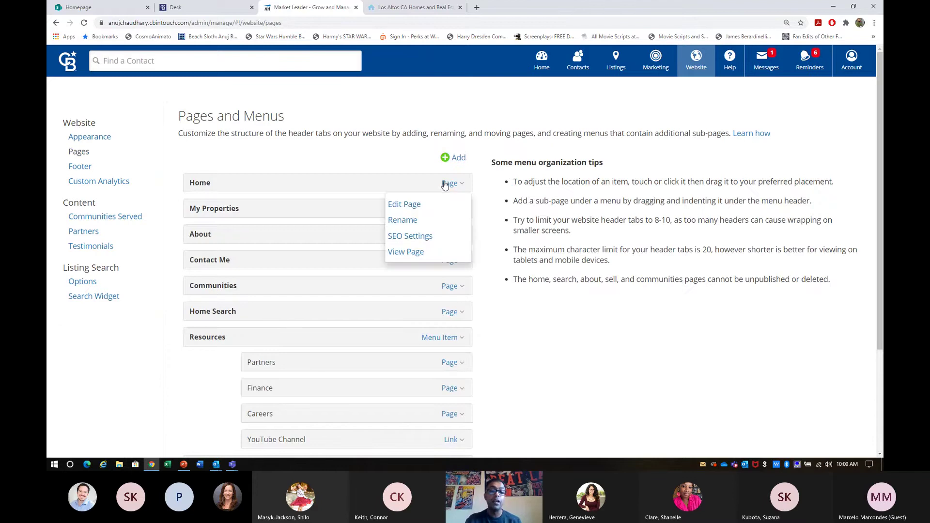
click(409, 205)
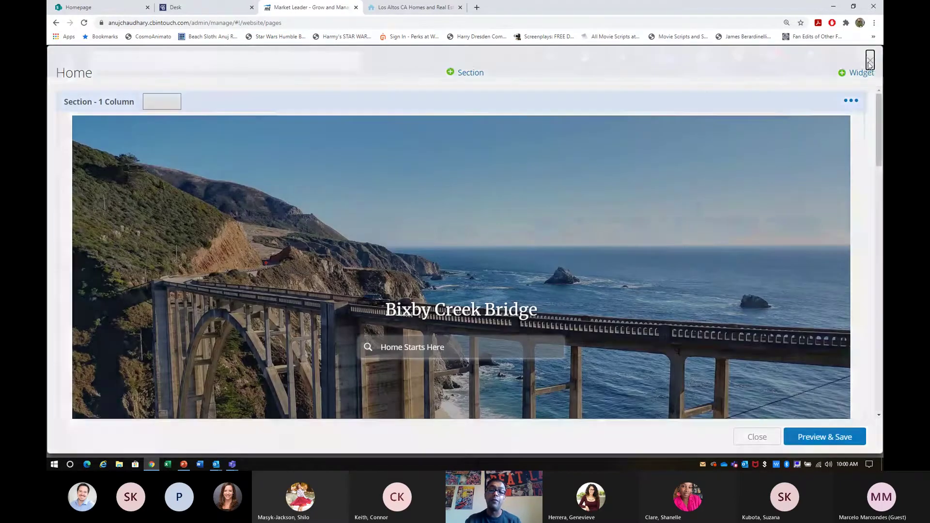
click(869, 61)
Return to site editing, reopen the Home page's editor, and close it without changing anything.
mouse_move(696, 67)
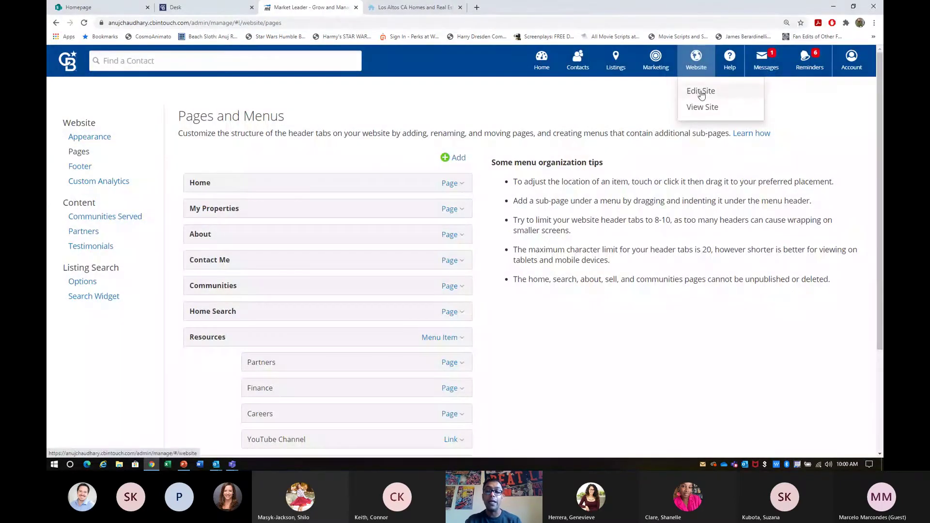
click(701, 93)
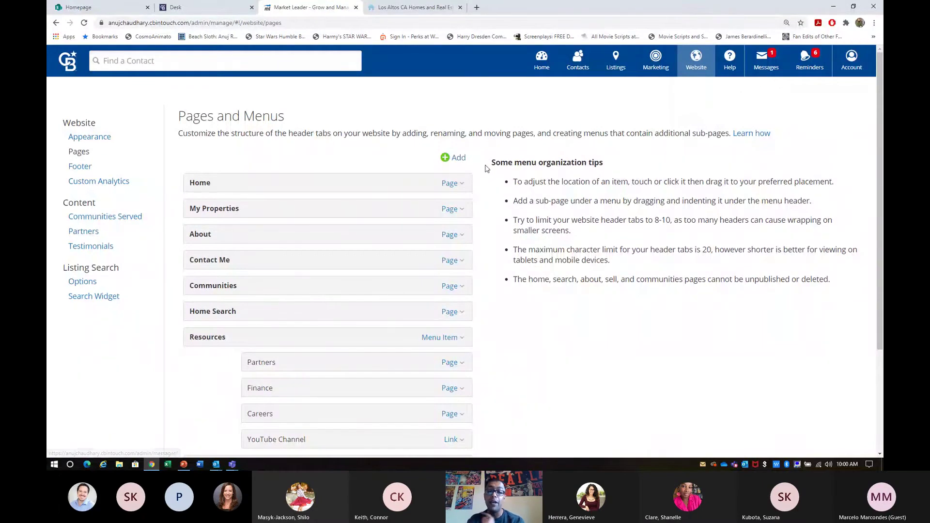
click(458, 183)
click(420, 208)
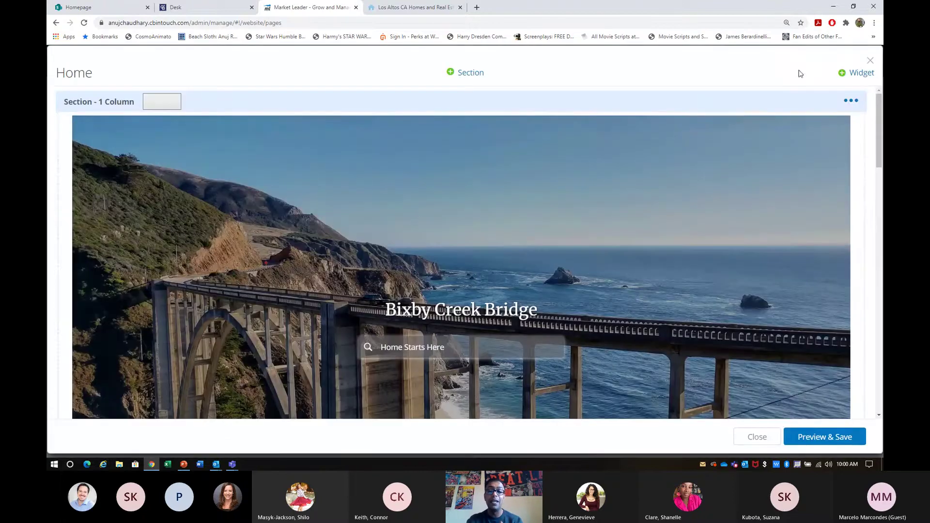
click(870, 61)
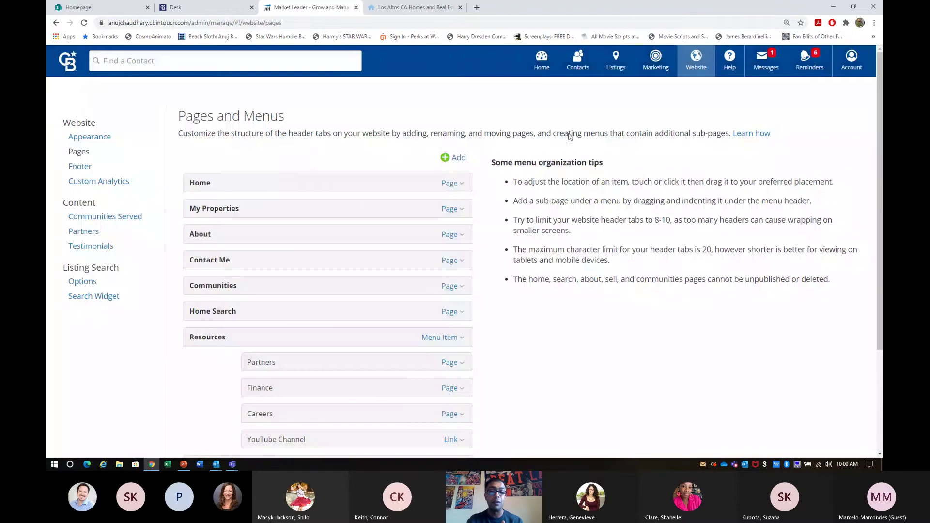
Edit the Home page and move the Agent Contact Card - Bio Summary widget above the testimonials widget.
click(443, 184)
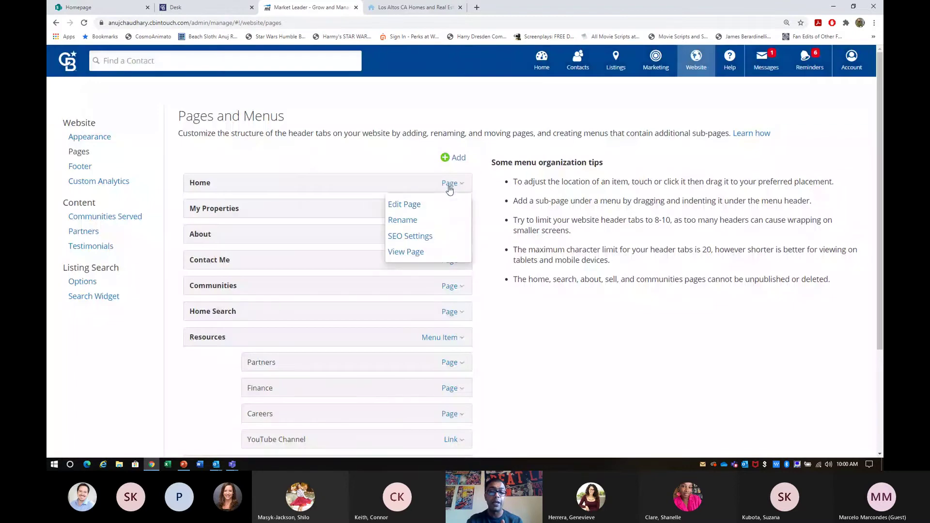
click(403, 207)
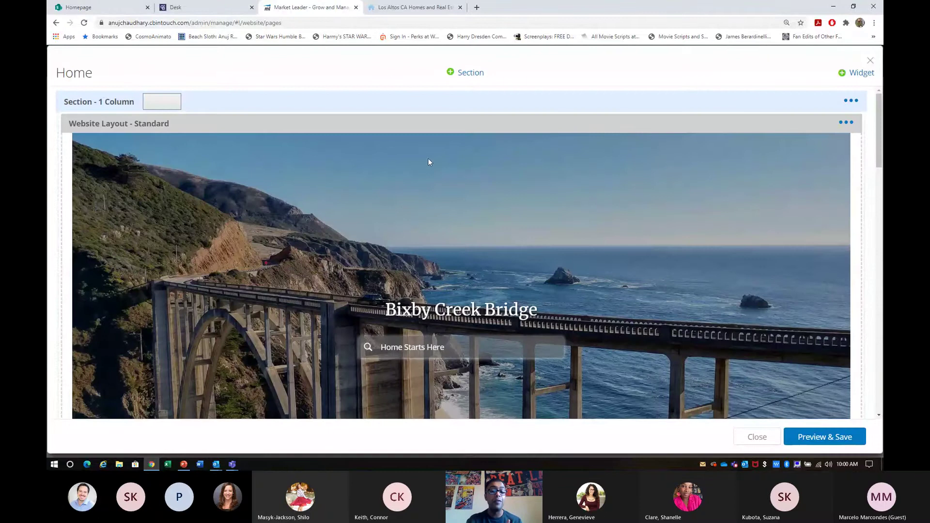
scroll(428, 160, down, 5)
scroll(428, 158, up, 5)
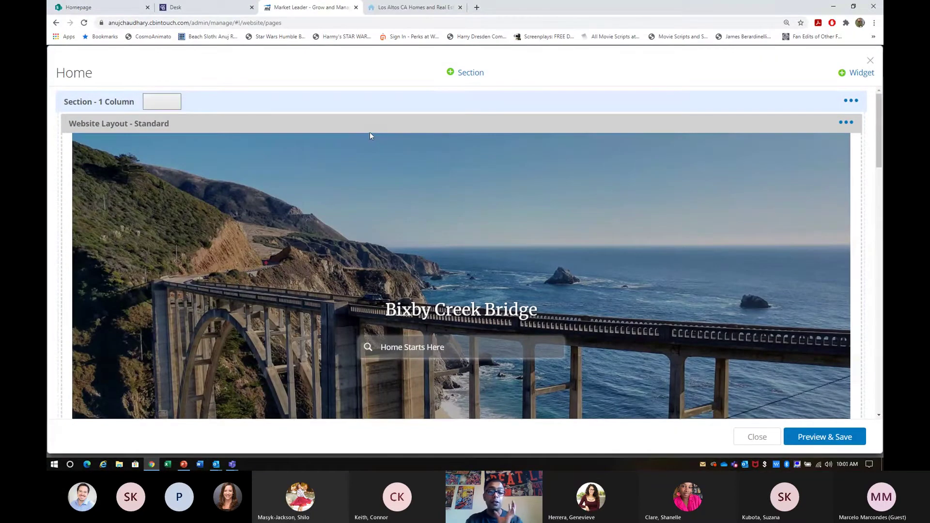
scroll(447, 201, down, 5)
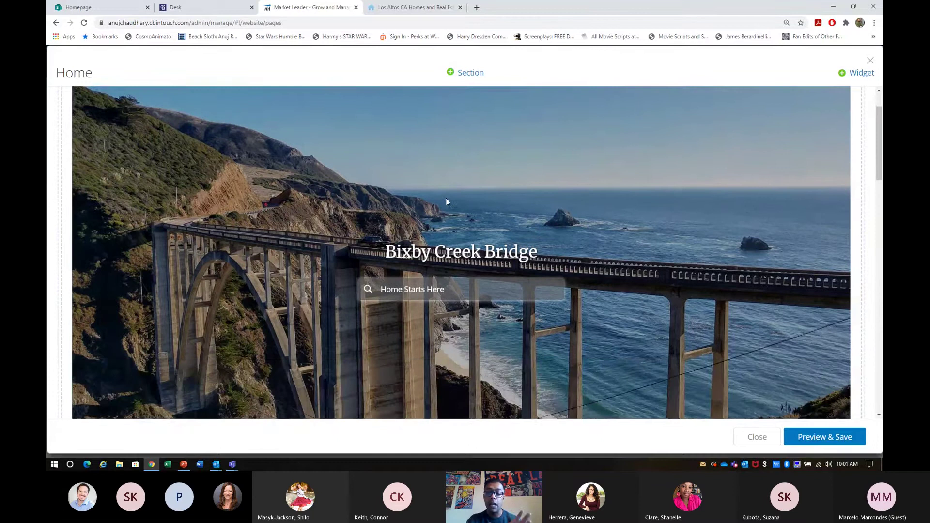
scroll(447, 199, down, 3)
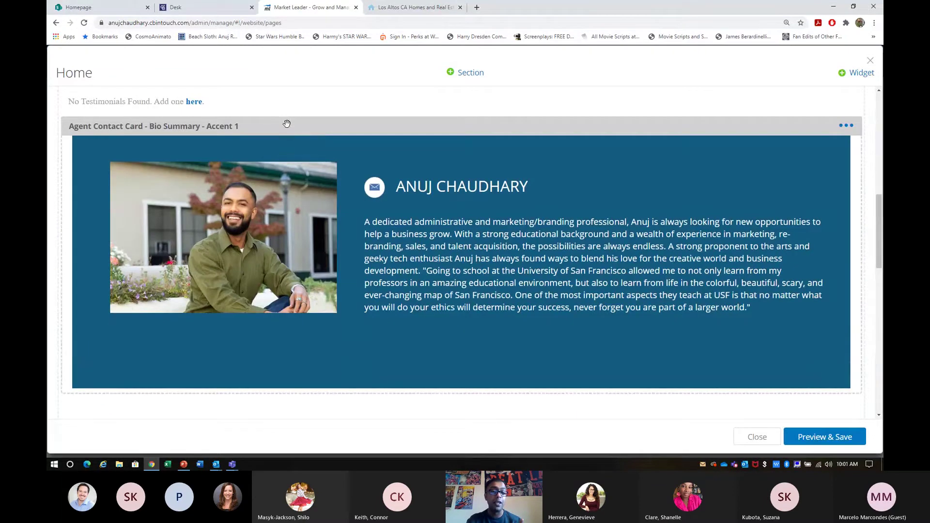
drag(286, 127, 274, 155)
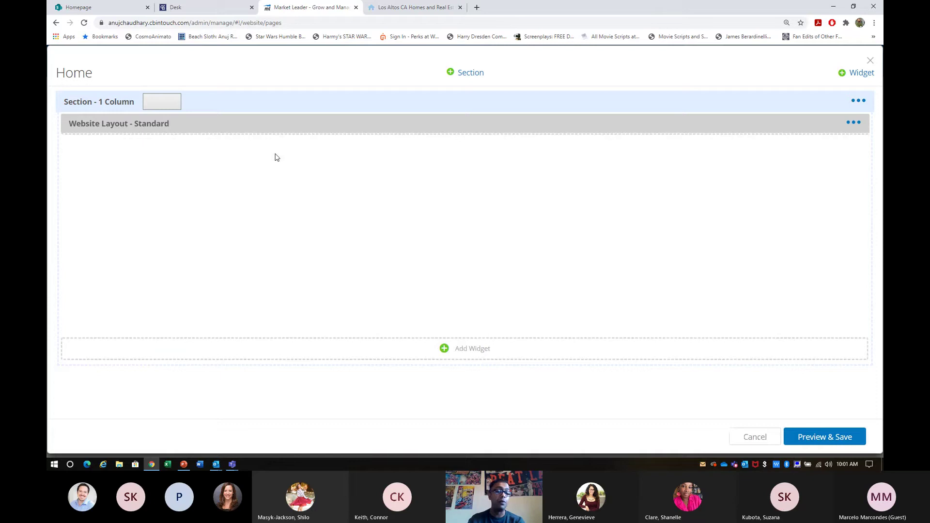
scroll(275, 155, down, 10)
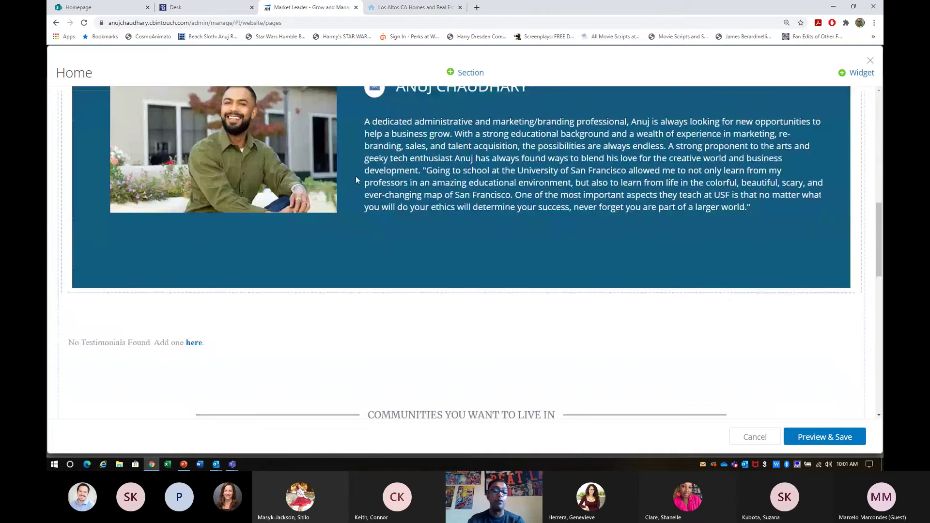
Browse the Communities Served widget's display styles, choose Photo Strip, and save the widget.
scroll(356, 179, down, 6)
scroll(355, 179, up, 2)
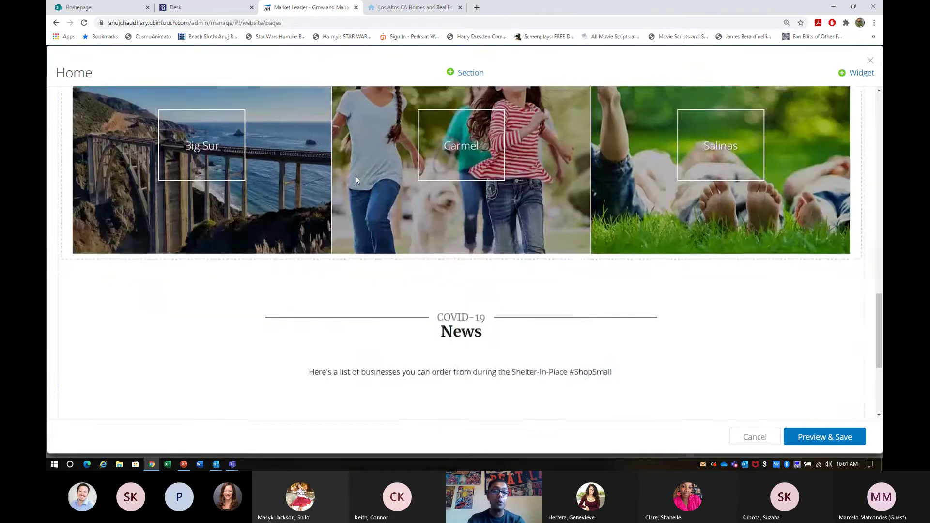
scroll(707, 203, up, 1)
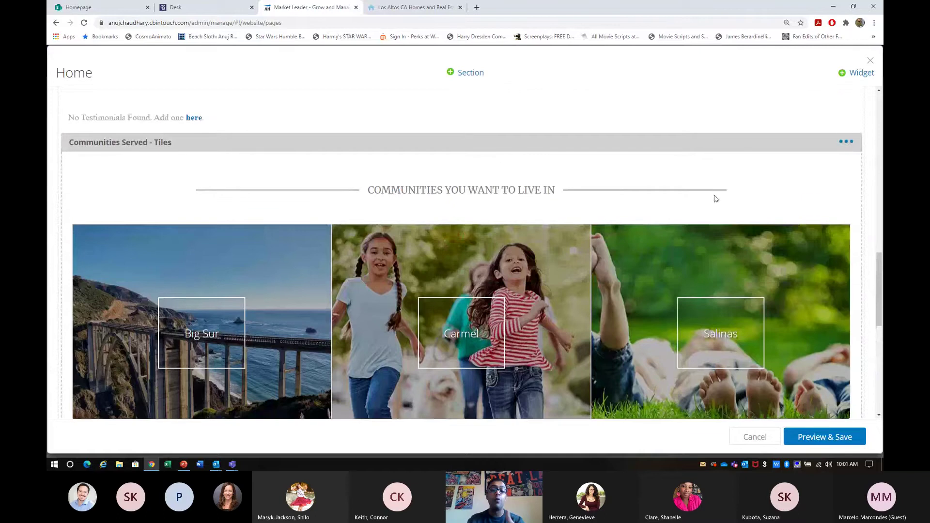
click(845, 145)
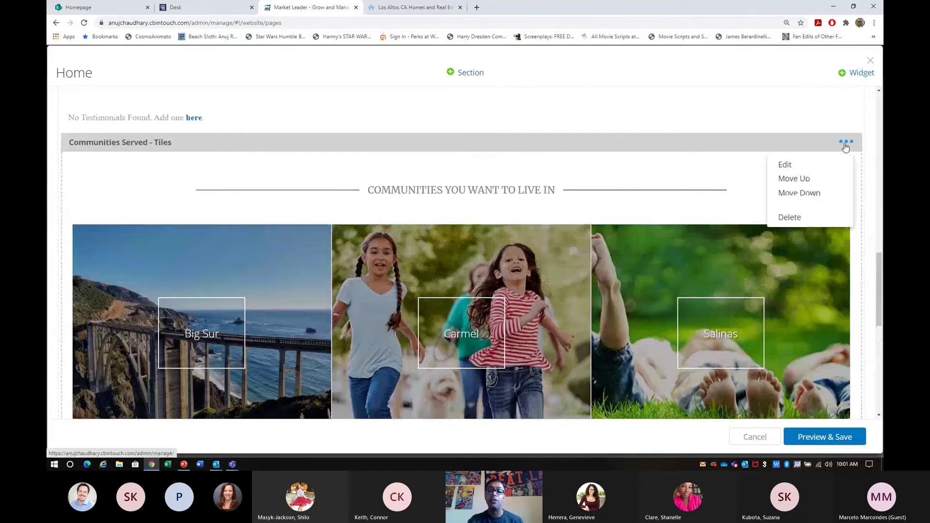
click(785, 165)
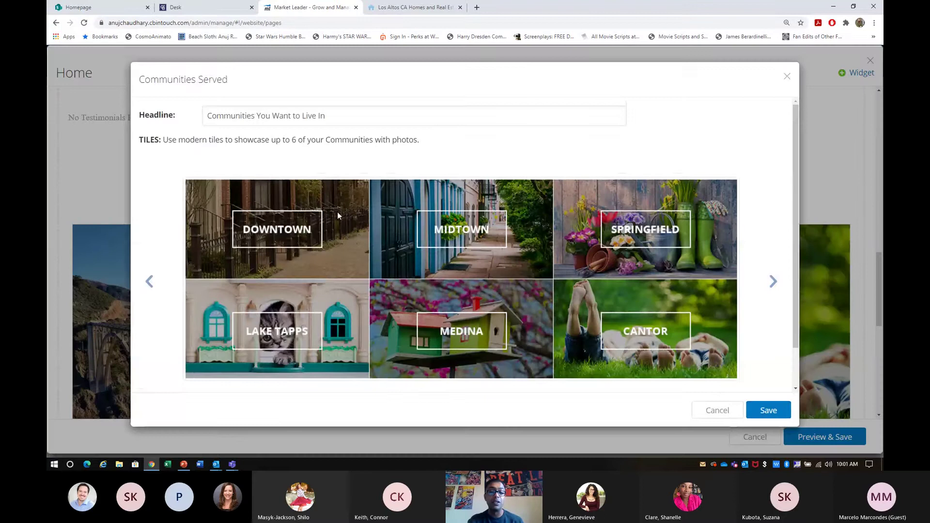
click(783, 289)
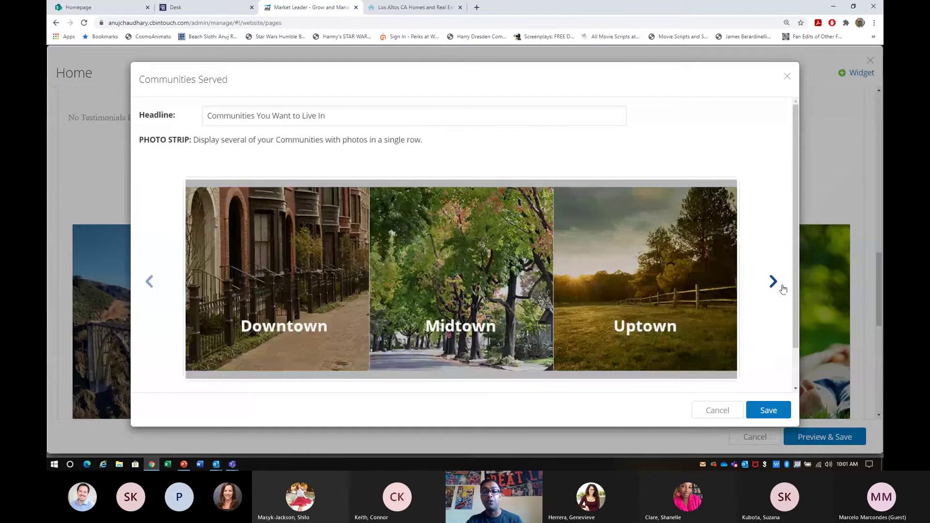
click(782, 289)
click(782, 289)
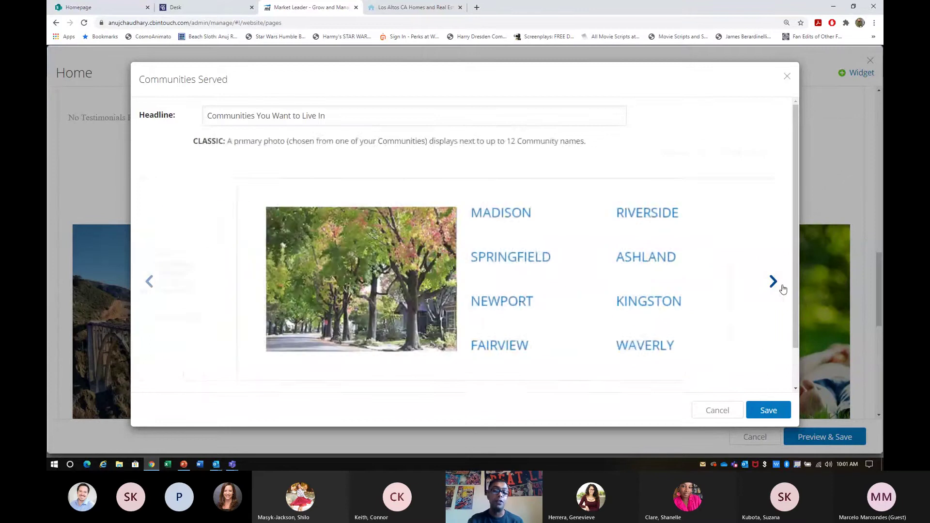
click(783, 289)
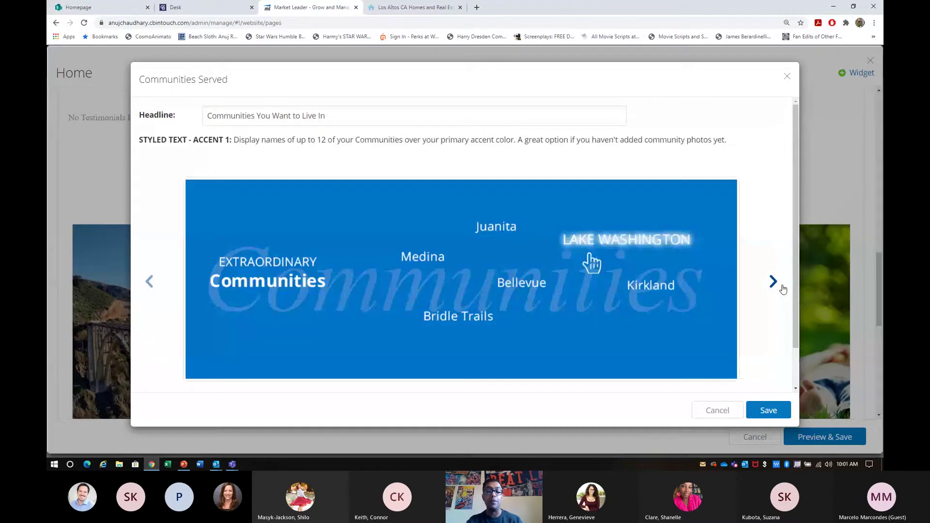
click(783, 289)
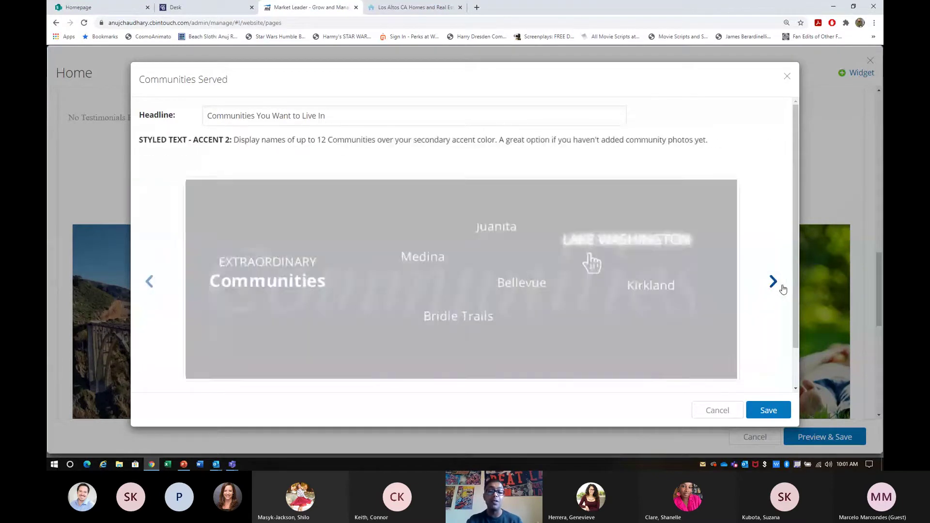
click(783, 289)
click(783, 289)
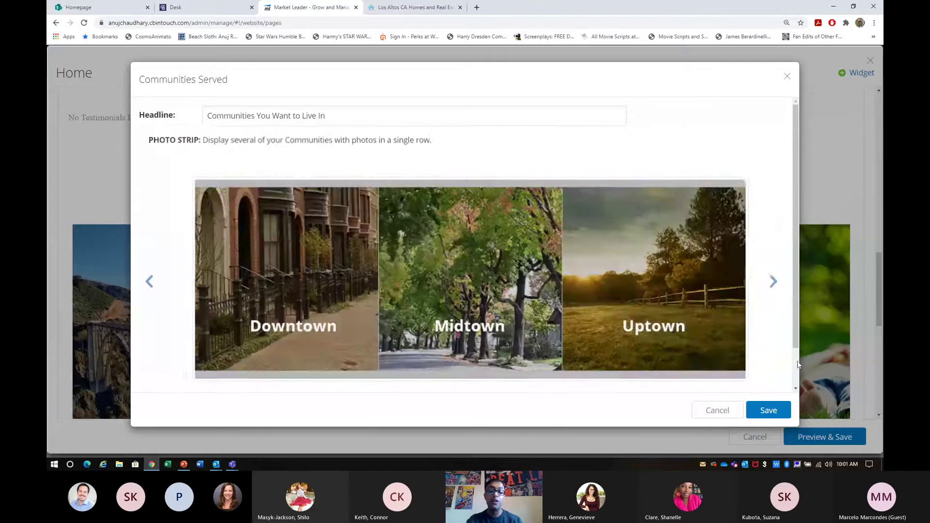
click(780, 414)
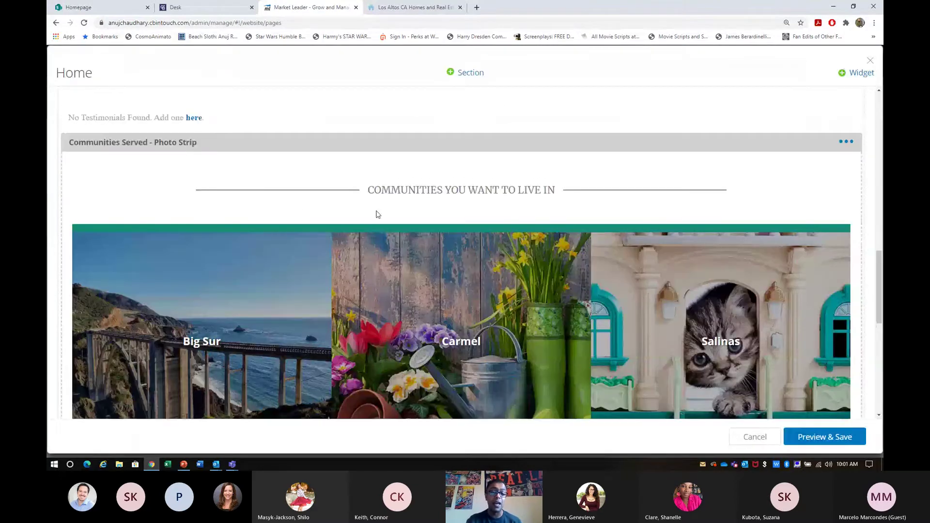
Delete the Custom Content - Covid-19 News widget from the Home page and confirm the deletion.
scroll(377, 214, down, 4)
click(857, 73)
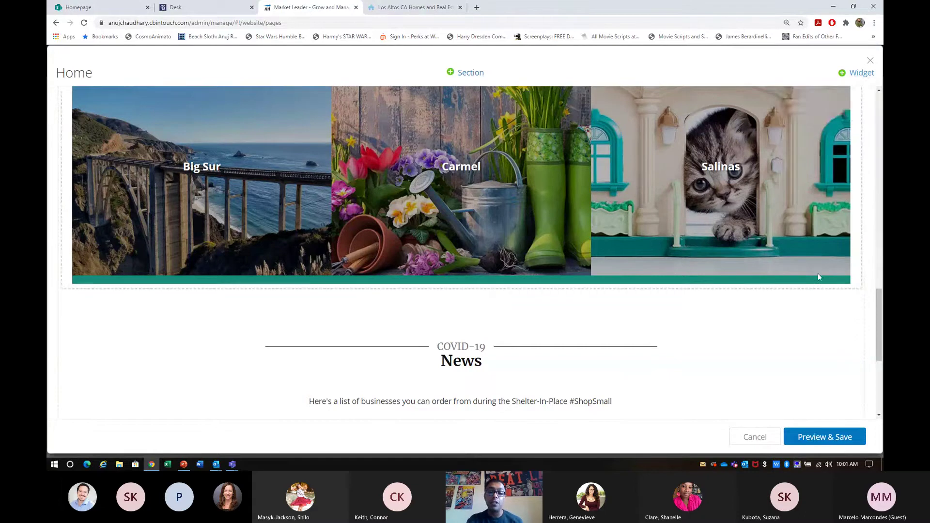
scroll(817, 273, down, 1)
click(846, 240)
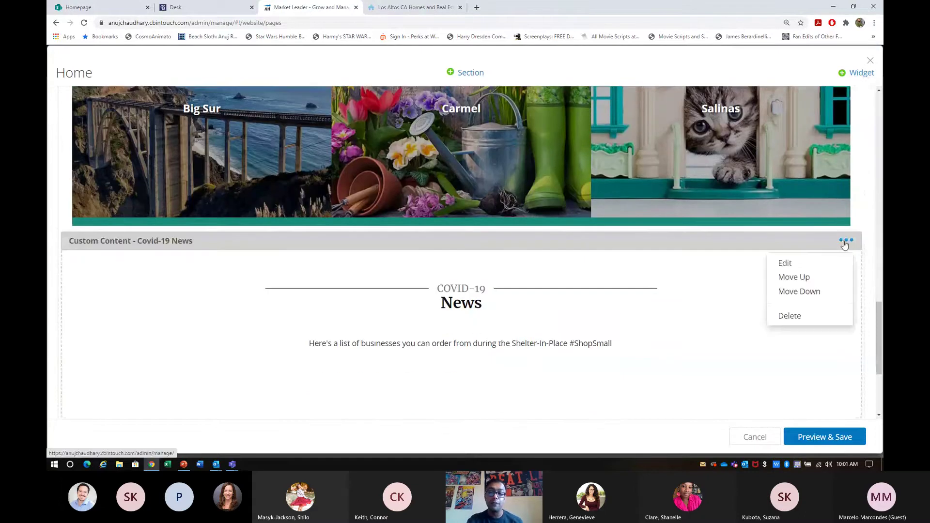
click(788, 316)
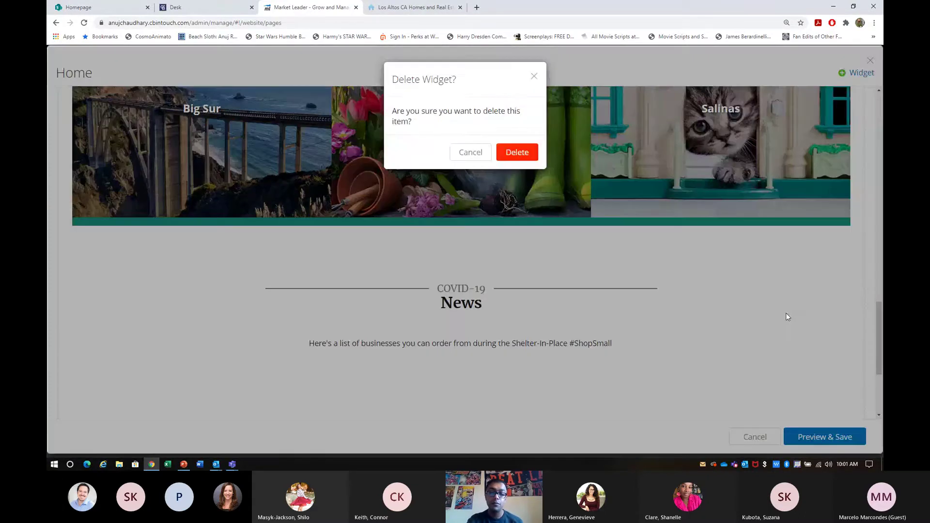
click(531, 154)
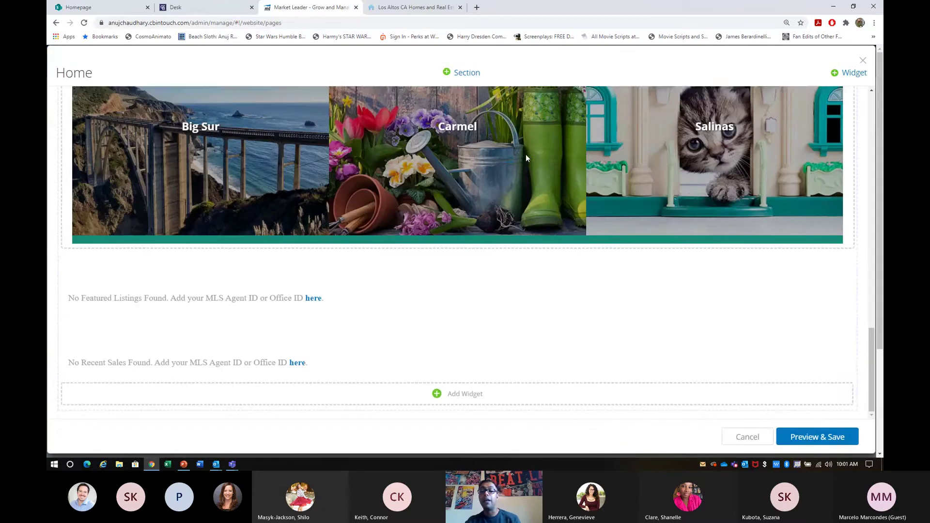
scroll(526, 157, up, 15)
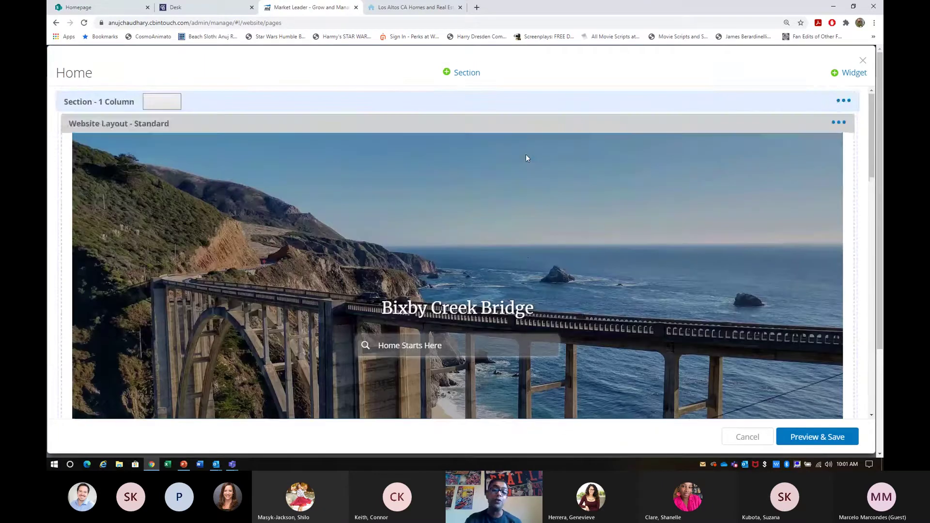
Review the edited Home page and preview it in the desktop, tablet and mobile layouts.
scroll(526, 158, down, 5)
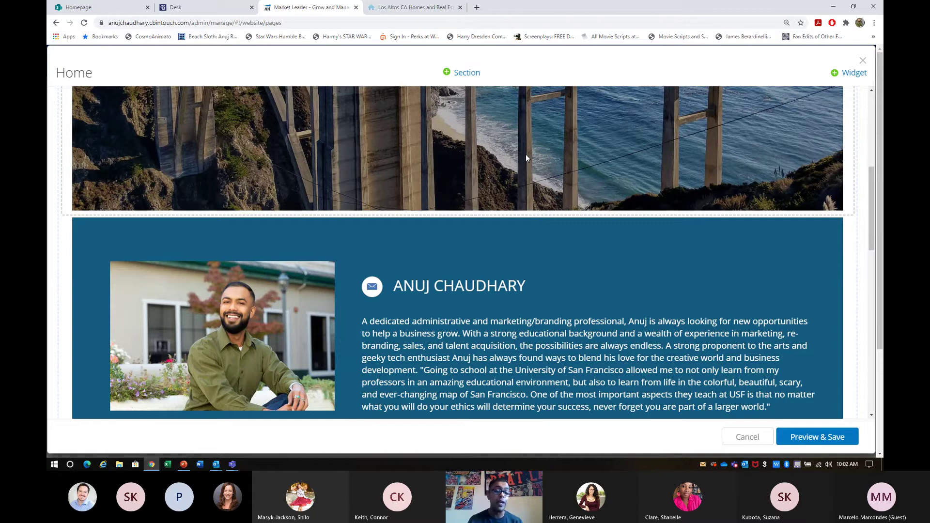
scroll(525, 157, up, 6)
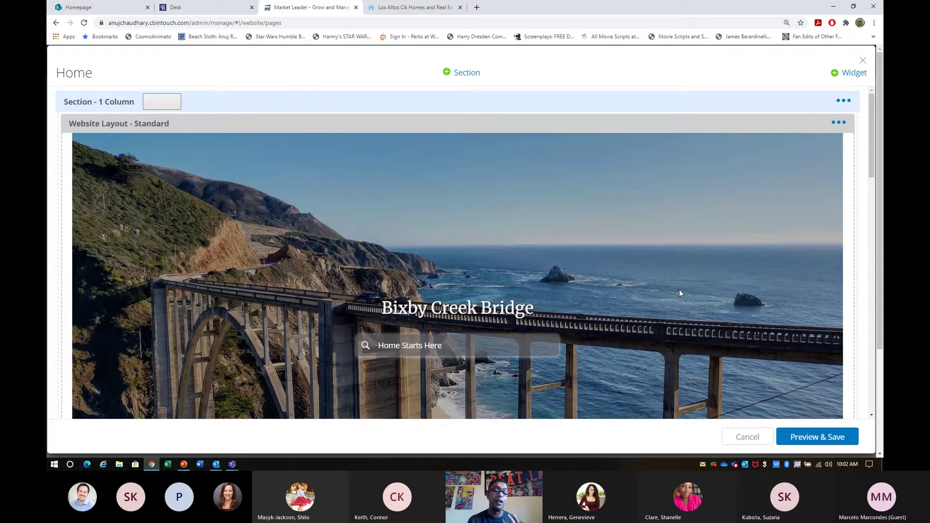
click(841, 437)
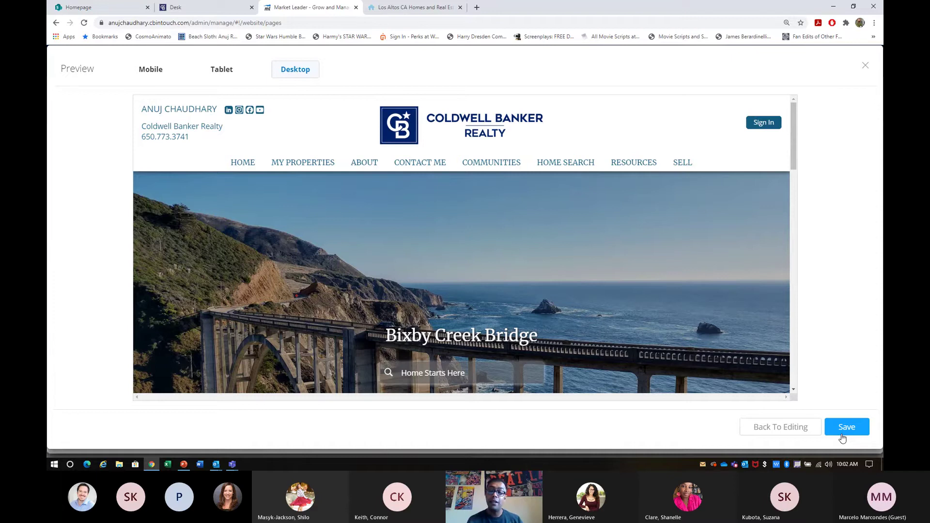
click(842, 428)
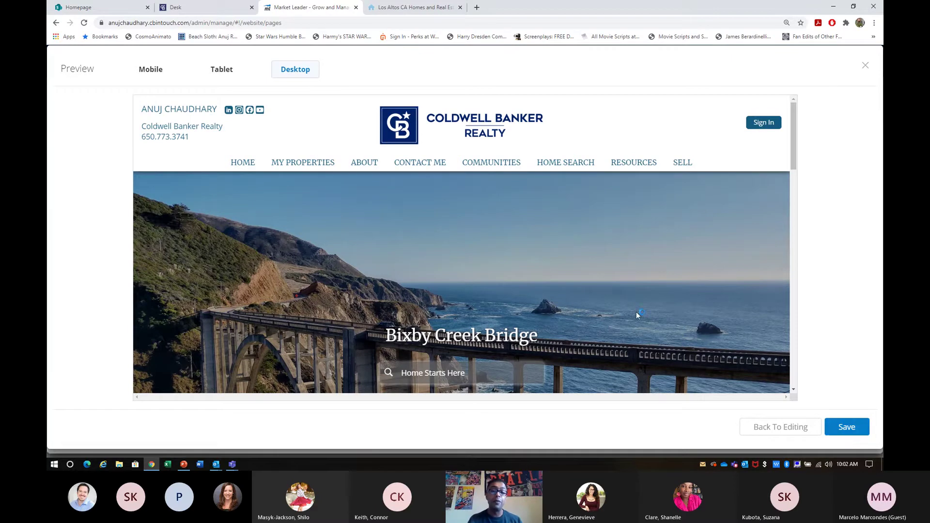
click(219, 76)
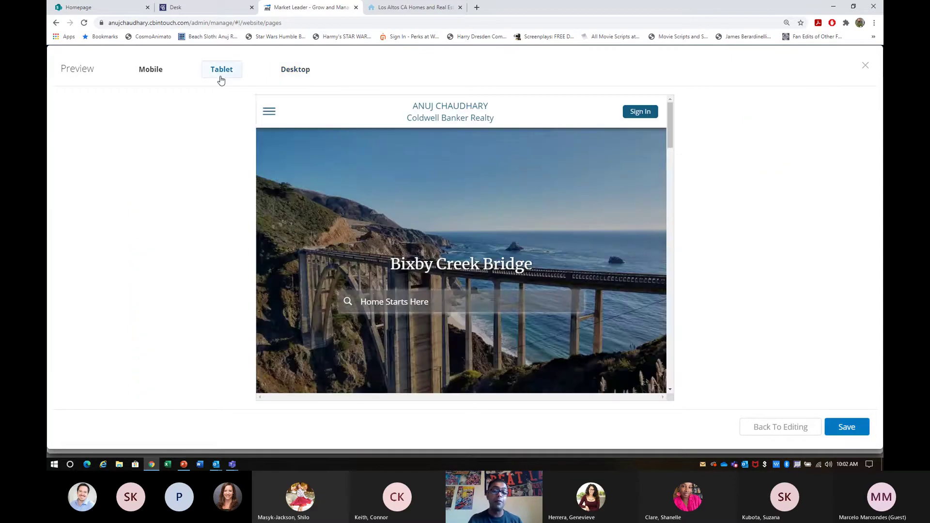
click(171, 71)
scroll(430, 164, down, 10)
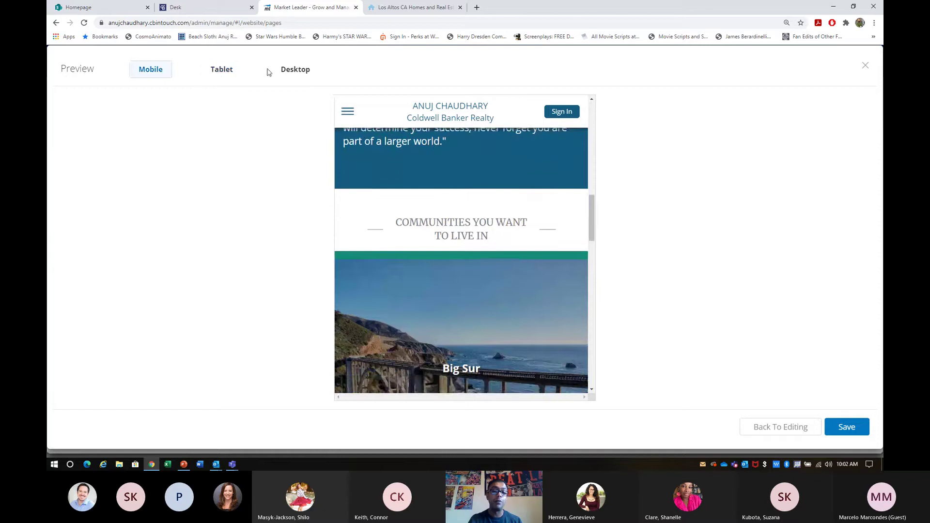
click(231, 69)
Save the Home page changes and close the page editor.
click(843, 427)
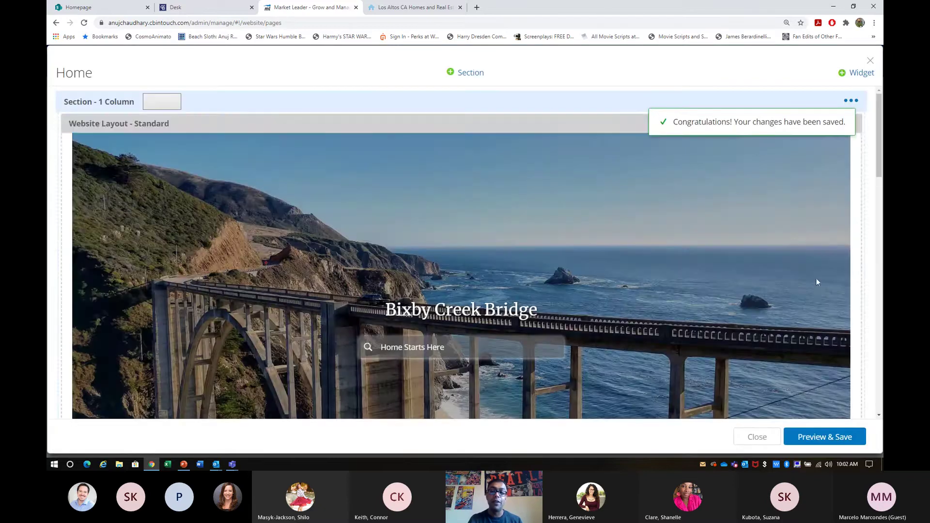
click(869, 60)
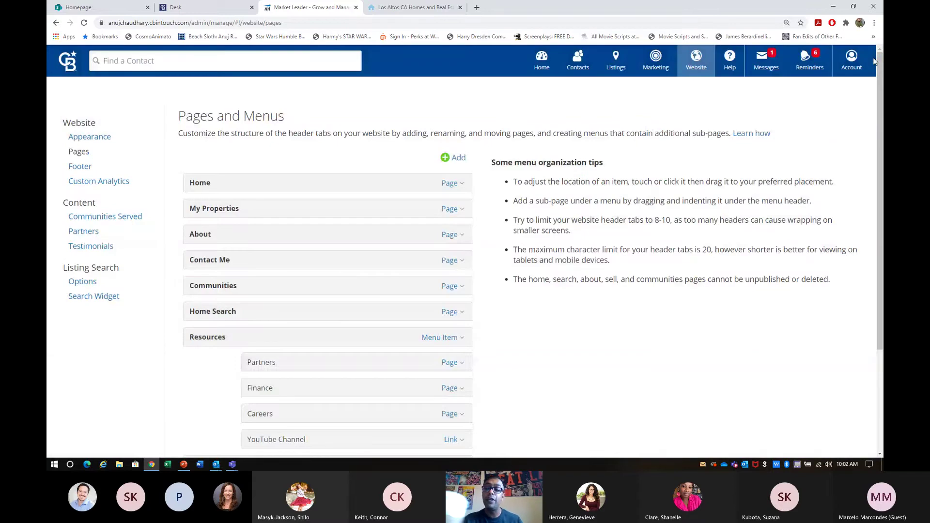
Switch to the InTouch Website Basics meeting window and stop sharing the screen.
key(alt+Tab)
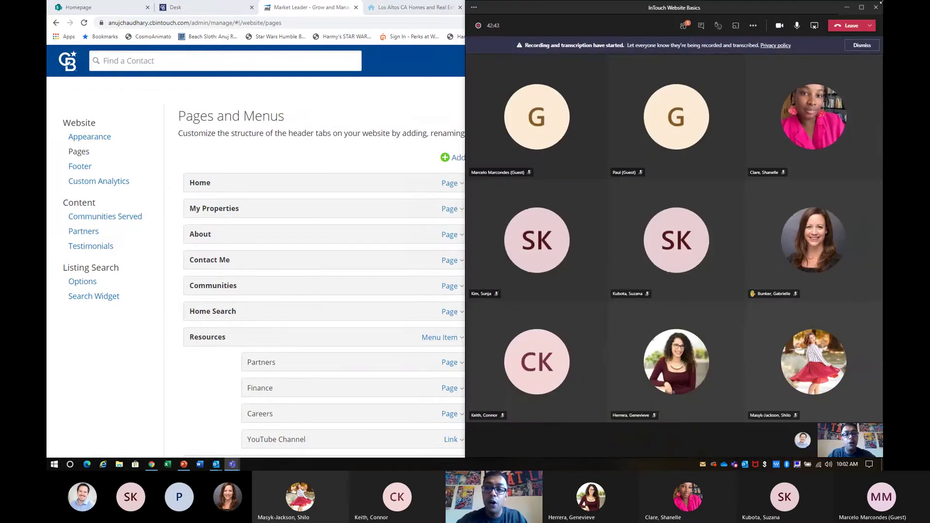
click(812, 26)
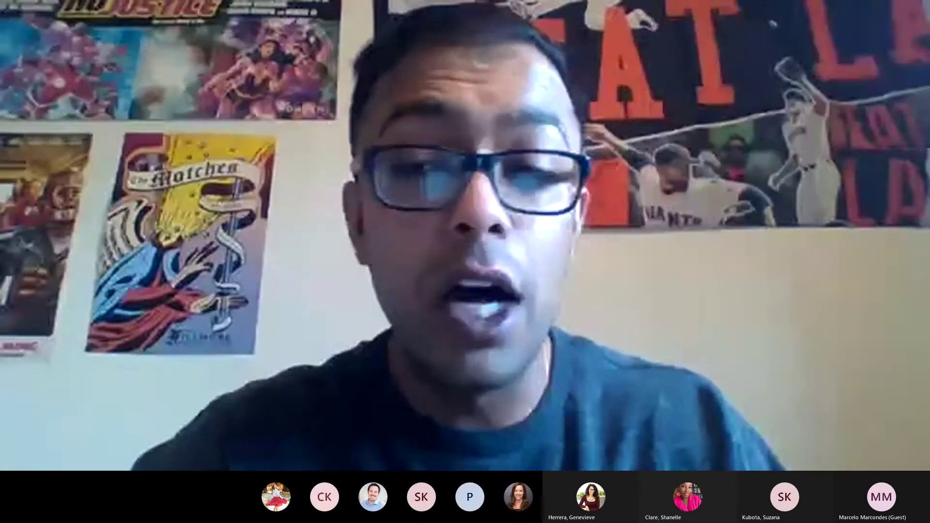